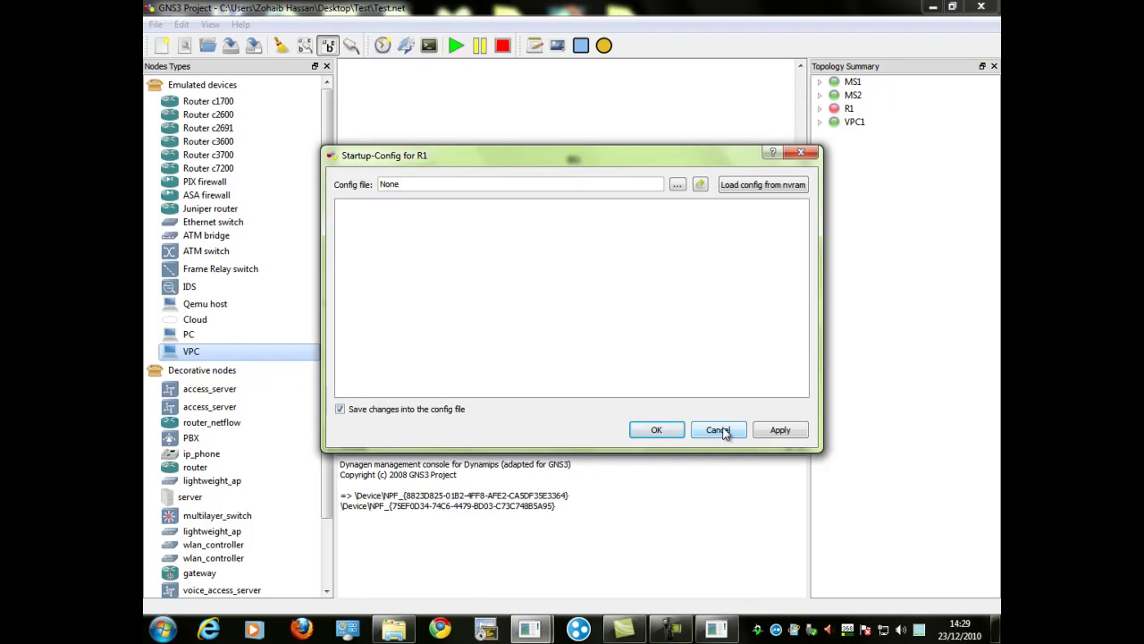
Step: Close R1's startup-config dialog unchanged and confirm R1's console port is 2000
{"action": "left_click", "coordinate": [720, 430]}
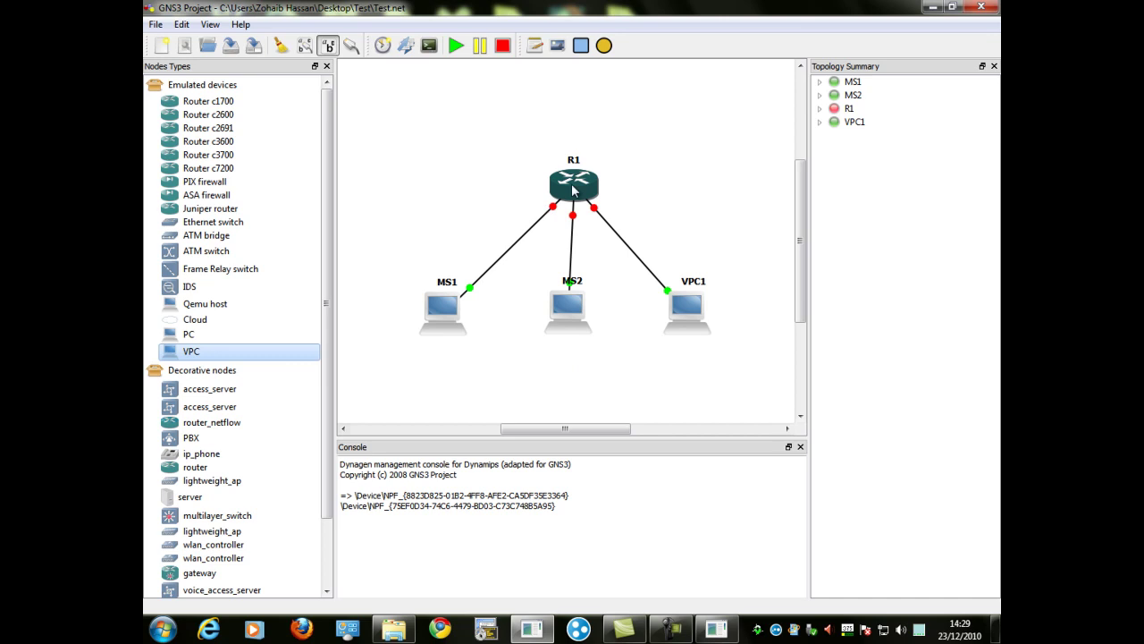
{"action": "mouse_move", "coordinate": [792, 202]}
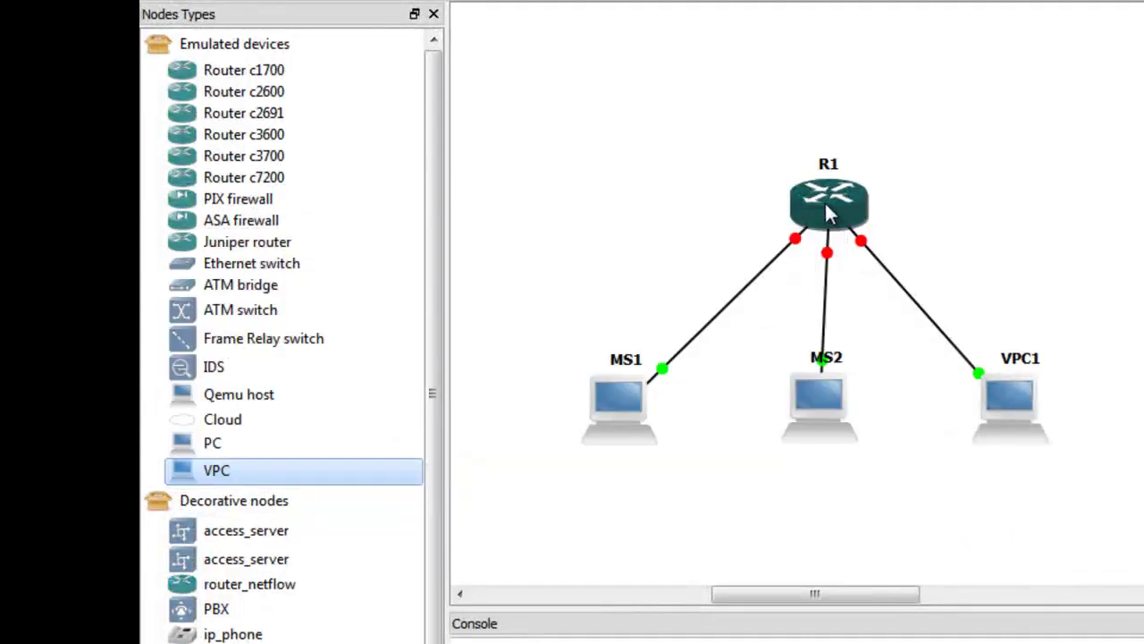
{"action": "right_click", "coordinate": [826, 204]}
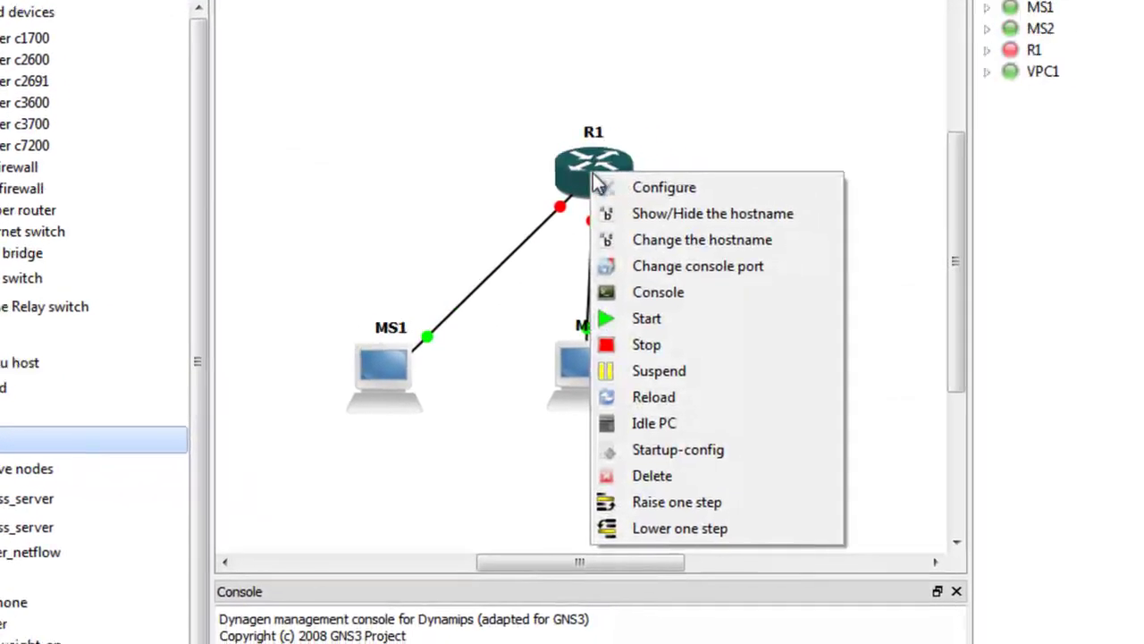
{"action": "left_click", "coordinate": [721, 270]}
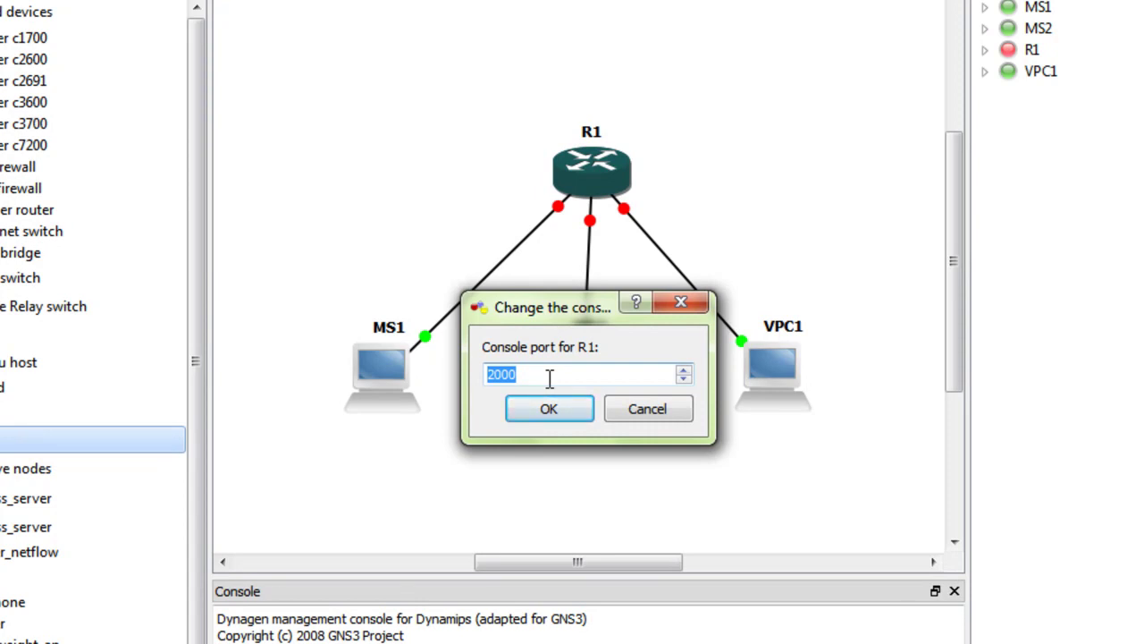
{"action": "left_click", "coordinate": [641, 415]}
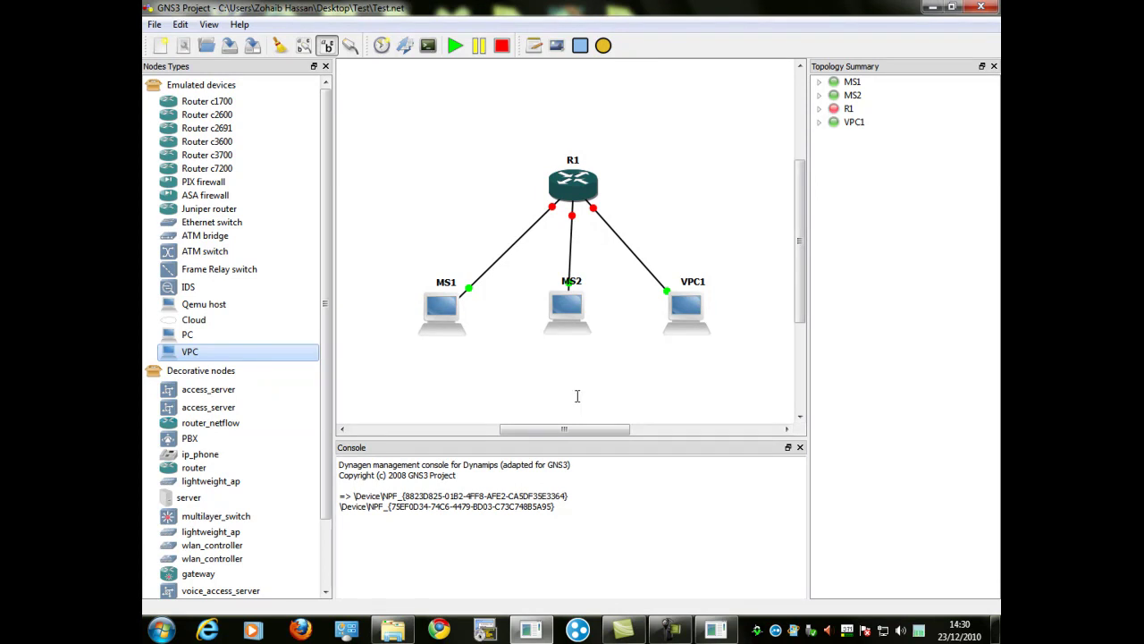
Step: In SecureCRT, check that the saved R1 session telnets to 127.0.0.1 on port 2000
{"action": "left_click", "coordinate": [489, 632]}
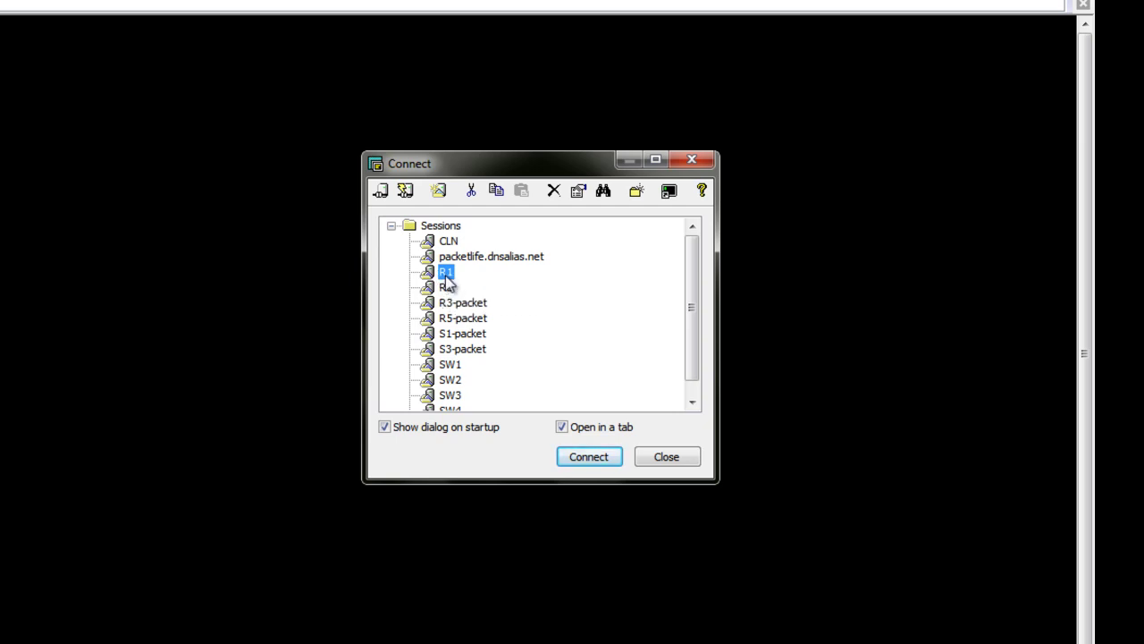
{"action": "right_click", "coordinate": [442, 272]}
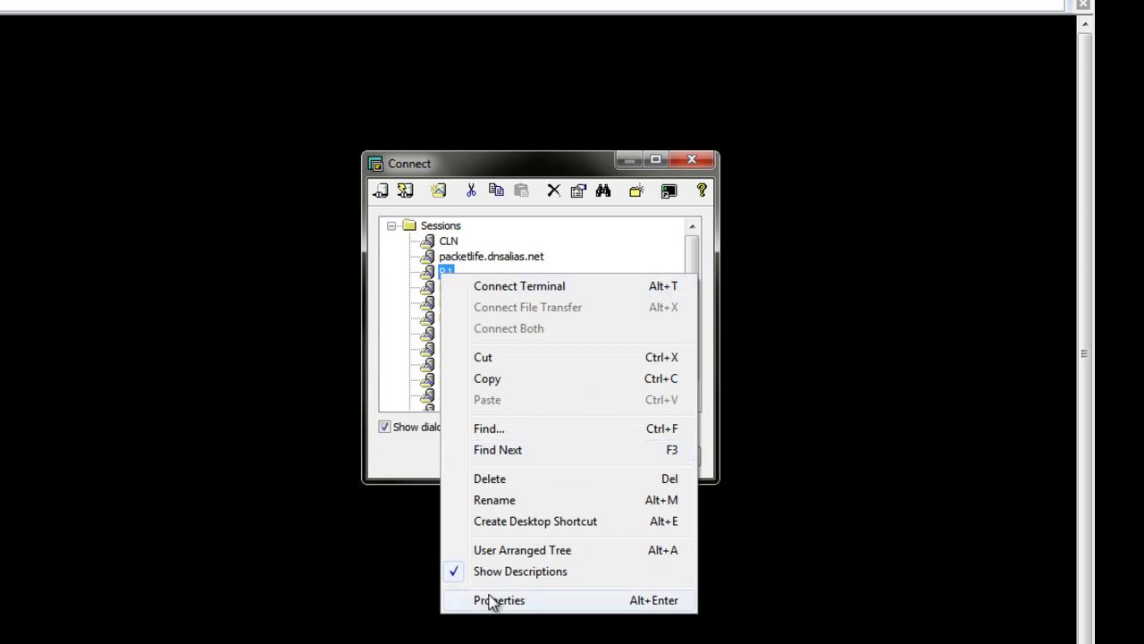
{"action": "left_click", "coordinate": [491, 601]}
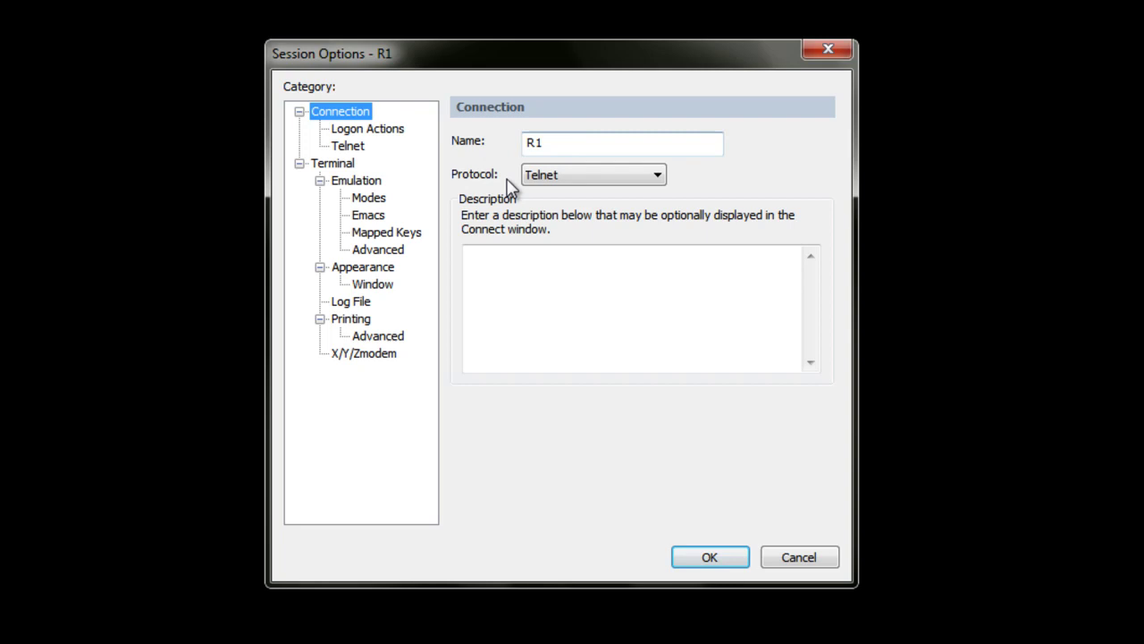
{"action": "left_click", "coordinate": [363, 135]}
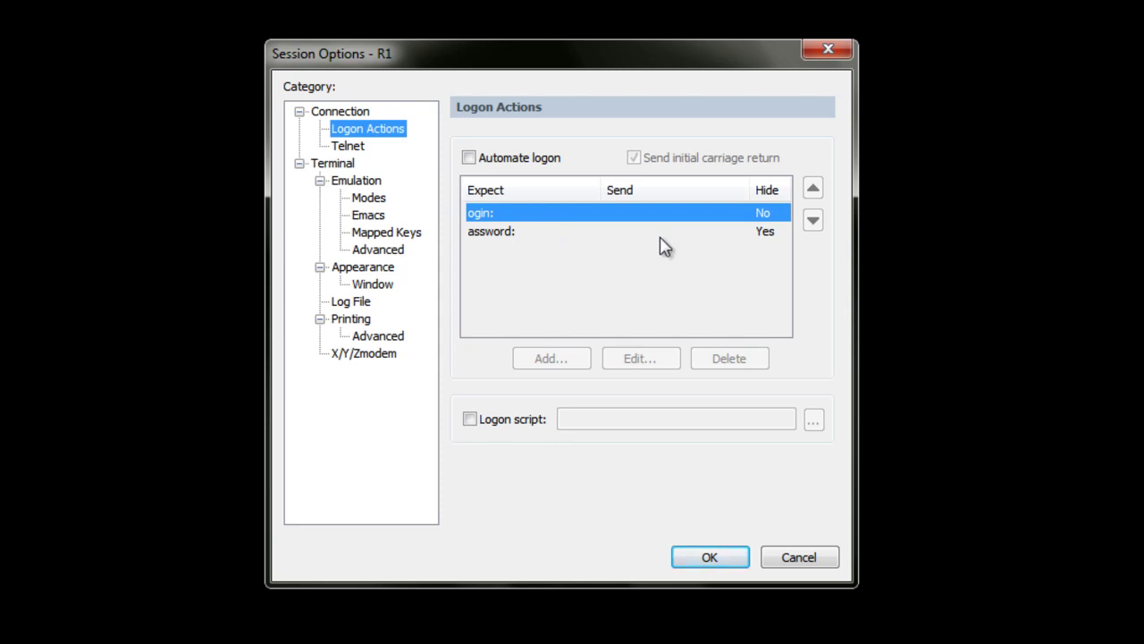
{"action": "left_click", "coordinate": [349, 145]}
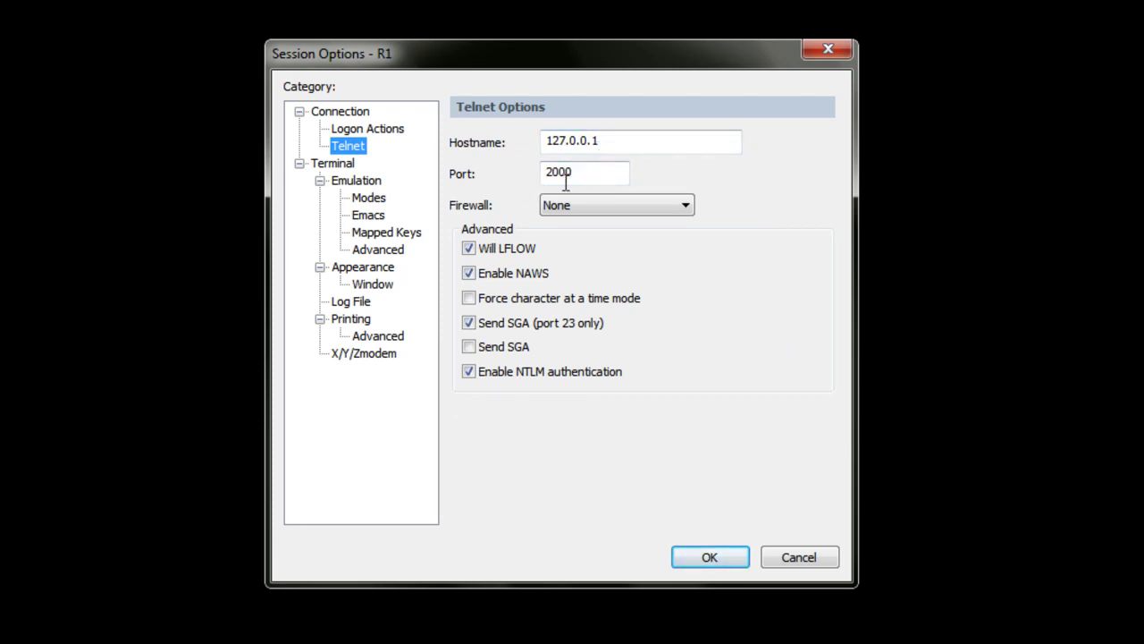
{"action": "left_click", "coordinate": [726, 556]}
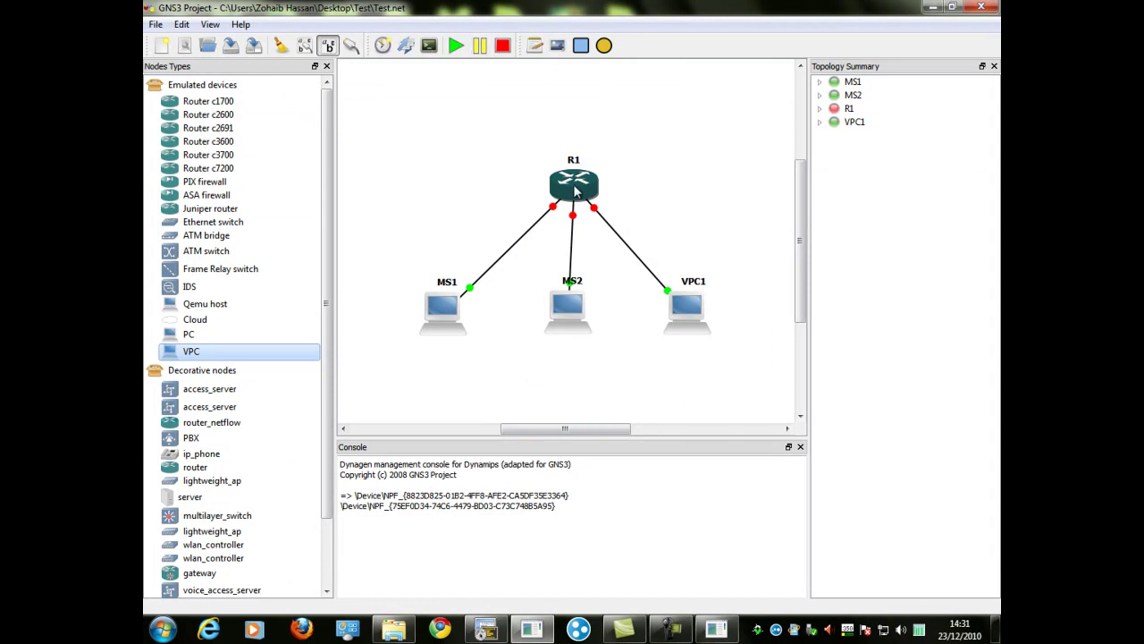
Step: Start router R1 and bring up its console in SecureCRT
{"action": "right_click", "coordinate": [577, 191]}
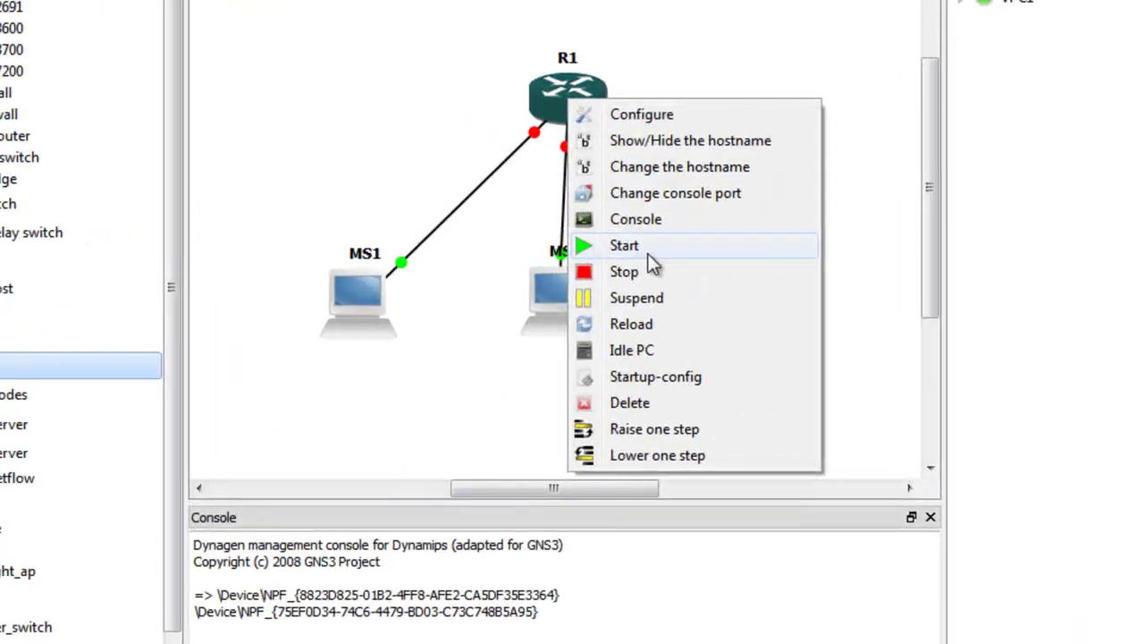
{"action": "left_click", "coordinate": [626, 279]}
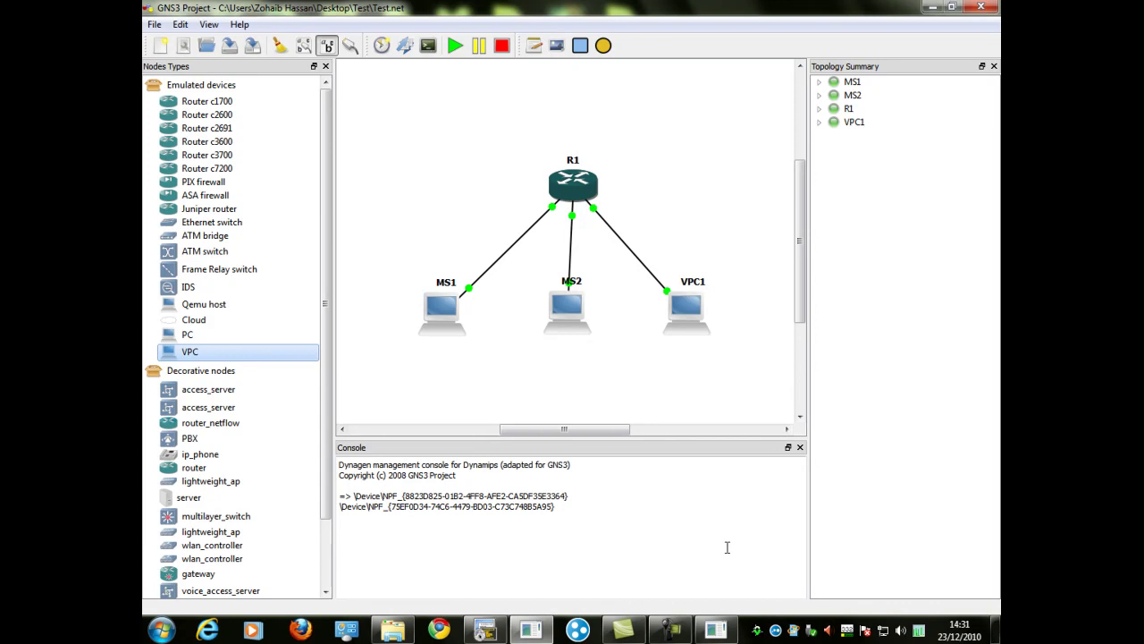
{"action": "left_click", "coordinate": [505, 630]}
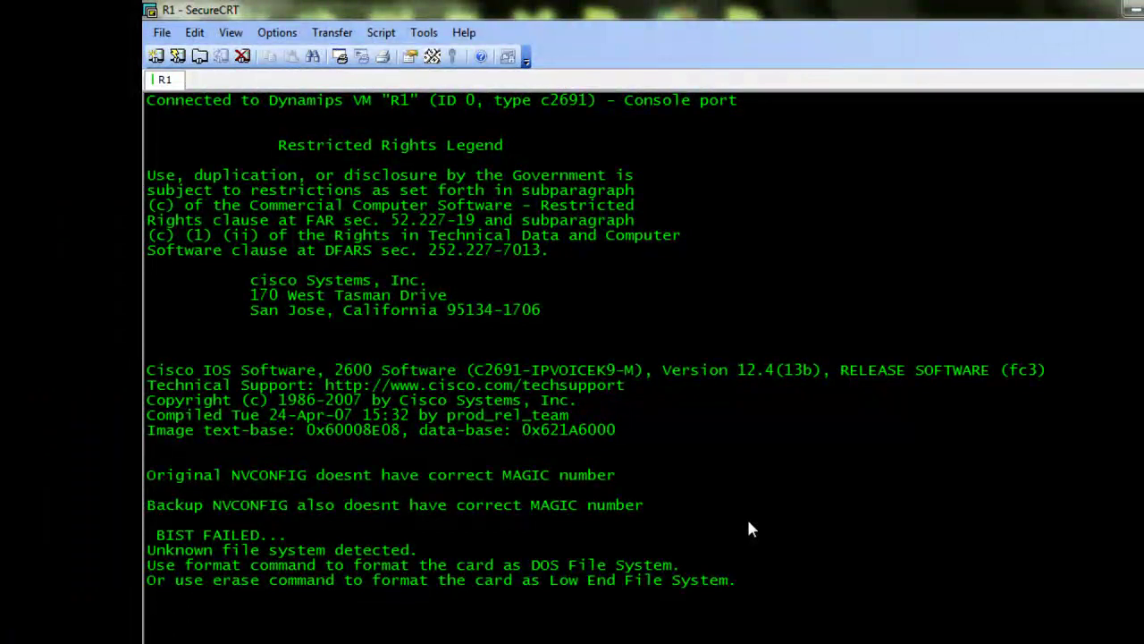
Step: Answer 'no' to R1's initial configuration dialog and get a Router> prompt
{"action": "key", "text": "Return"}
{"action": "key", "text": "Return"}
{"action": "key", "text": "Return"}
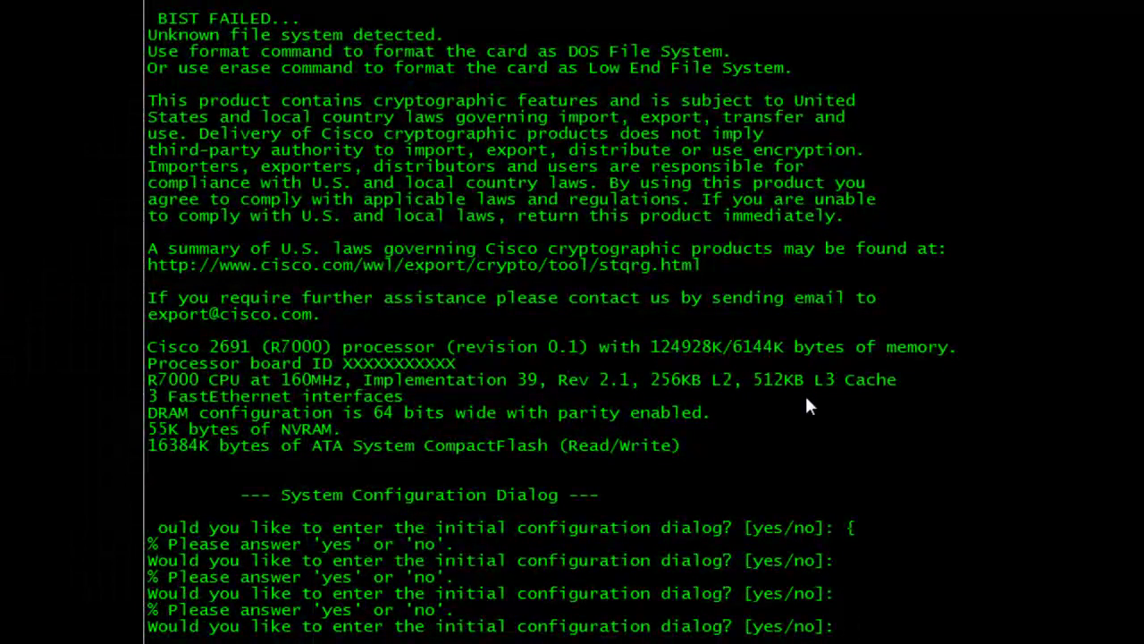
{"action": "type", "text": "no"}
{"action": "key", "text": "Return"}
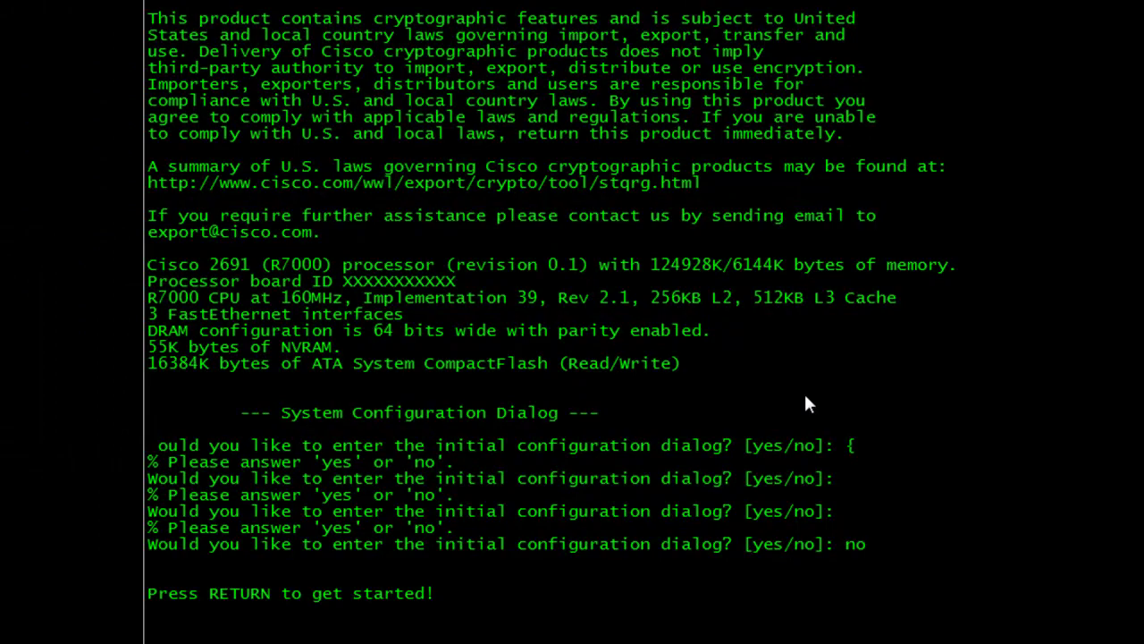
{"action": "key", "text": "Return"}
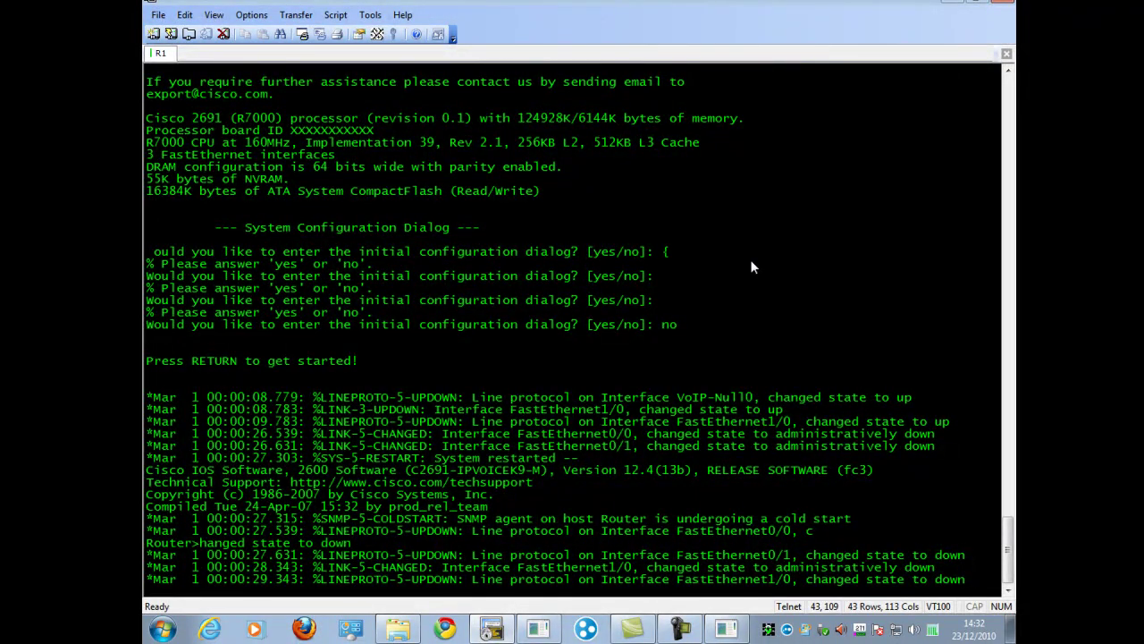
{"action": "key", "text": "Return"}
{"action": "key", "text": "Return"}
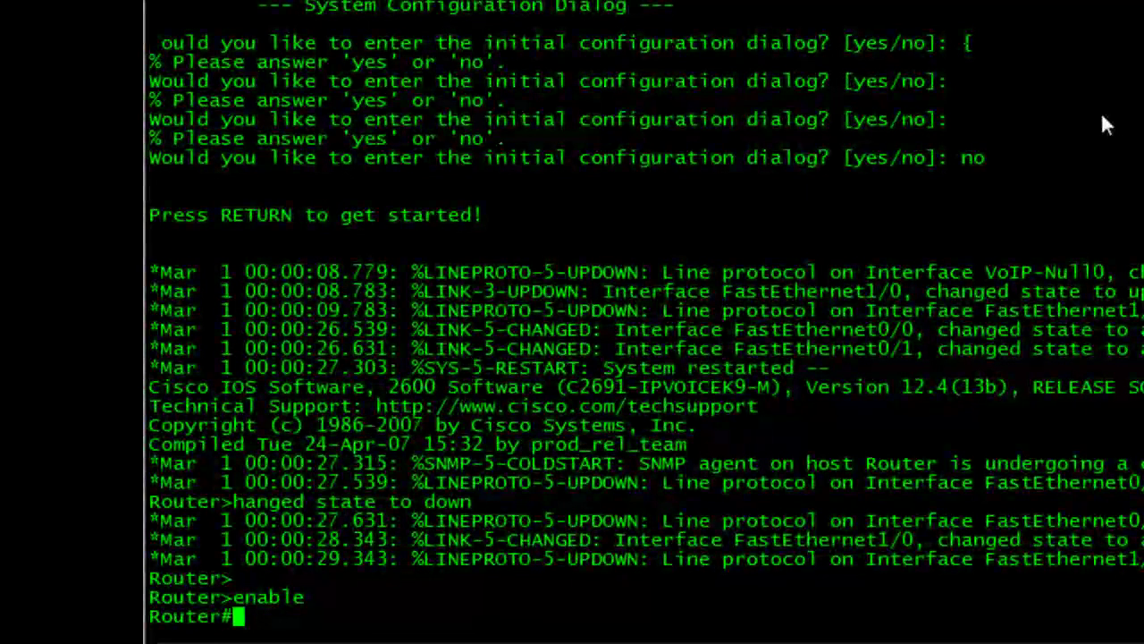
Step: Enter global configuration mode and set the router's hostname to R1
{"action": "type", "text": "conf"}
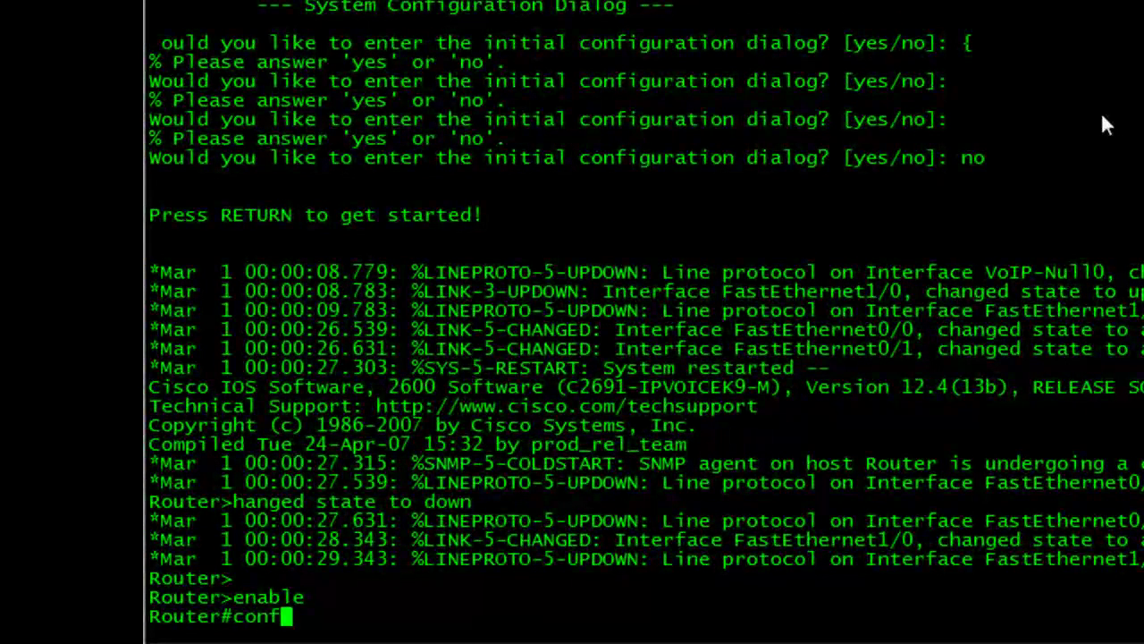
{"action": "key", "text": "Tab"}
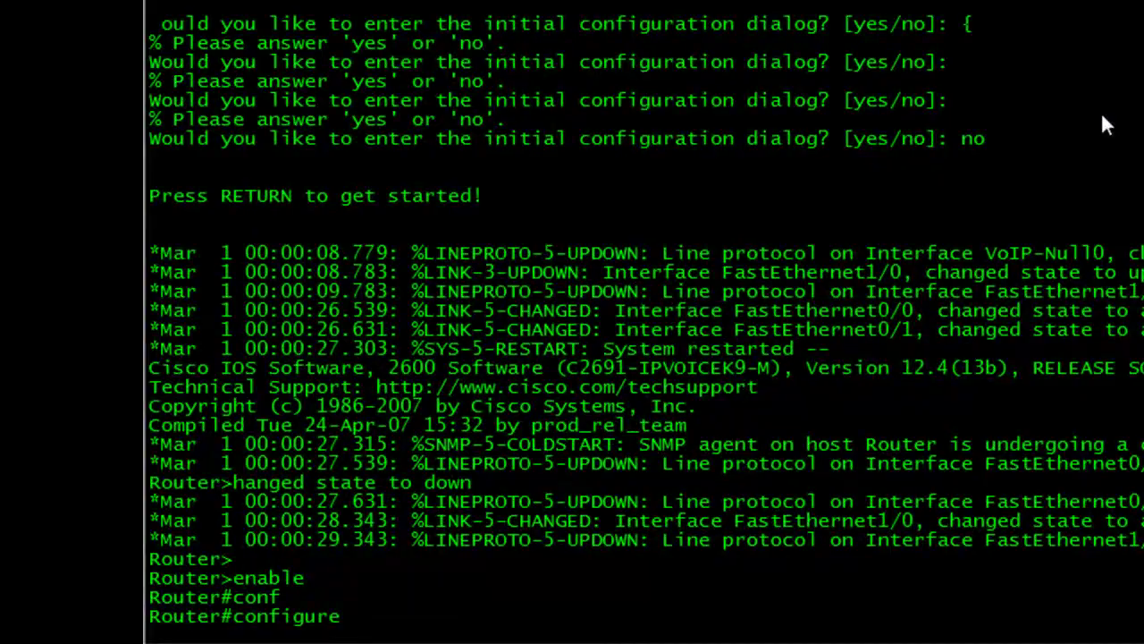
{"action": "type", "text": "ter"}
{"action": "key", "text": "Tab"}
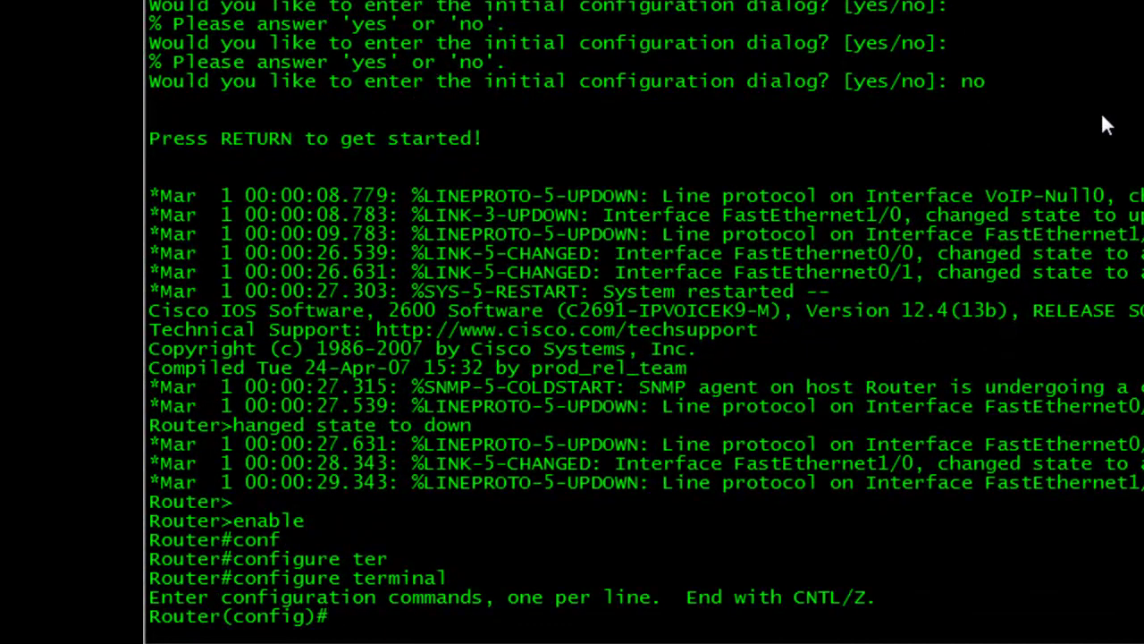
{"action": "type", "text": "host"}
{"action": "key", "text": "Tab"}
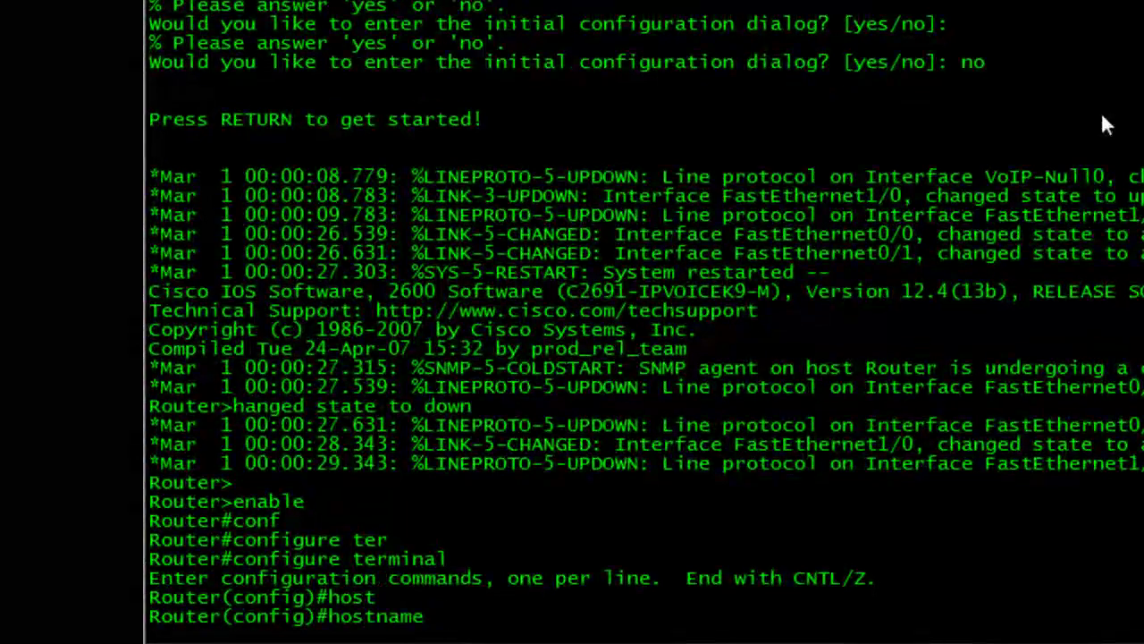
{"action": "type", "text": "R1"}
{"action": "key", "text": "Return"}
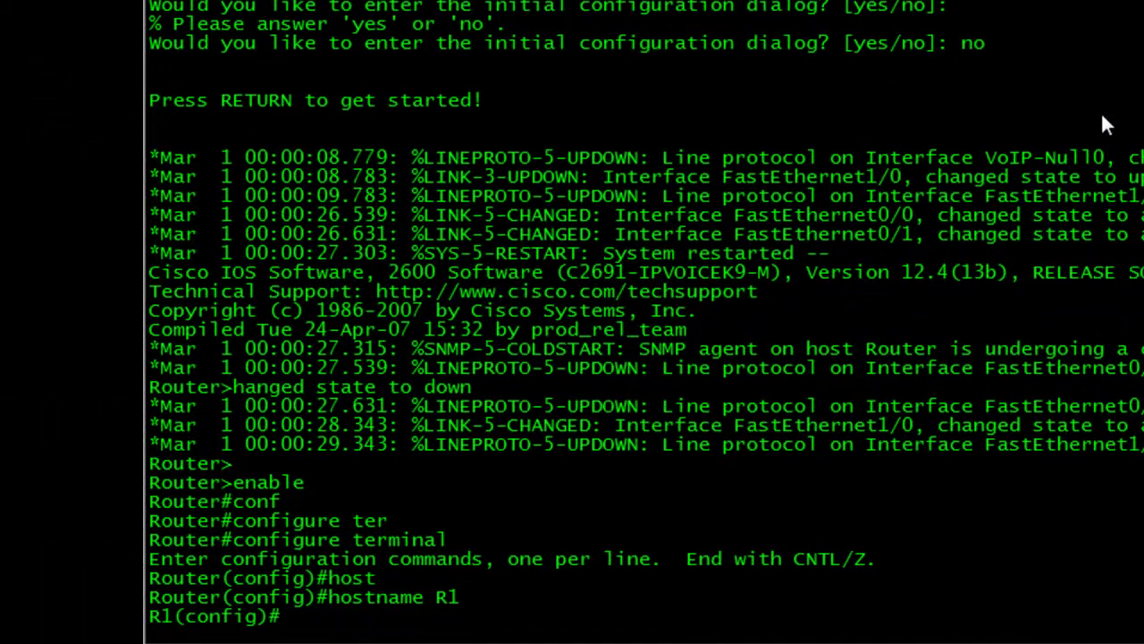
Step: Disable DNS lookups on R1 with 'no ip domain-lookup'
{"action": "type", "text": "n"}
{"action": "type", "text": "o"}
{"action": "type", "text": " ip "}
{"action": "type", "text": "domain"}
{"action": "key", "text": "Tab"}
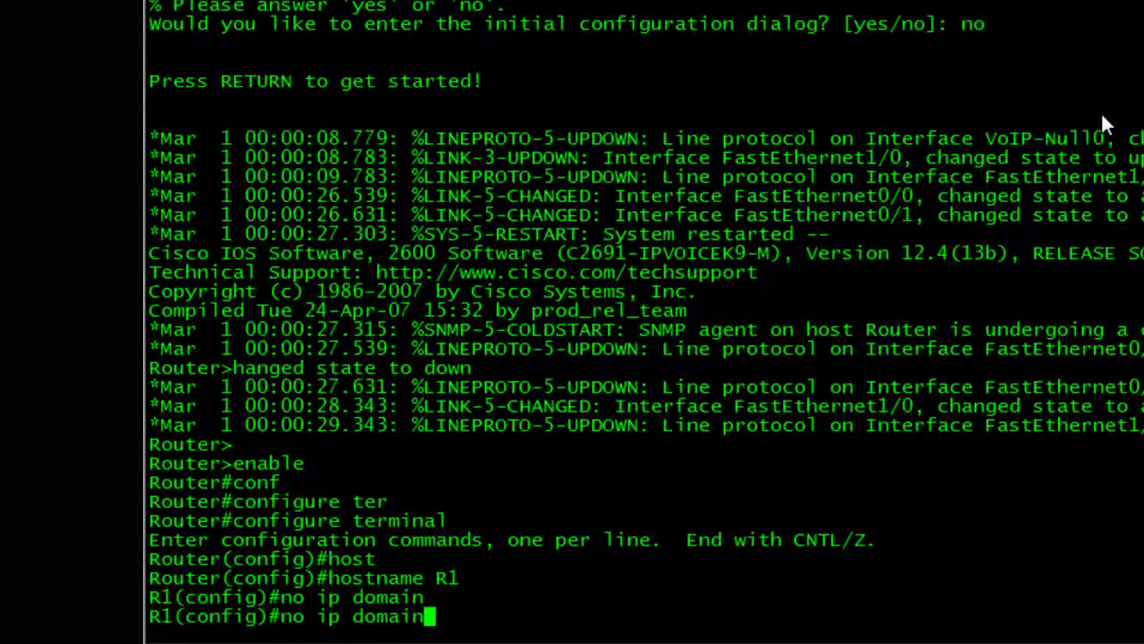
{"action": "type", "text": "loo"}
{"action": "key", "text": "Tab"}
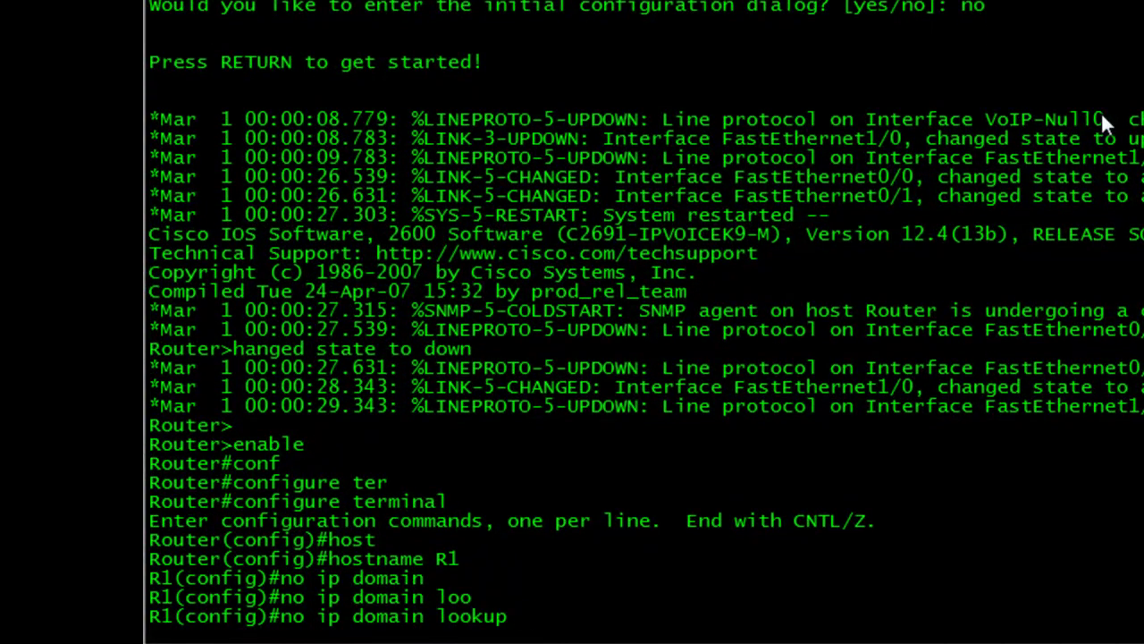
{"action": "key", "text": "Return"}
Step: Enable logging synchronous on console line 0
{"action": "type", "text": "lin"}
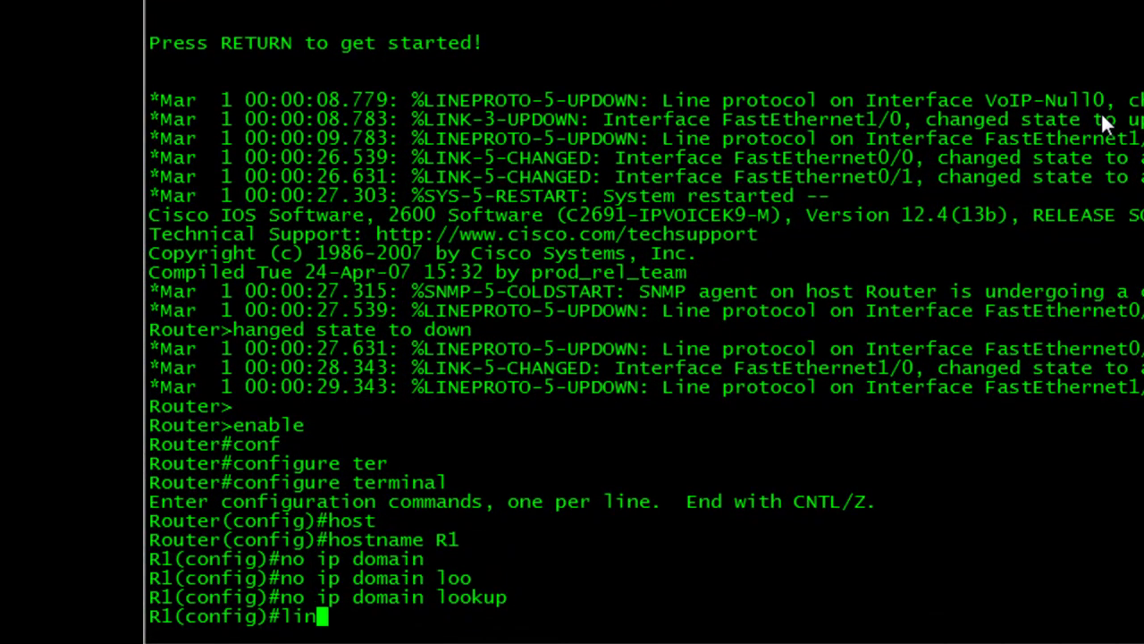
{"action": "type", "text": "e con 0"}
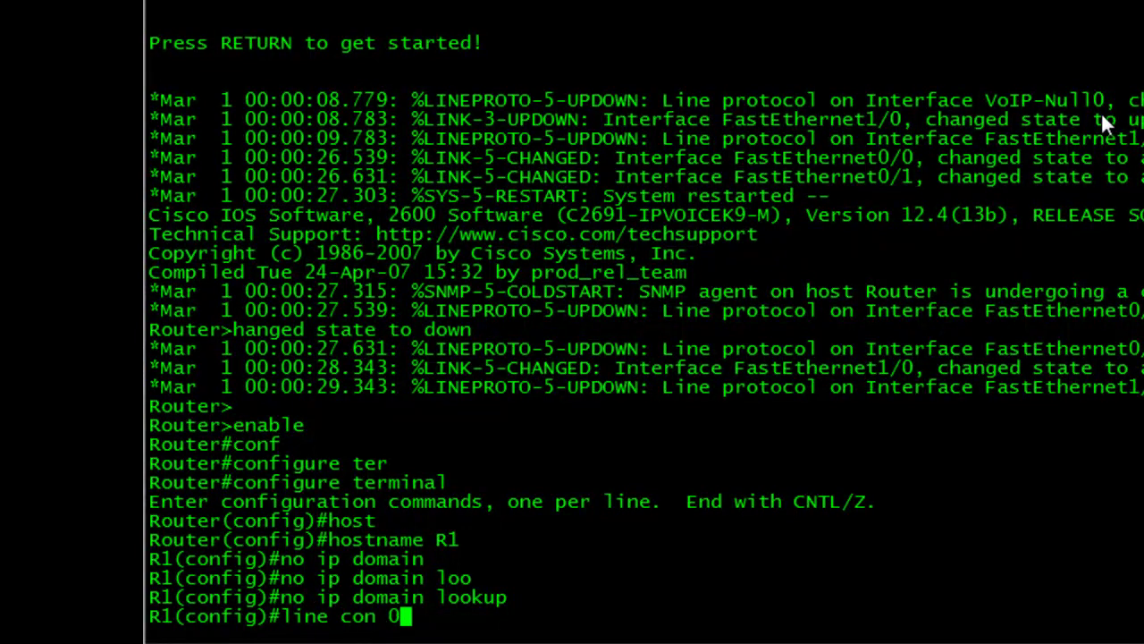
{"action": "key", "text": "Return"}
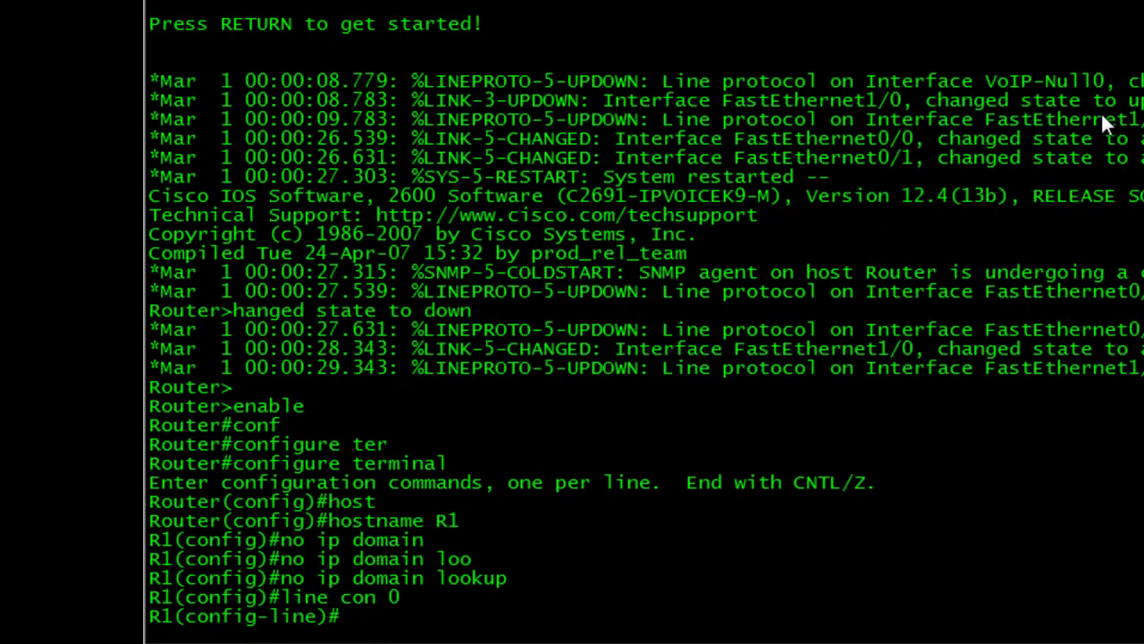
{"action": "type", "text": "logg"}
{"action": "key", "text": "Tab"}
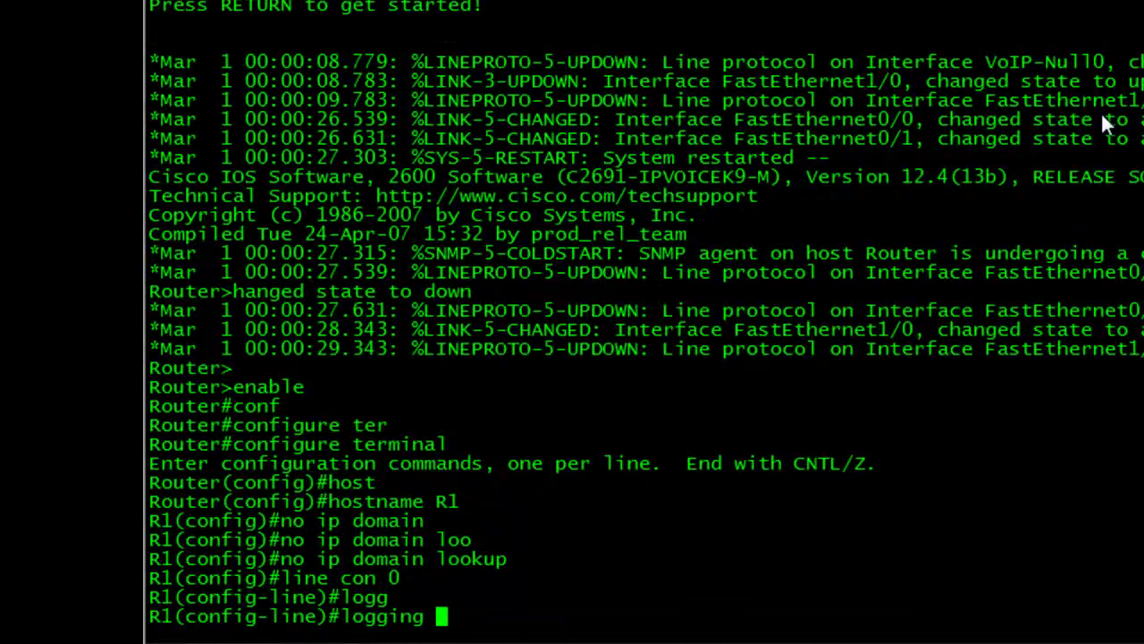
{"action": "type", "text": "sy"}
{"action": "key", "text": "Tab"}
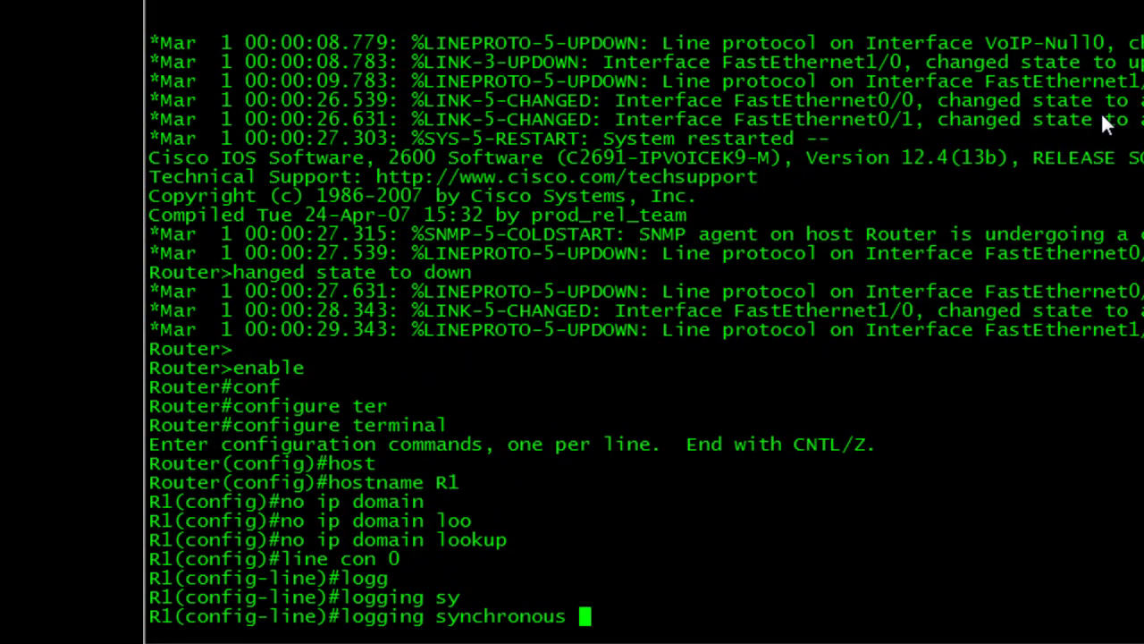
{"action": "key", "text": "Return"}
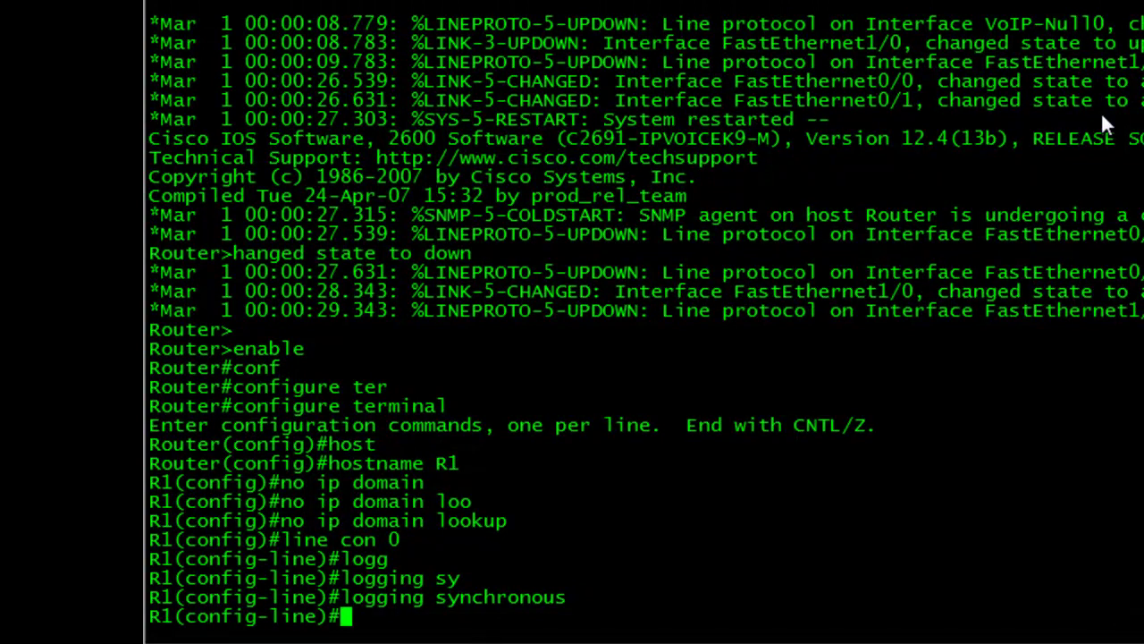
Step: Apply 'no exec-timeout' to the console line and exit configuration mode
{"action": "type", "text": "no e"}
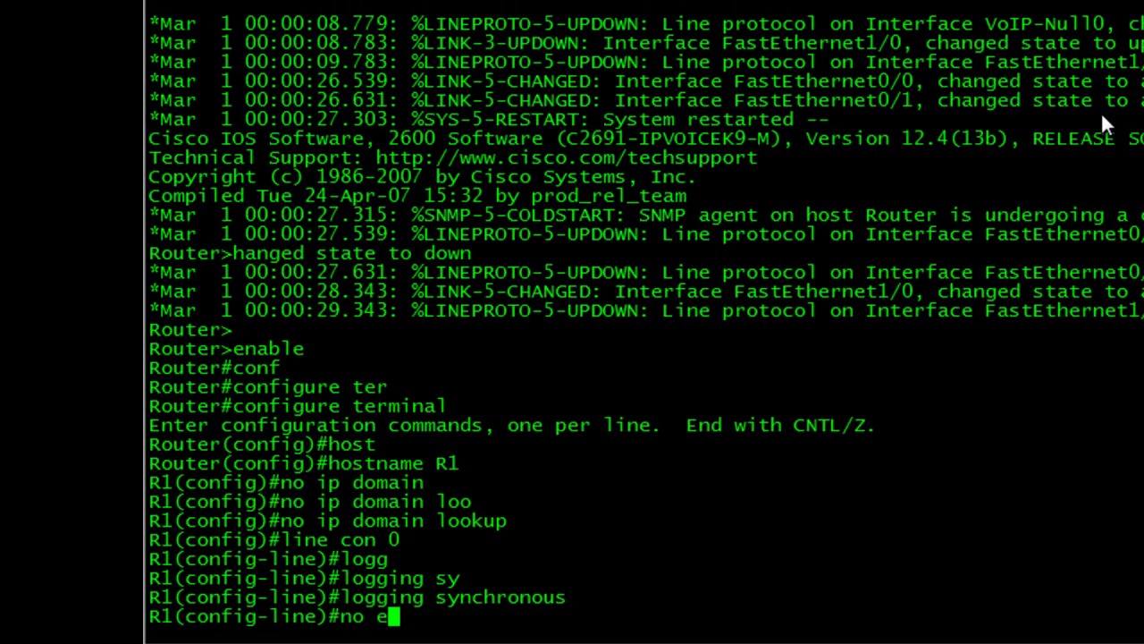
{"action": "type", "text": "xec"}
{"action": "key", "text": "Return"}
{"action": "key", "text": "Up"}
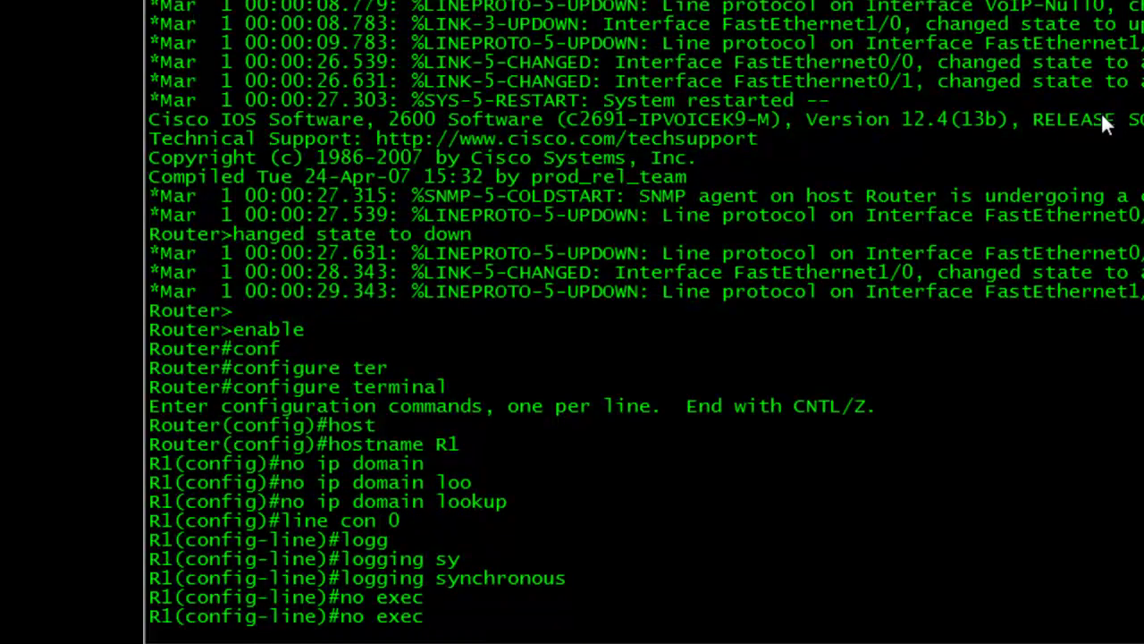
{"action": "type", "text": "-ti"}
{"action": "key", "text": "Tab"}
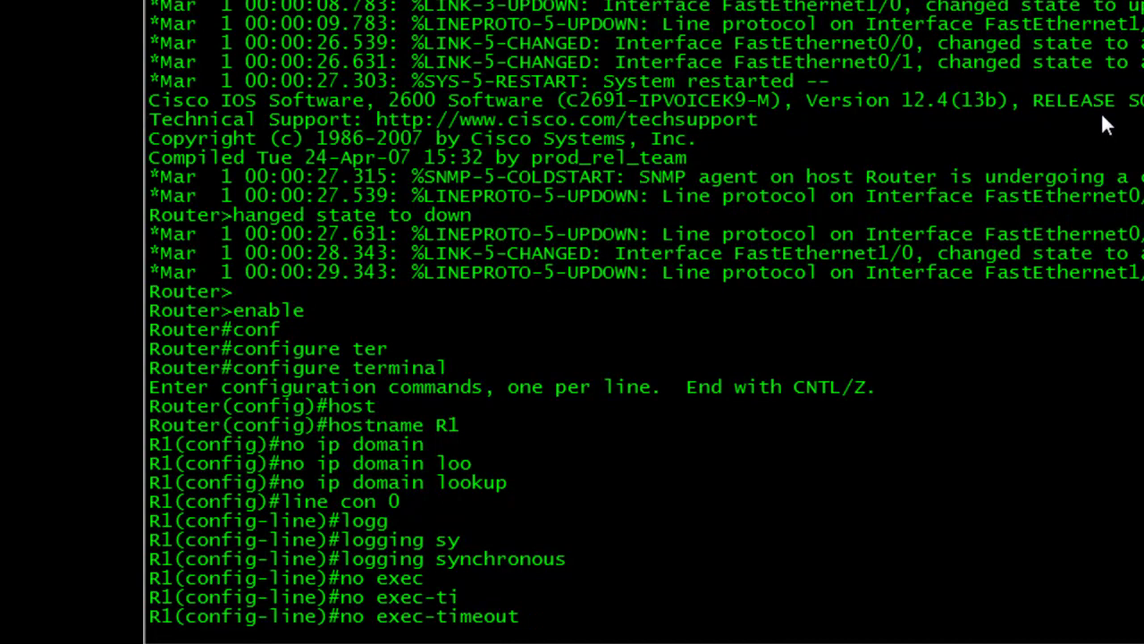
{"action": "key", "text": "Return"}
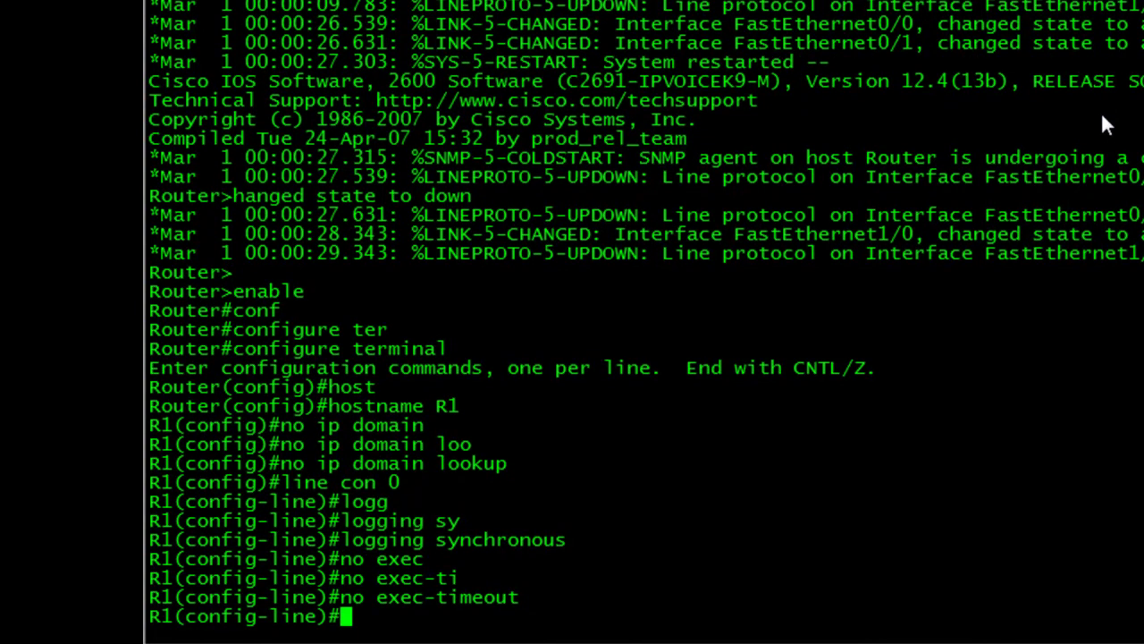
{"action": "key", "text": "ctrl+z"}
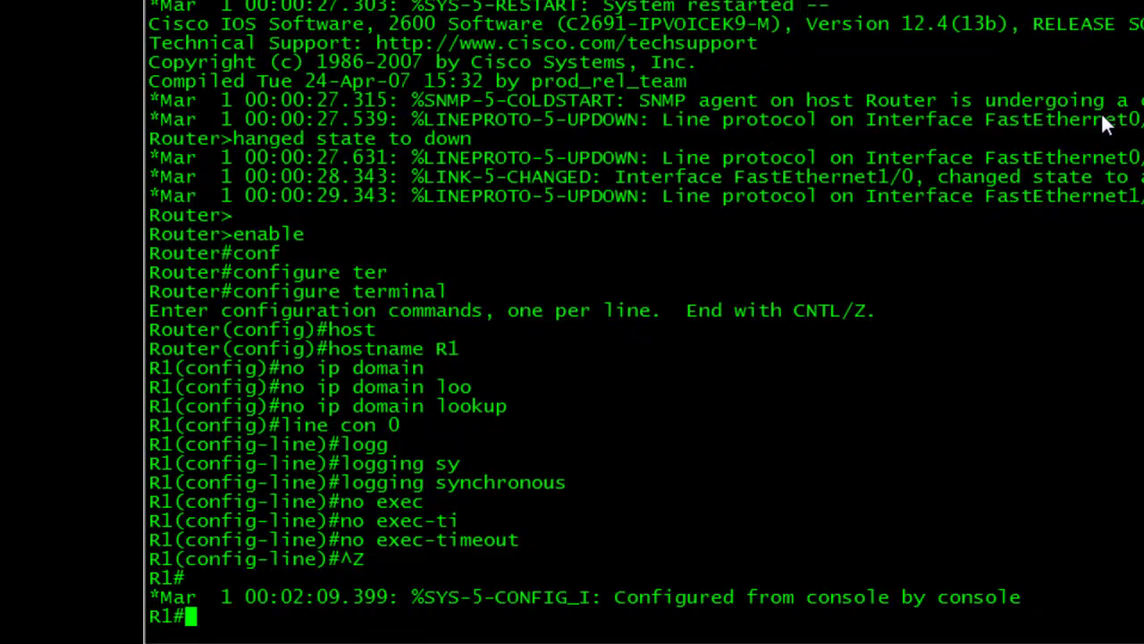
Step: Run 'show ip interface brief' on R1, then open the Windows Network and Sharing Center
{"action": "type", "text": "show i"}
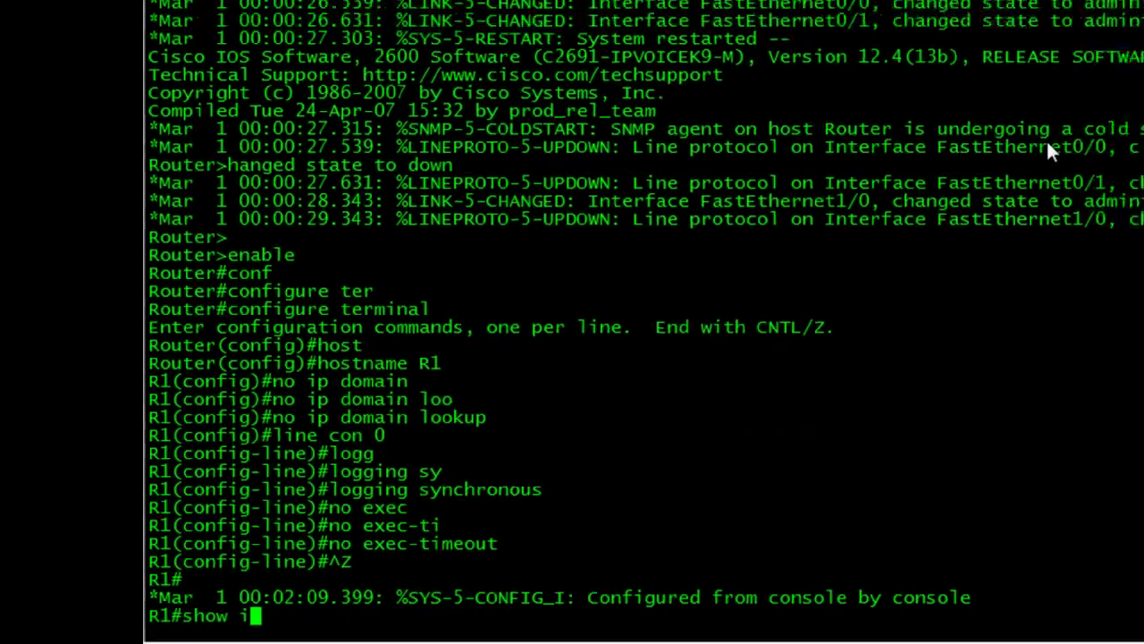
{"action": "type", "text": "p in"}
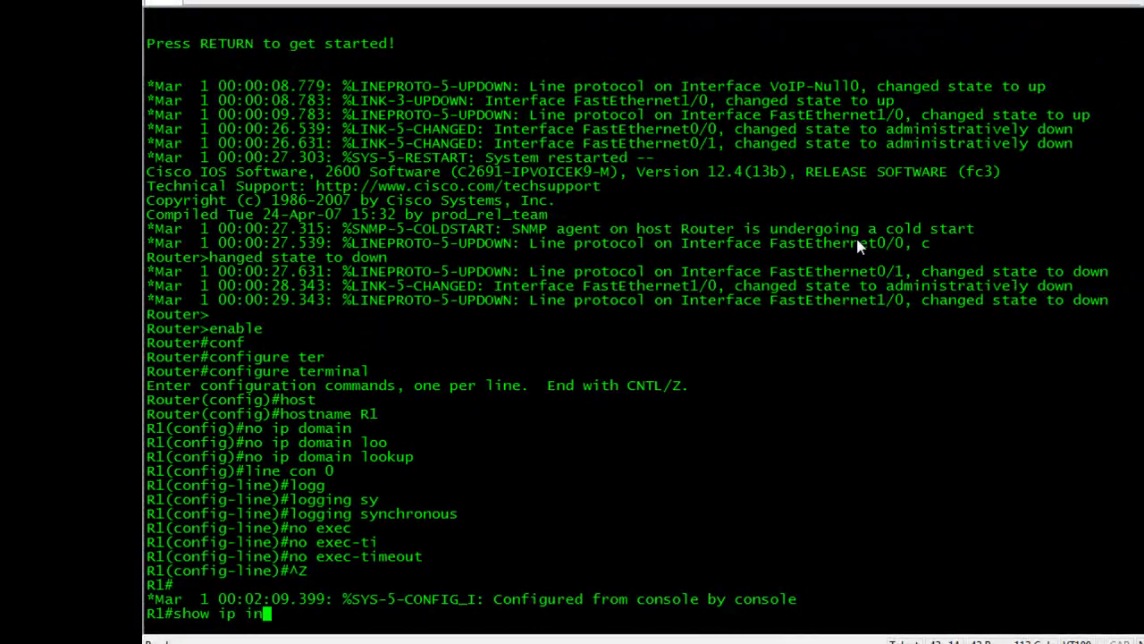
{"action": "type", "text": "t br"}
{"action": "key", "text": "Tab"}
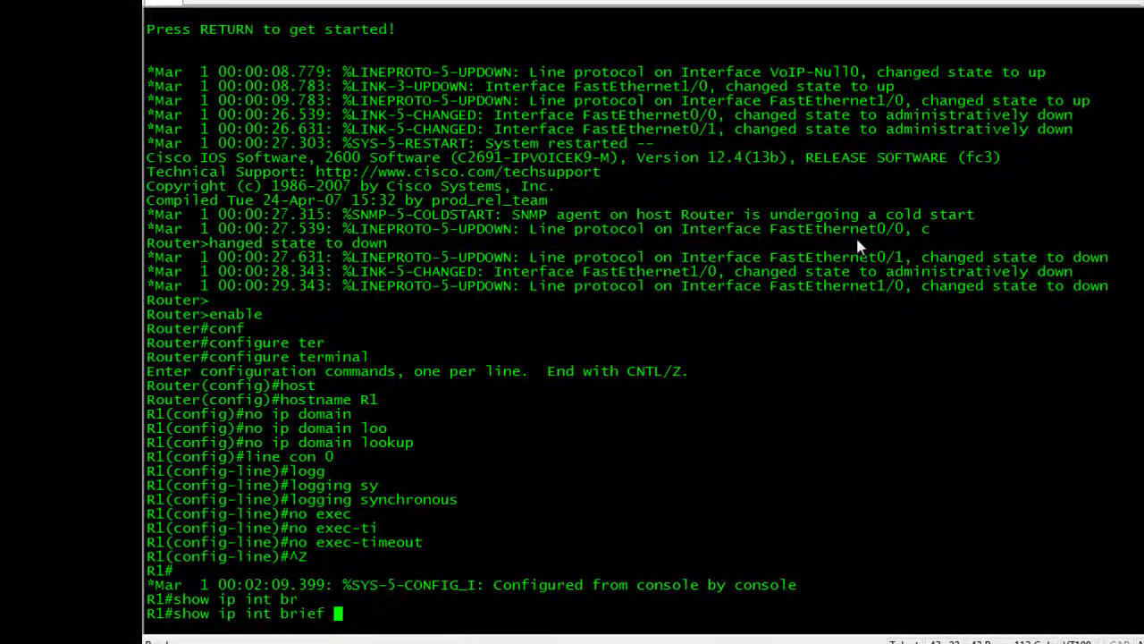
{"action": "key", "text": "Return"}
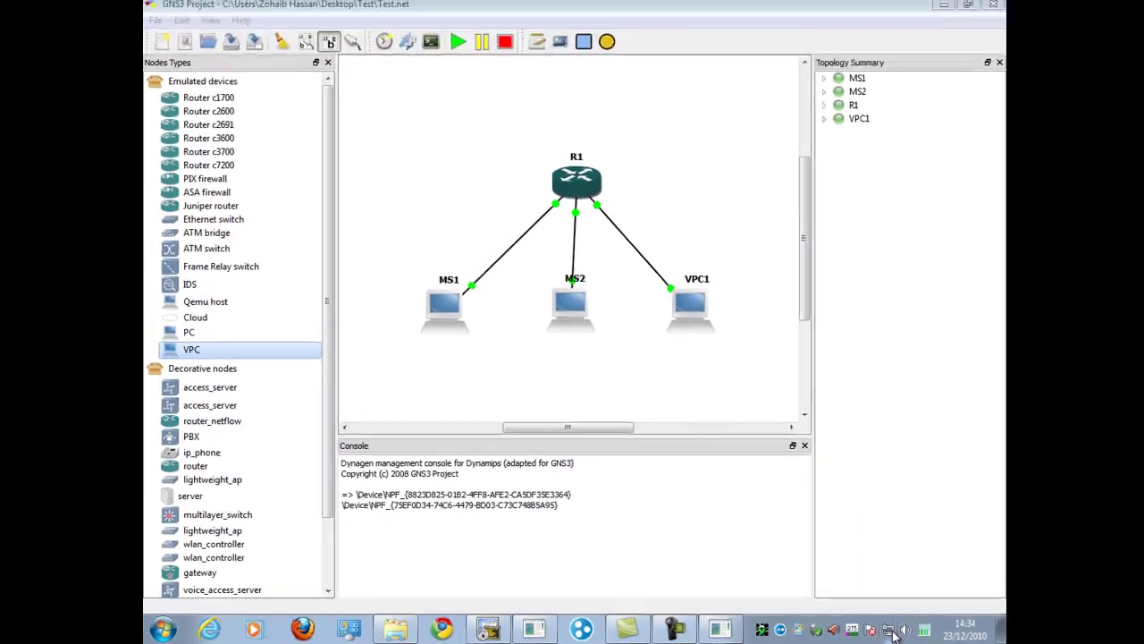
{"action": "right_click", "coordinate": [973, 630]}
{"action": "left_click", "coordinate": [892, 620]}
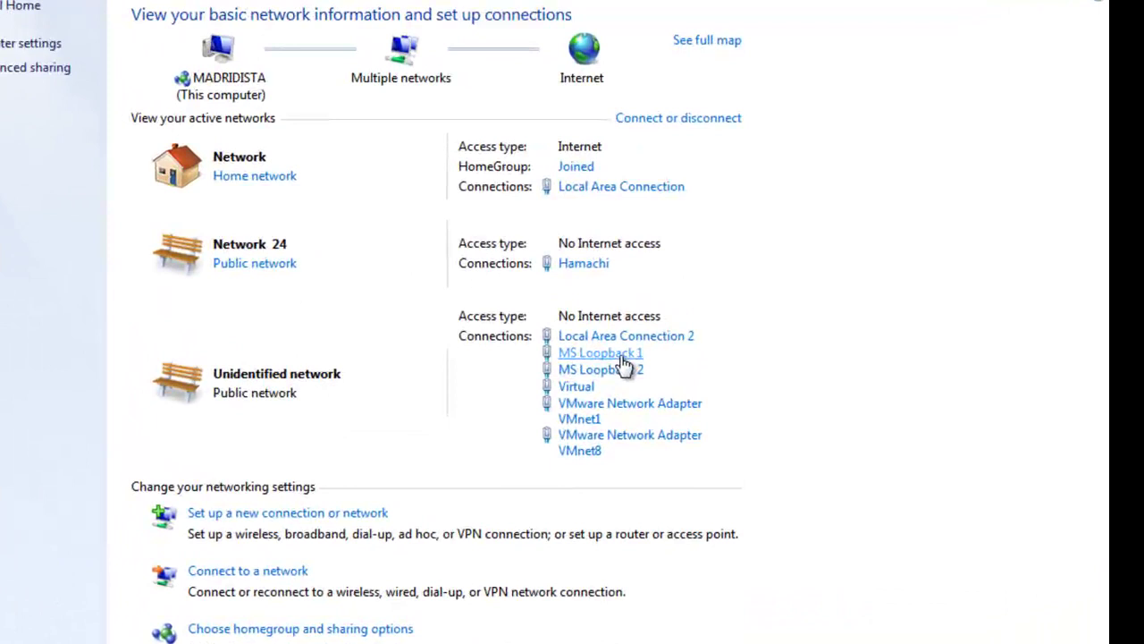
Step: Give MS Loopback 1 IPv4 192.168.2.2, mask 255.255.255.0, gateway 192.168.2.1
{"action": "left_click", "coordinate": [623, 357]}
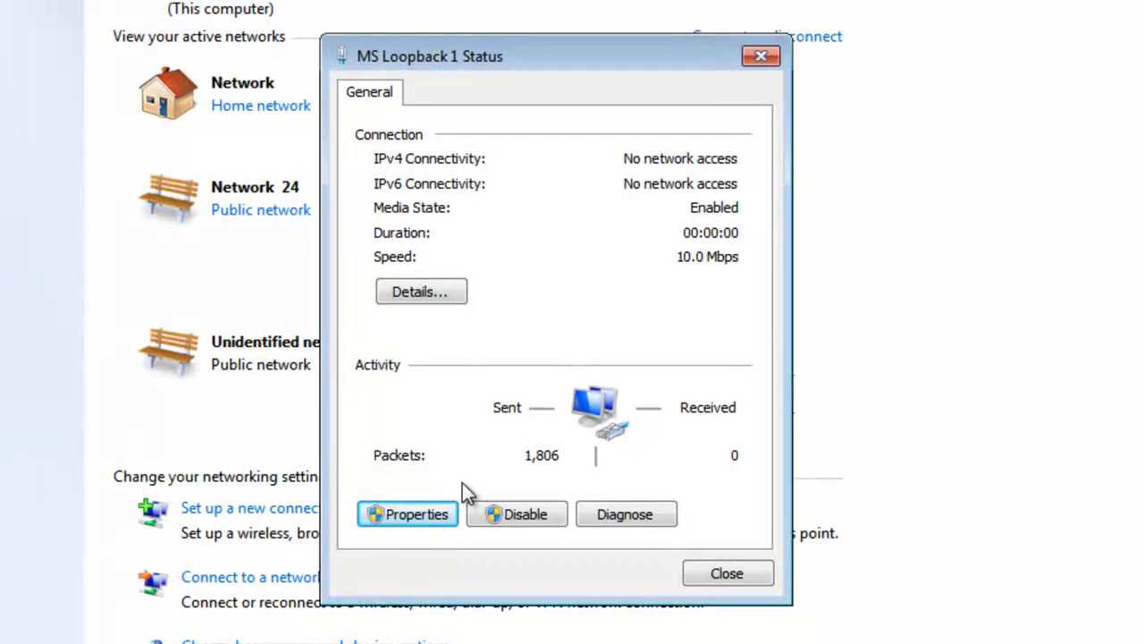
{"action": "key", "text": "Return"}
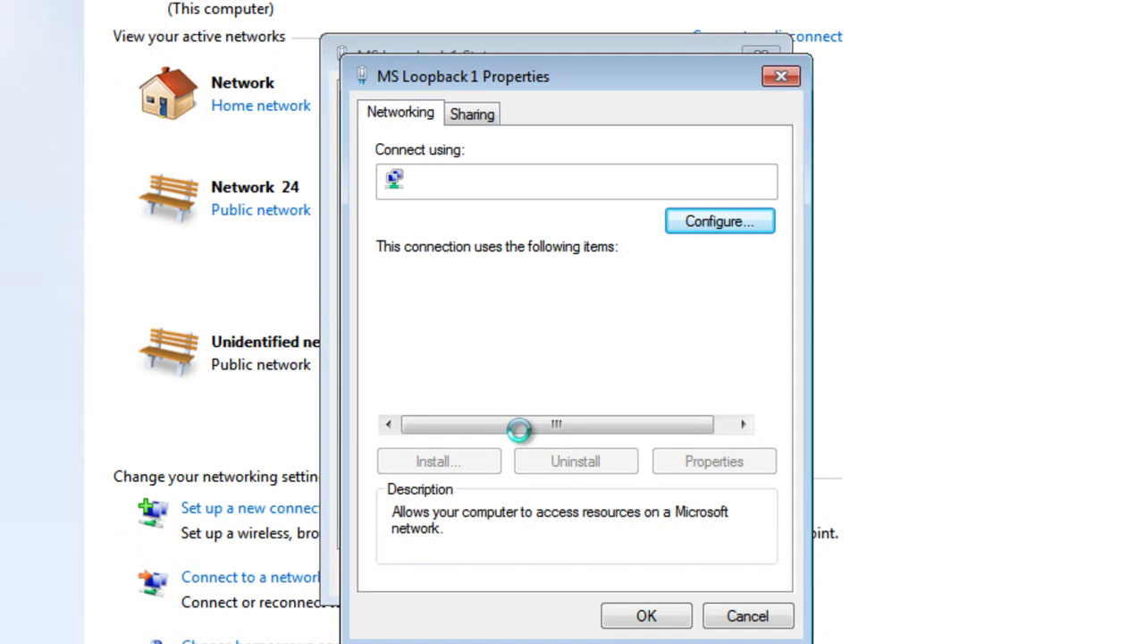
{"action": "double_click", "coordinate": [516, 402]}
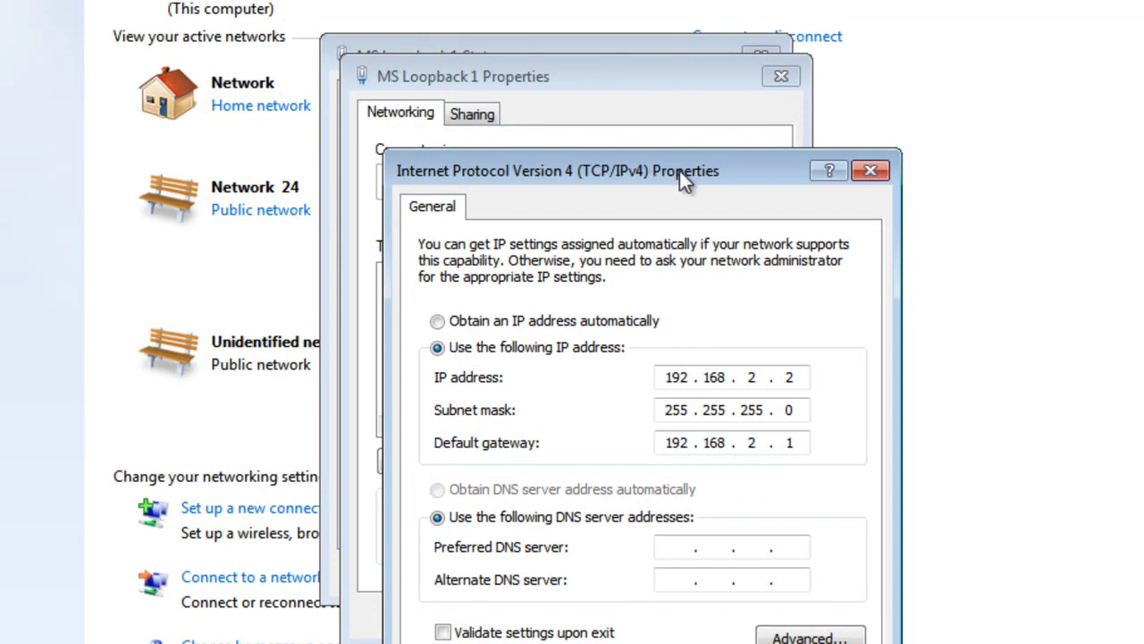
{"action": "left_click_drag", "start_coordinate": [680, 171], "coordinate": [511, 216]}
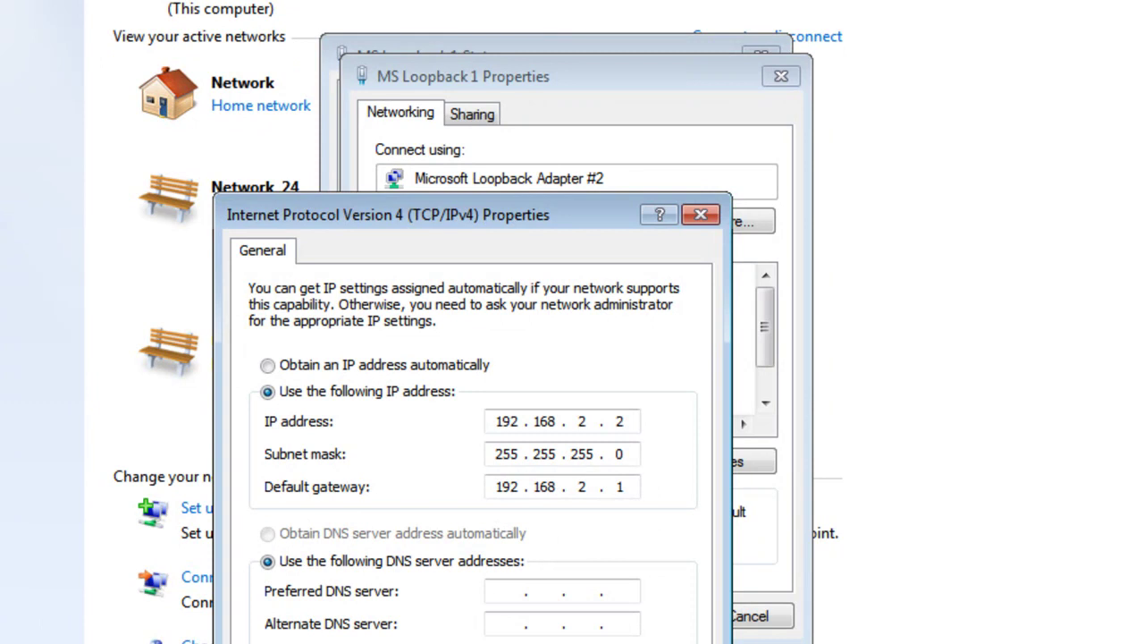
{"action": "double_click", "coordinate": [626, 488]}
{"action": "key", "text": "Return"}
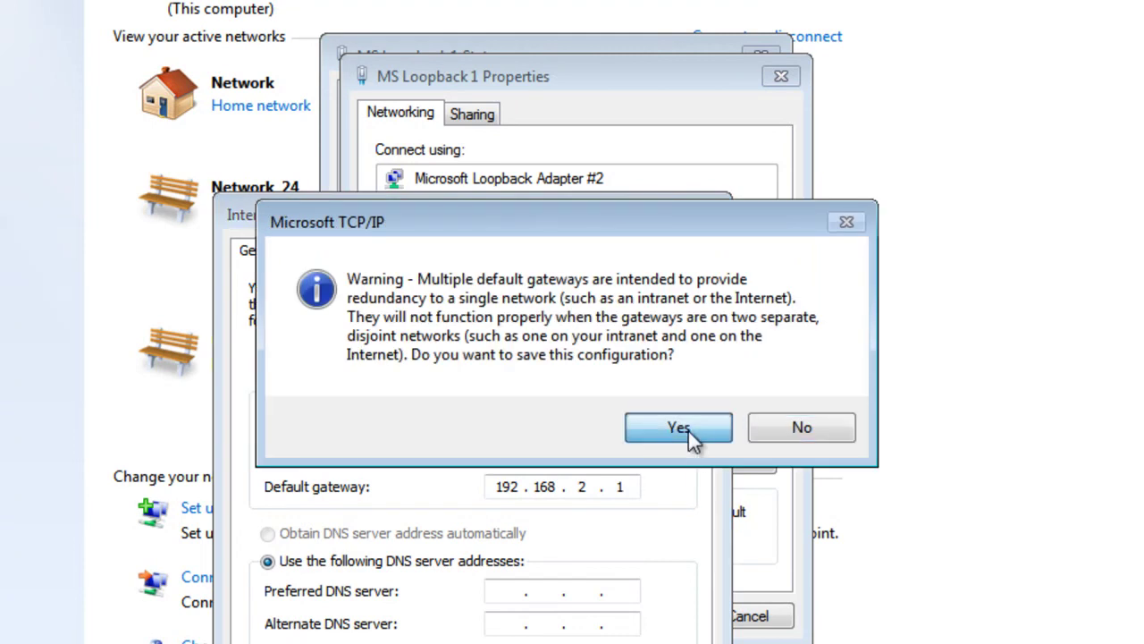
{"action": "left_click", "coordinate": [693, 438]}
{"action": "left_click", "coordinate": [758, 625]}
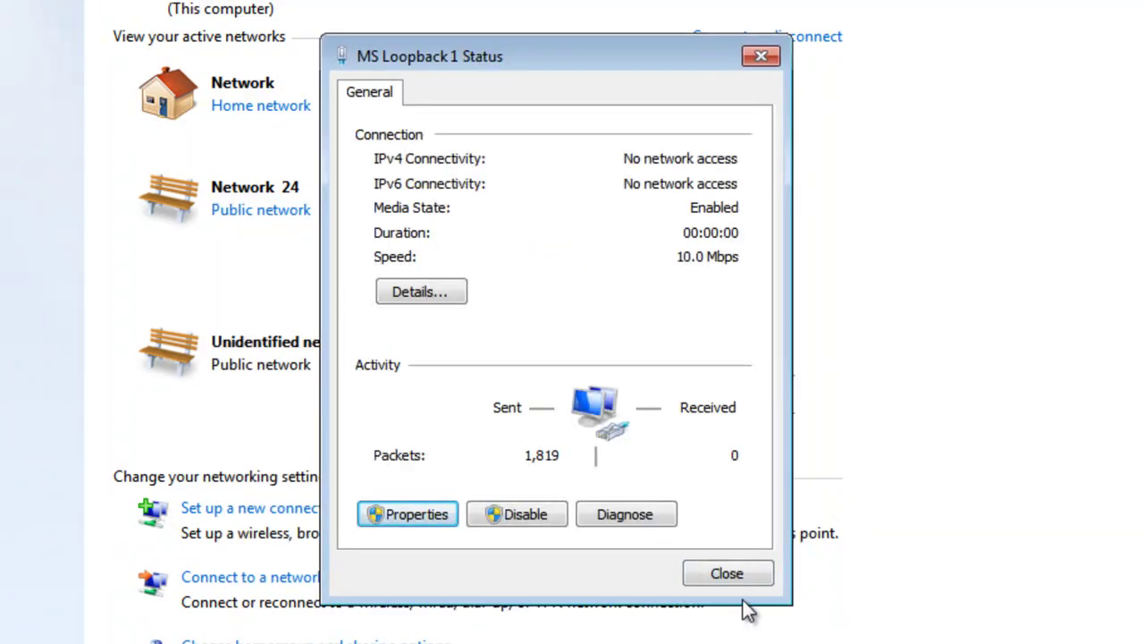
{"action": "left_click", "coordinate": [739, 572]}
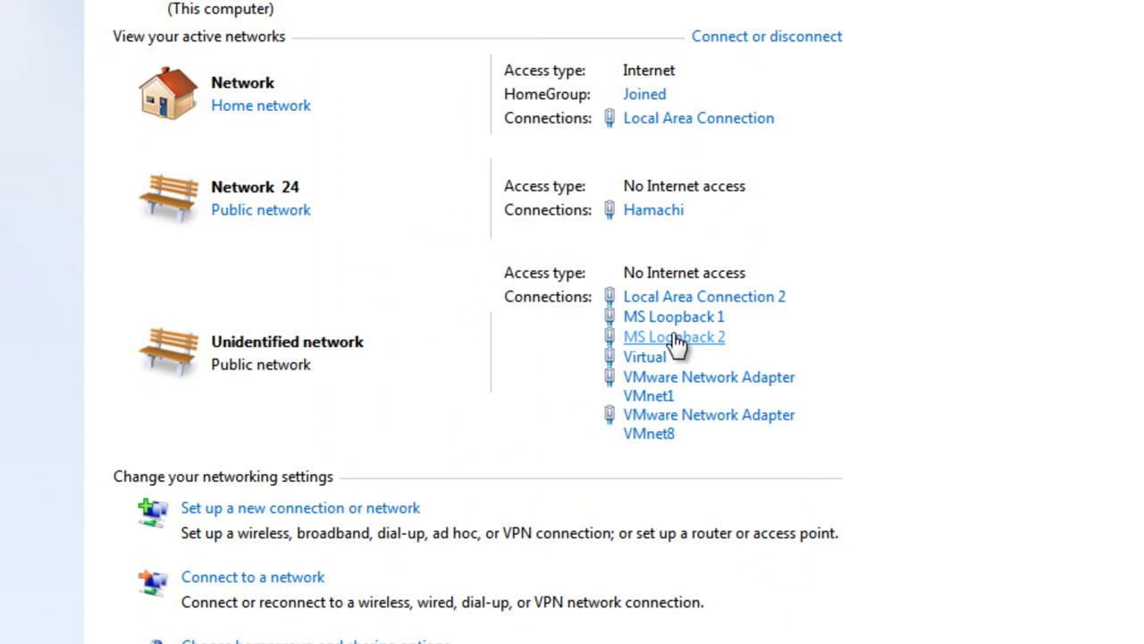
Step: Open MS Loopback 2's IPv4 properties and switch to a manual IP address
{"action": "left_click", "coordinate": [677, 339]}
{"action": "left_click", "coordinate": [420, 517]}
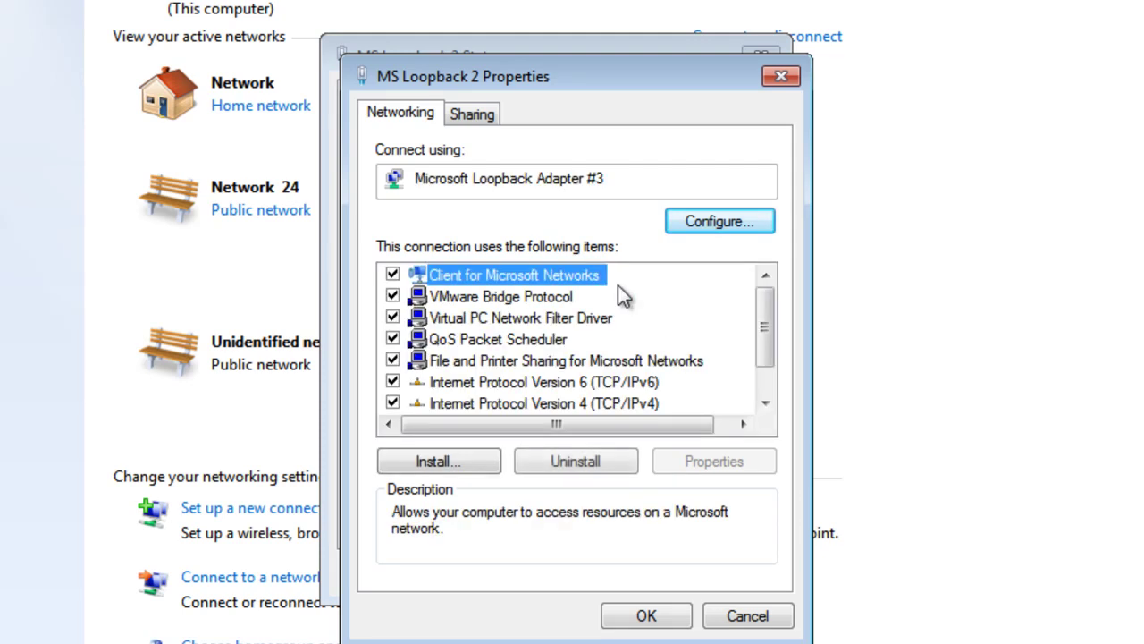
{"action": "double_click", "coordinate": [525, 402]}
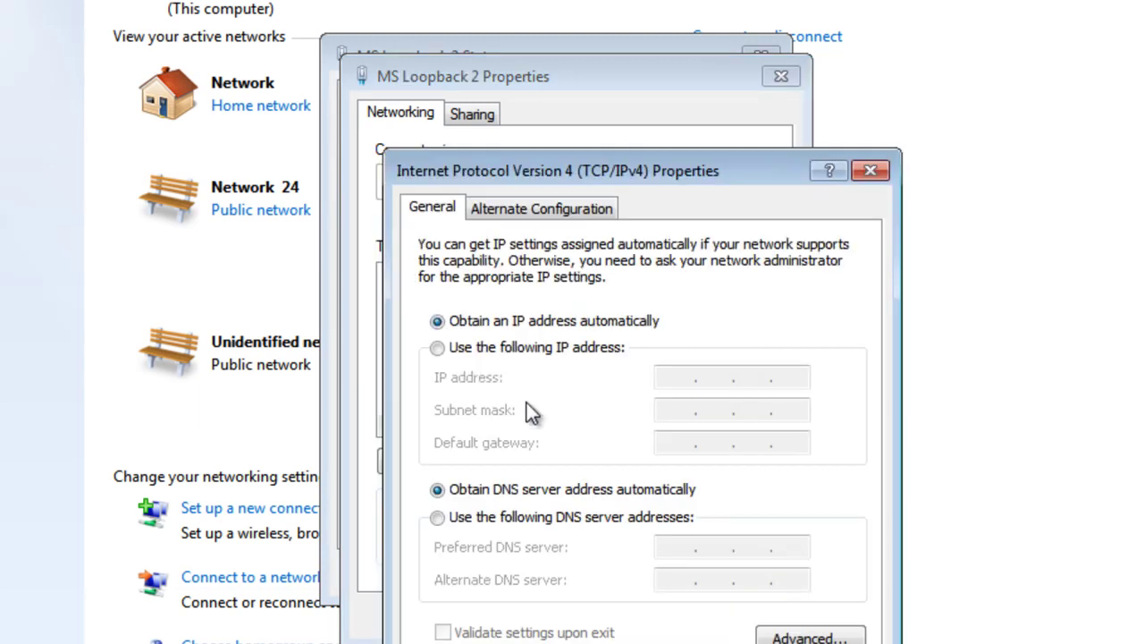
{"action": "left_click", "coordinate": [484, 357]}
Step: Enter IP 192.168.3.2, mask 255.255.255.0 and the gateway, then save and close
{"action": "left_click", "coordinate": [680, 379]}
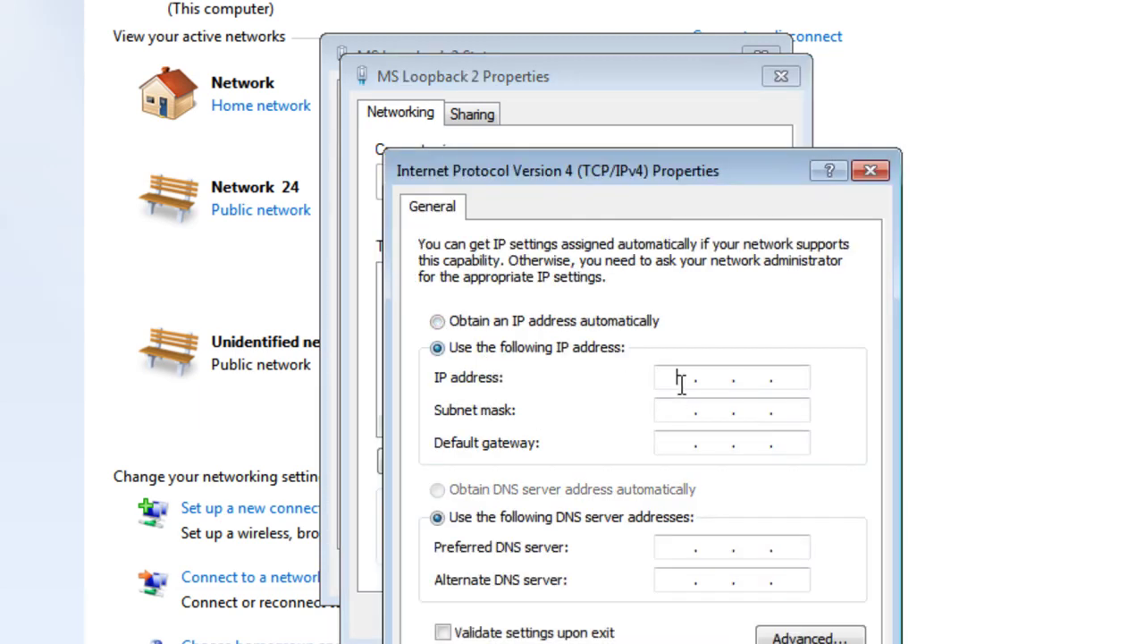
{"action": "type", "text": "192.1"}
{"action": "type", "text": "68.3.2"}
{"action": "left_click", "coordinate": [683, 417]}
{"action": "left_click", "coordinate": [677, 439]}
{"action": "type", "text": "1"}
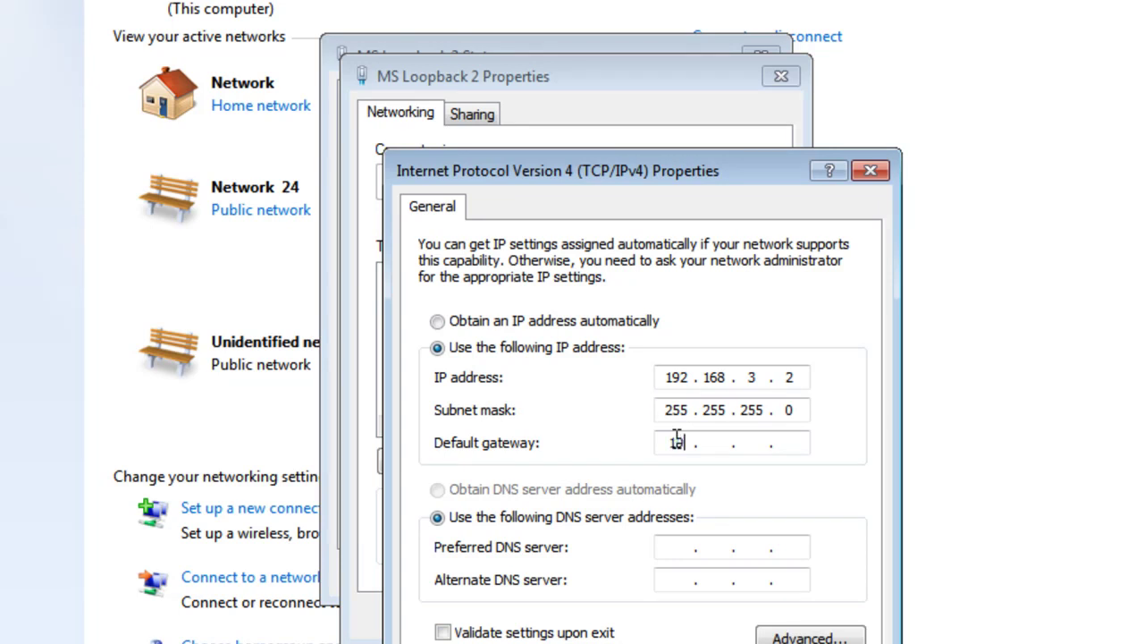
{"action": "type", "text": "92 . 106 . 8"}
{"action": "key", "text": "BackSpace"}
{"action": "key", "text": "BackSpace"}
{"action": "type", "text": "68 . 3"}
{"action": "key", "text": "Return"}
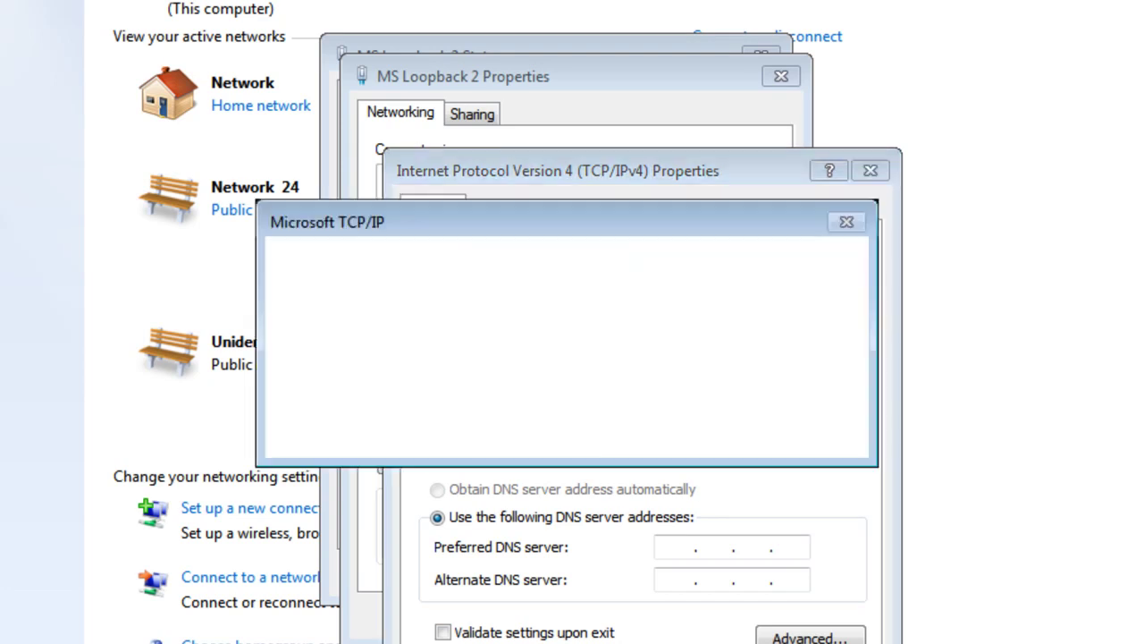
{"action": "left_click", "coordinate": [665, 431]}
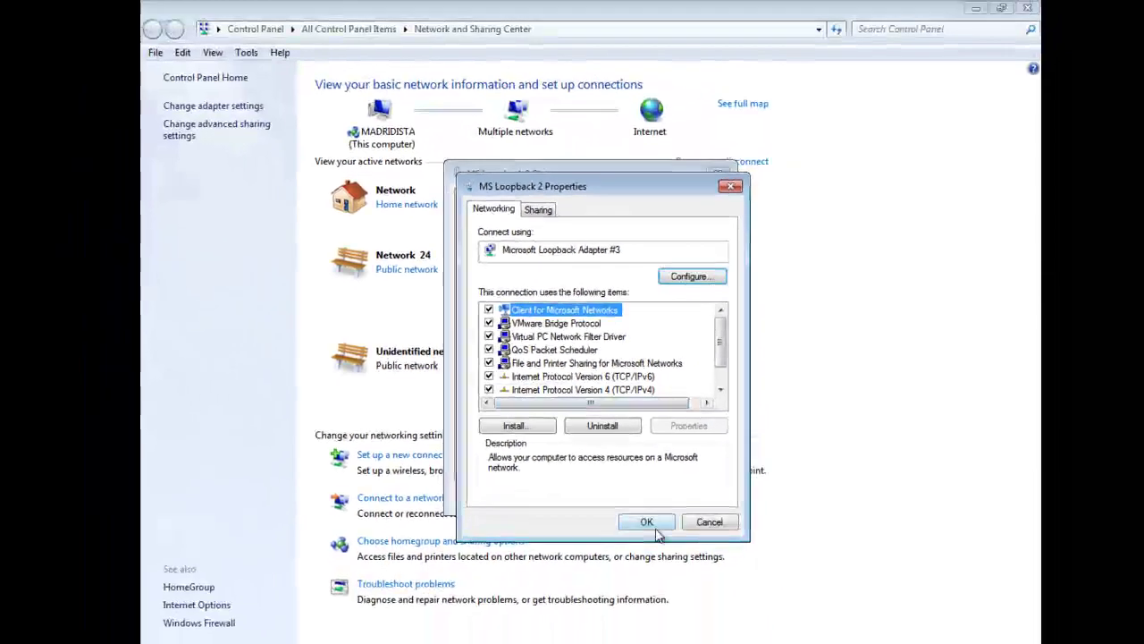
{"action": "left_click", "coordinate": [647, 580]}
{"action": "left_click", "coordinate": [695, 498]}
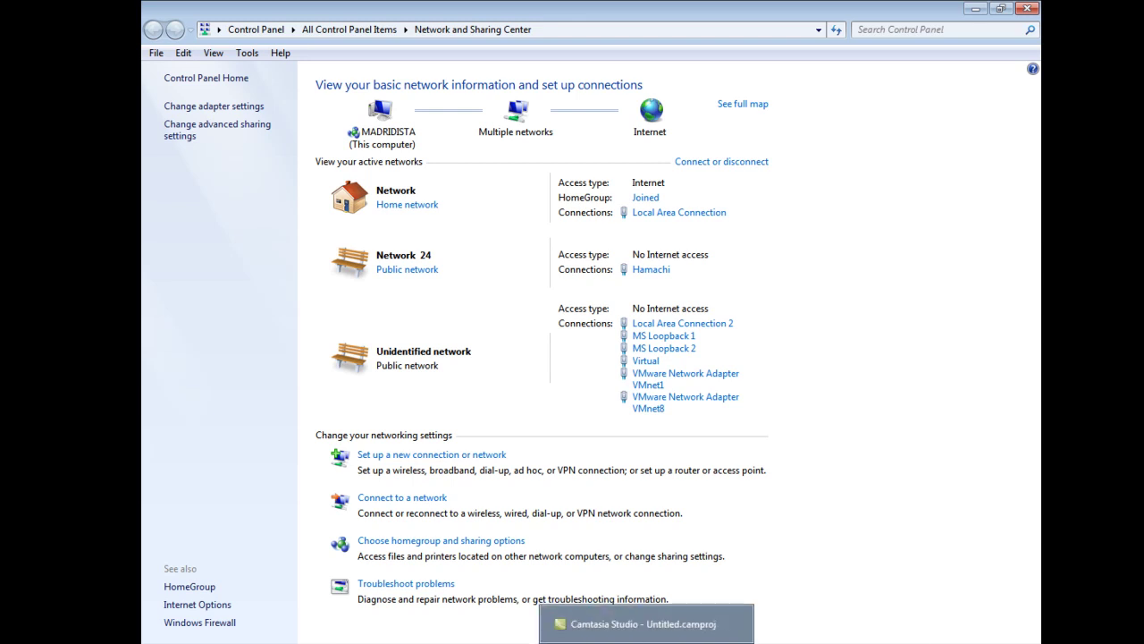
Step: On R1's console, enter configuration mode for interface FastEthernet0/0
{"action": "key", "text": "alt+Tab"}
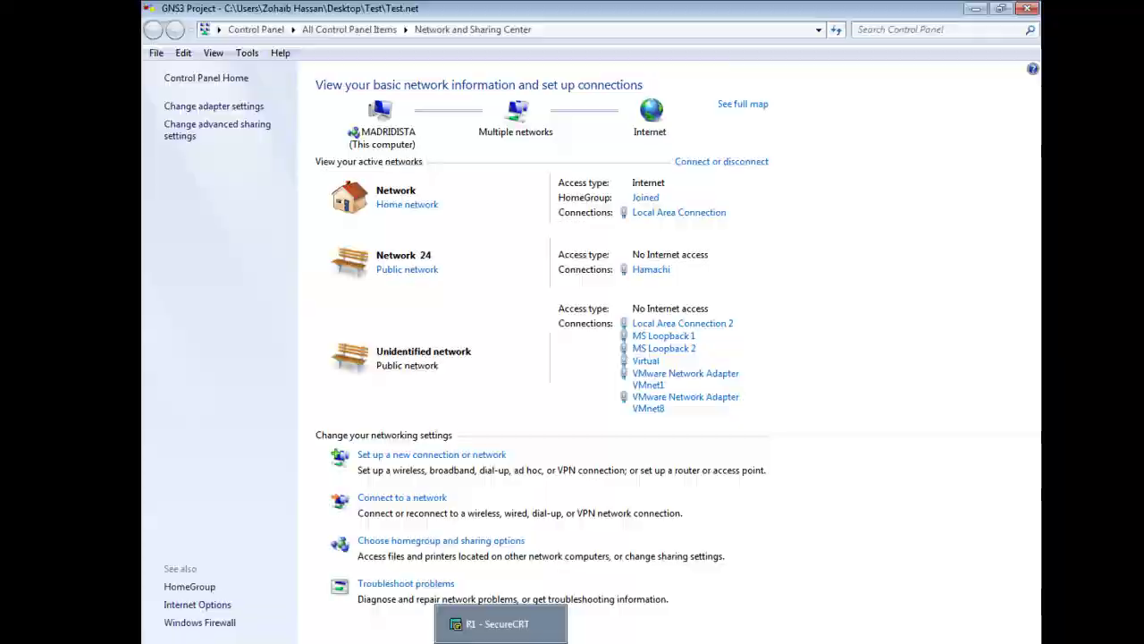
{"action": "left_click", "coordinate": [501, 626]}
{"action": "type", "text": "nf"}
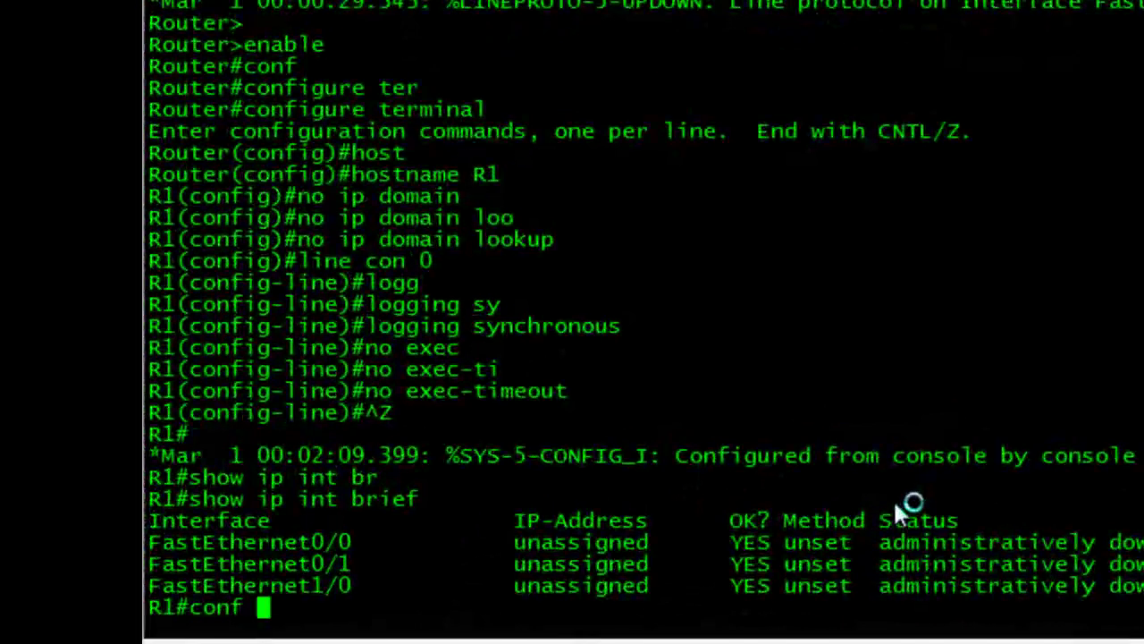
{"action": "type", "text": " t"}
{"action": "key", "text": "Return"}
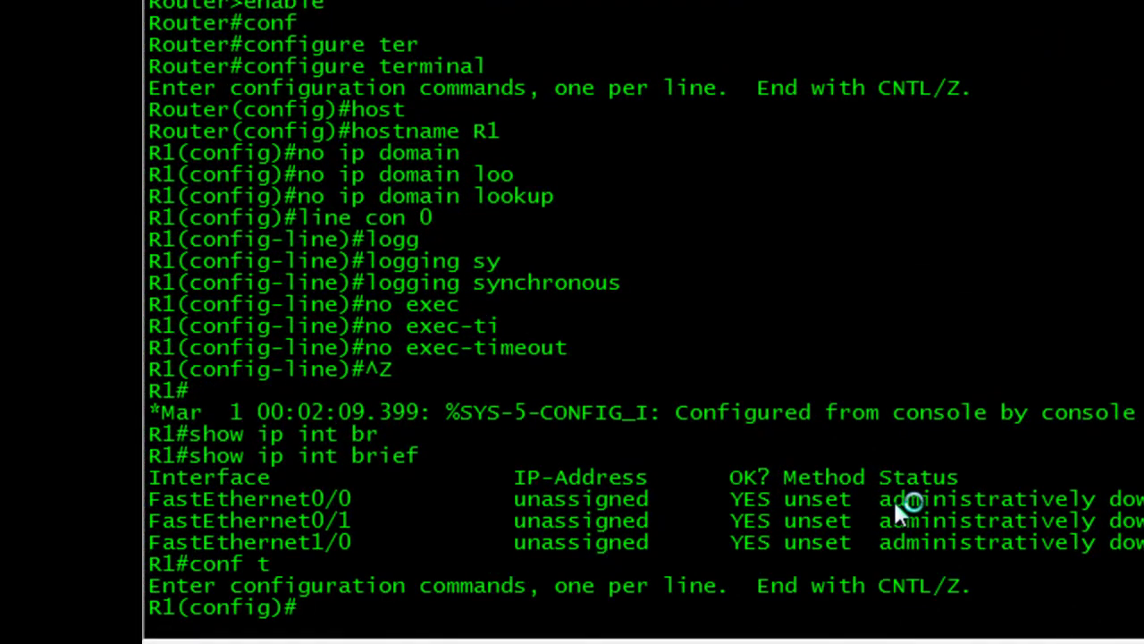
{"action": "type", "text": "int fa"}
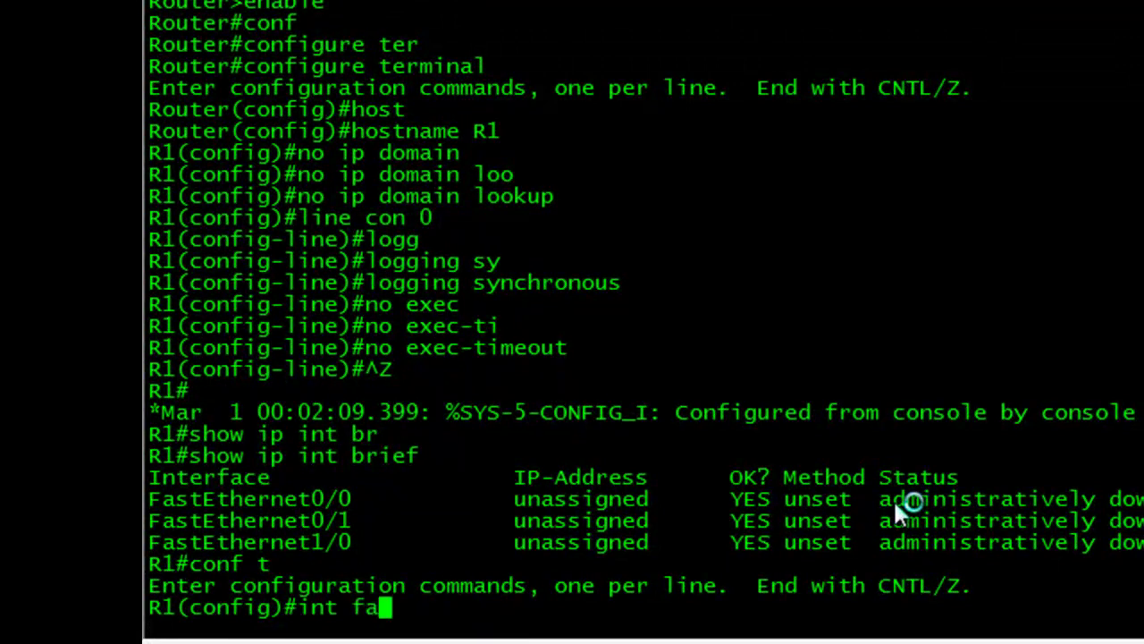
{"action": "type", "text": "0/0"}
{"action": "key", "text": "Return"}
Step: Assign FastEthernet0/0 192.168.2.1 255.255.255.0 and enable it with 'no shutdown'
{"action": "type", "text": "ip"}
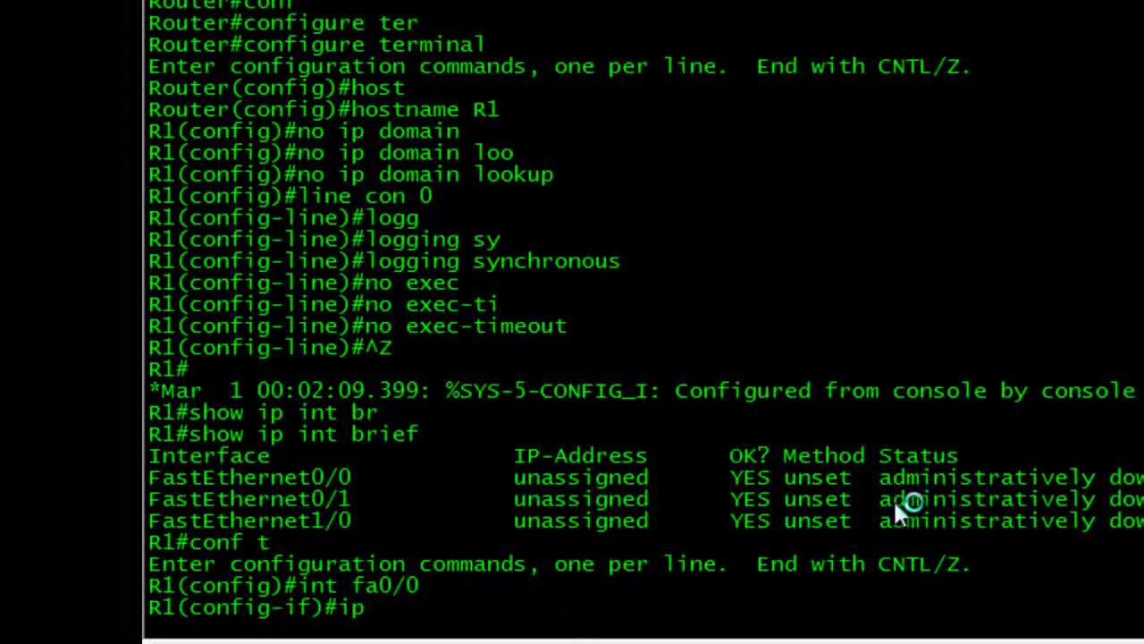
{"action": "type", "text": " add"}
{"action": "key", "text": "Tab"}
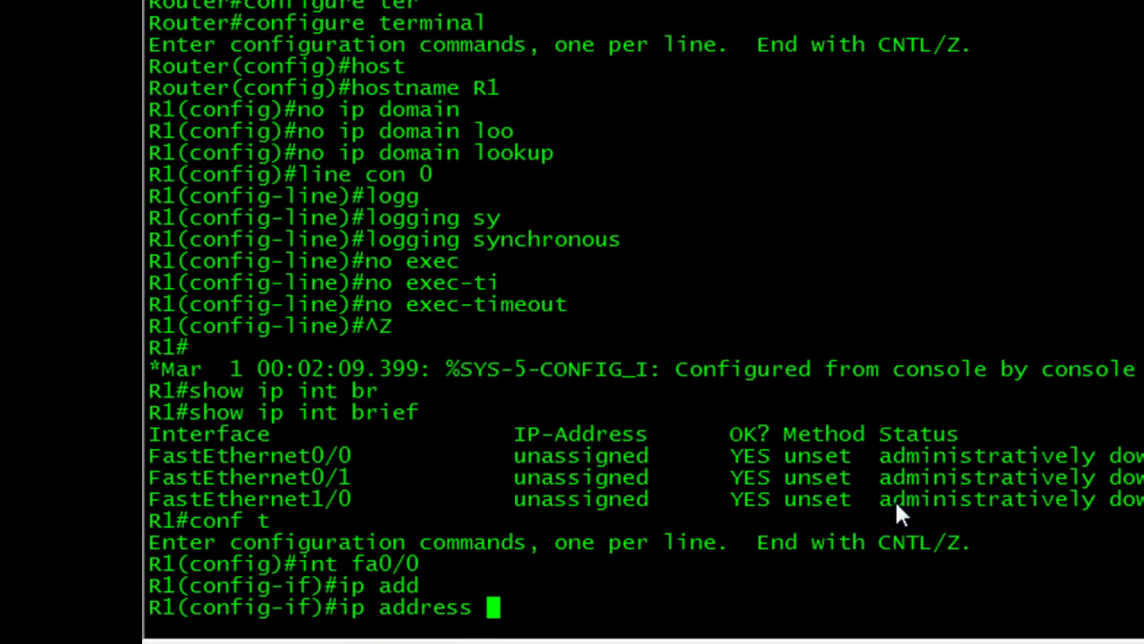
{"action": "type", "text": "192.1"}
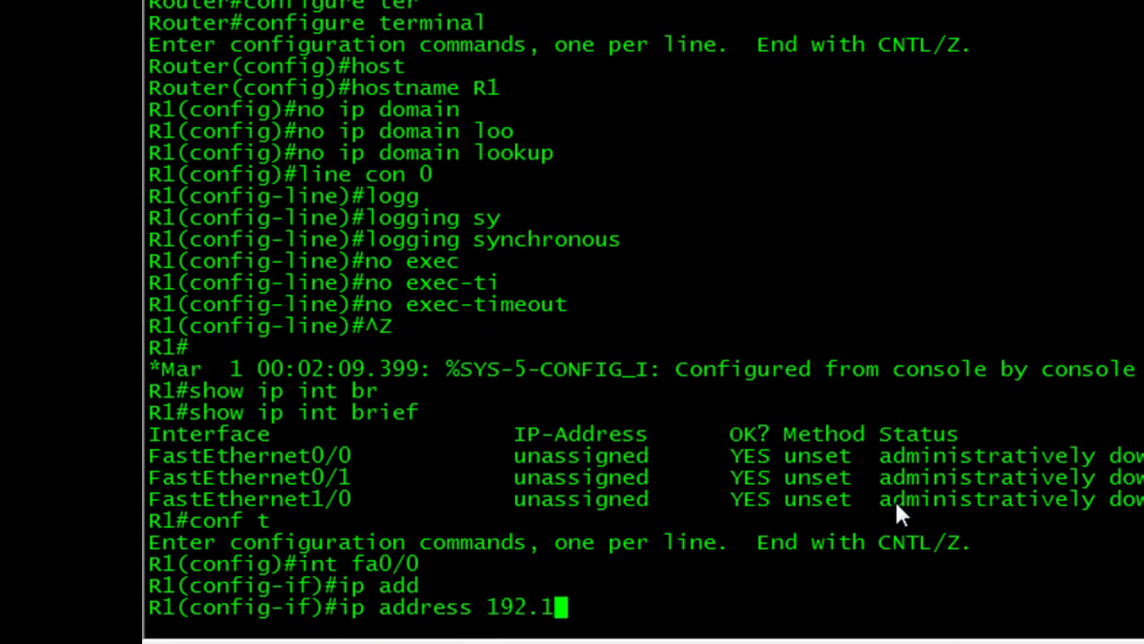
{"action": "type", "text": "68.2"}
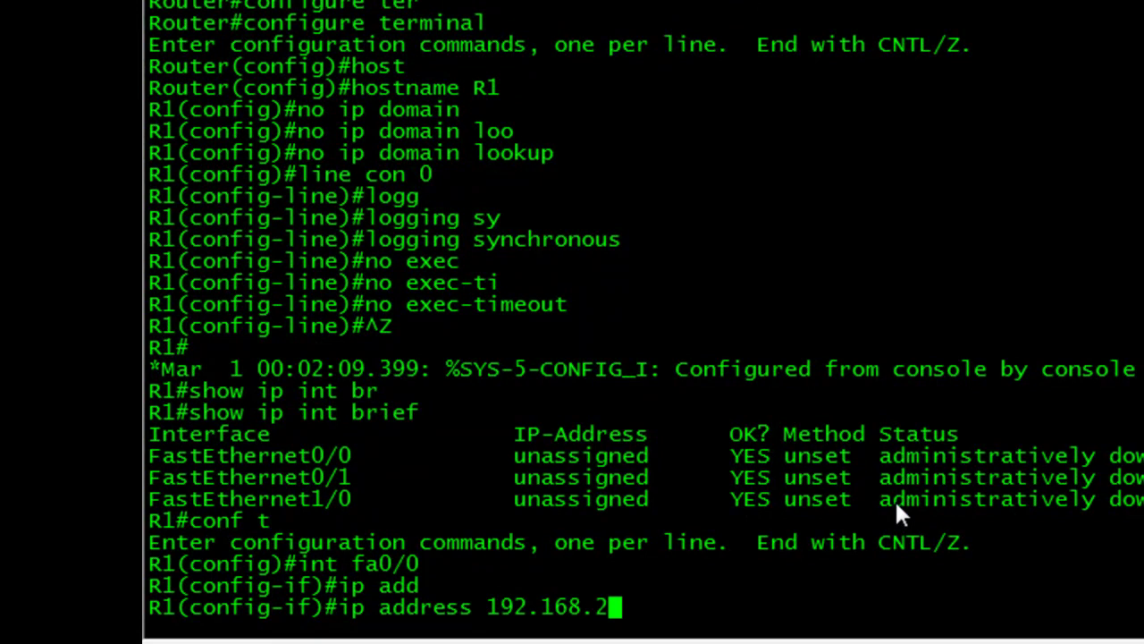
{"action": "type", "text": ".1 255"}
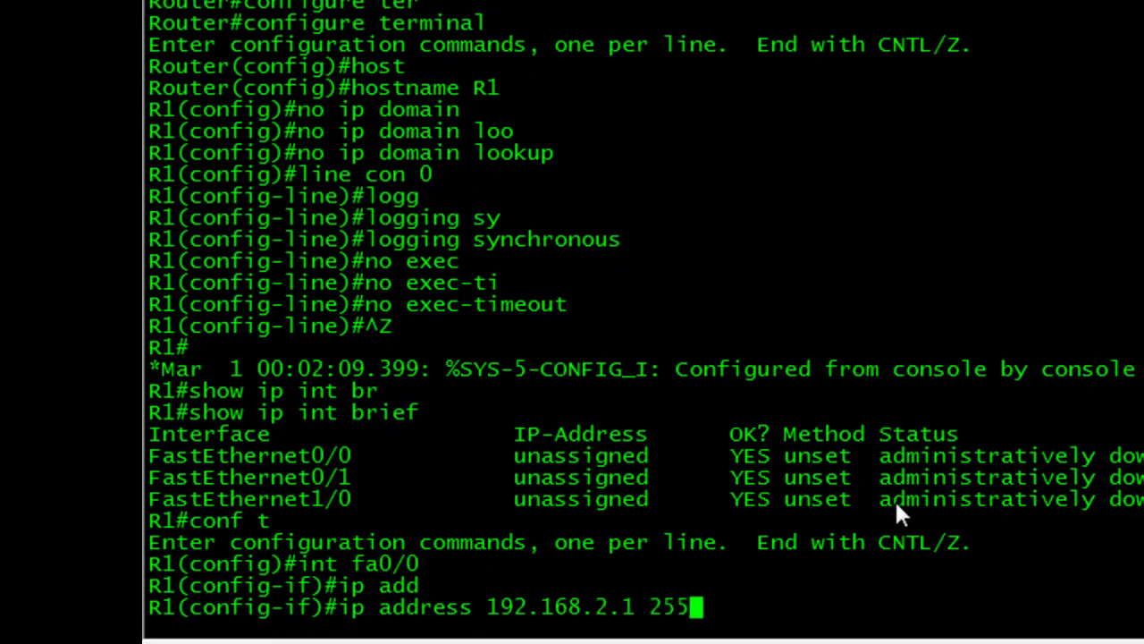
{"action": "type", "text": ".255.25"}
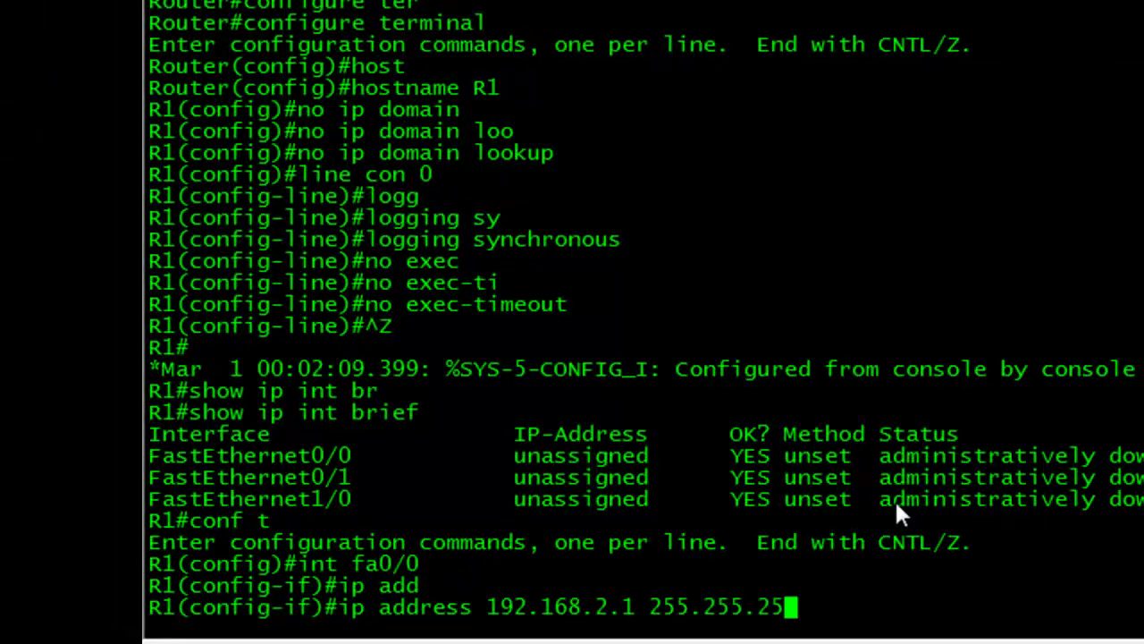
{"action": "type", "text": "5.0"}
{"action": "key", "text": "Return"}
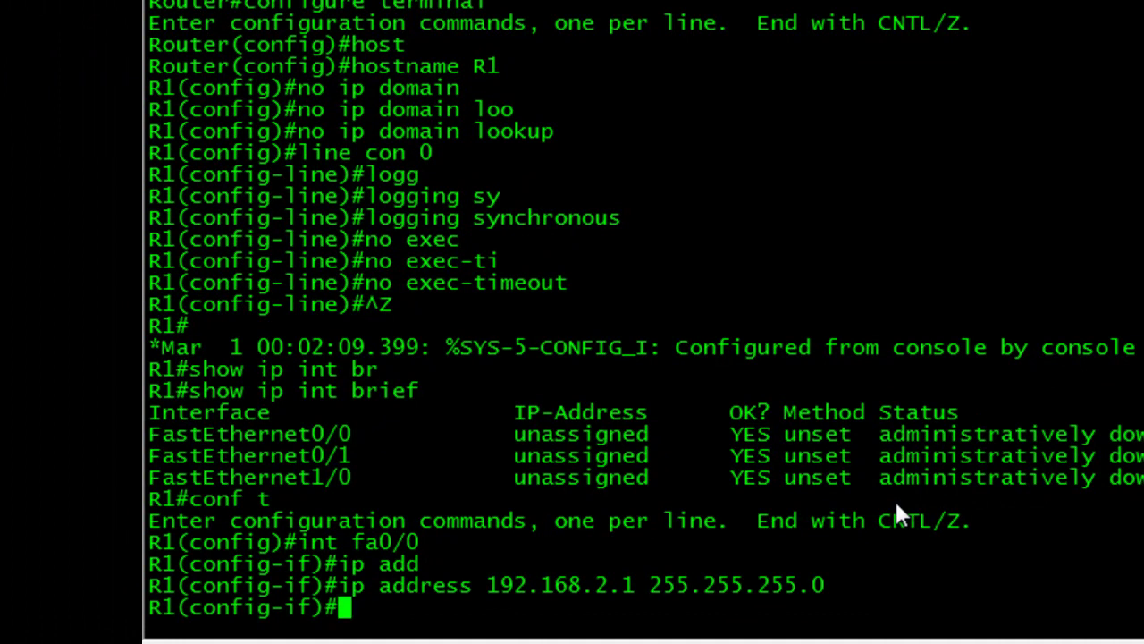
{"action": "type", "text": "no s"}
{"action": "type", "text": "hut"}
{"action": "key", "text": "Tab"}
{"action": "key", "text": "Return"}
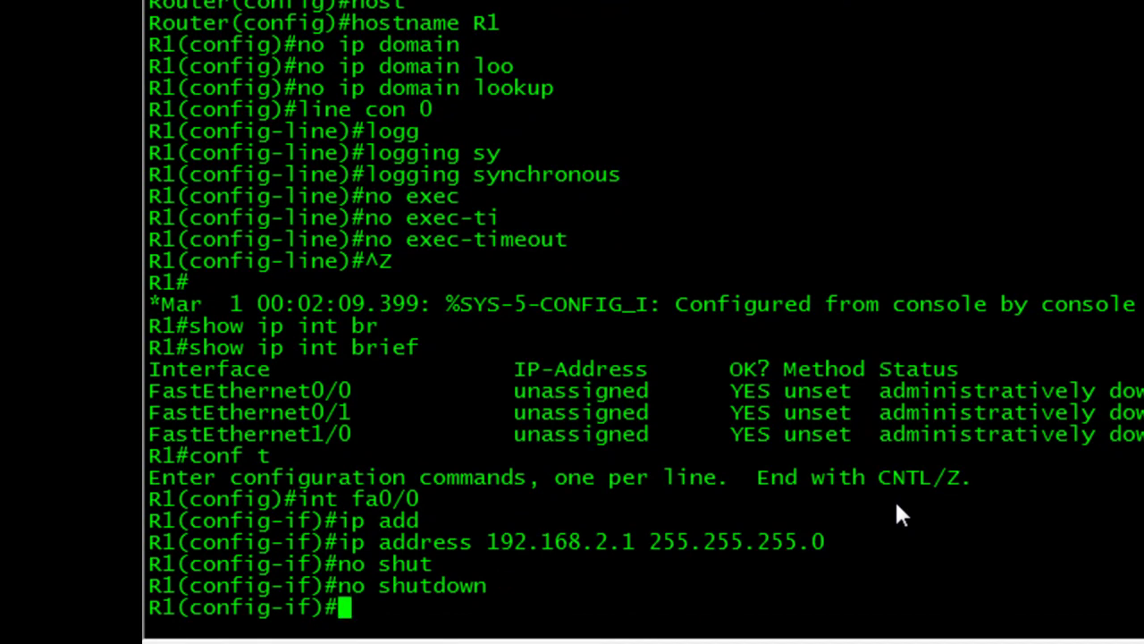
Step: Describe FastEthernet0/0 as 'Connection to MS1'
{"action": "type", "text": "D"}
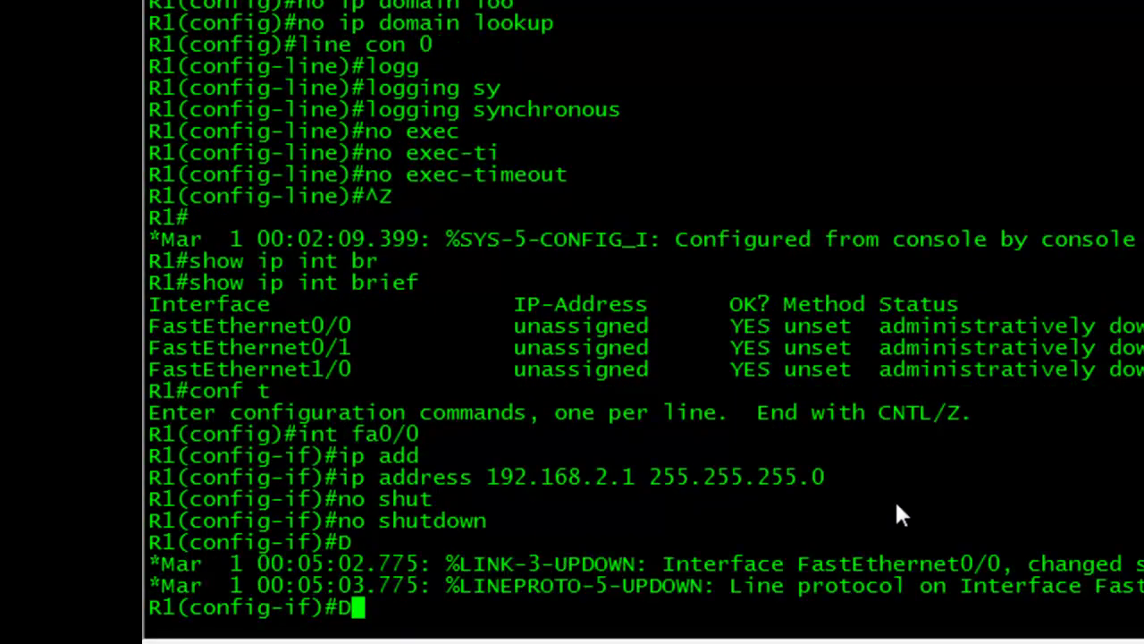
{"action": "key", "text": "BackSpace"}
{"action": "type", "text": "des"}
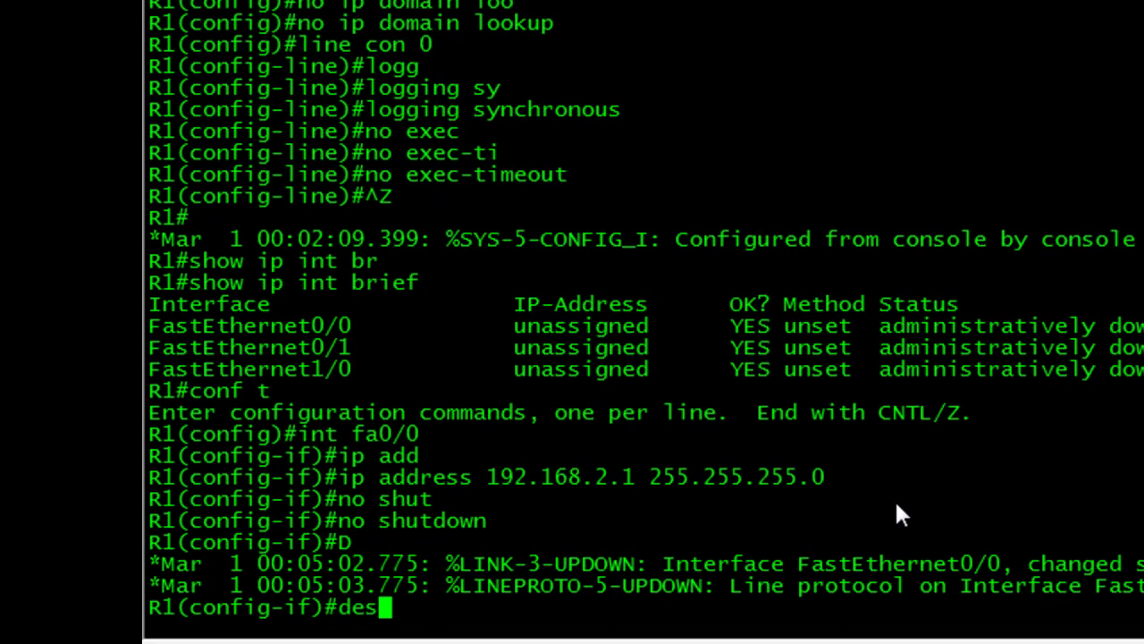
{"action": "key", "text": "Tab"}
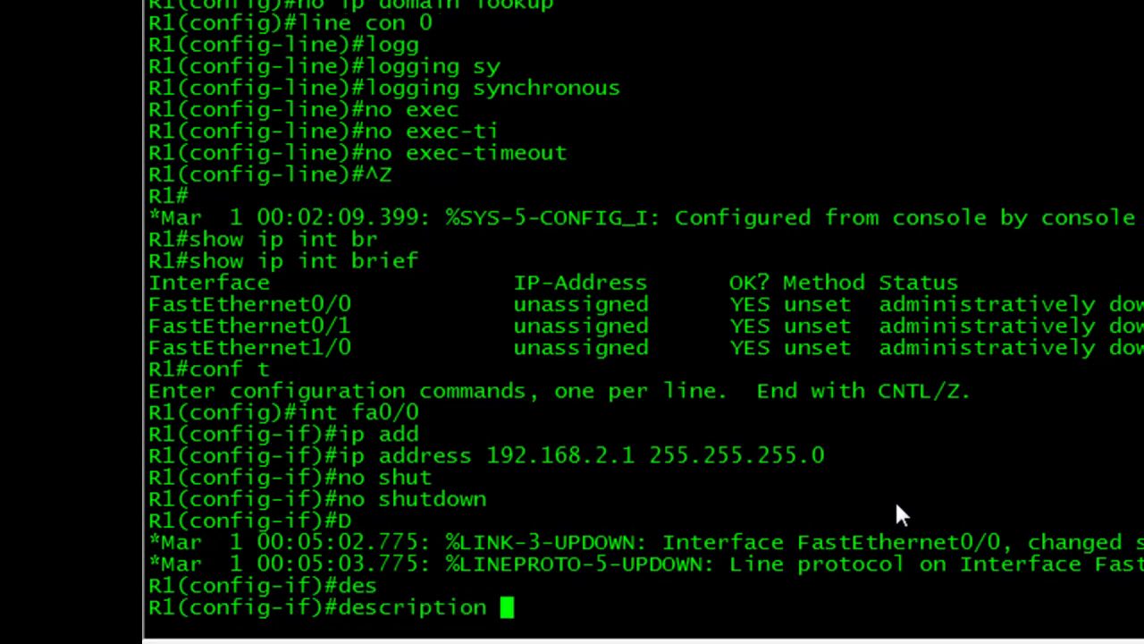
{"action": "type", "text": "M"}
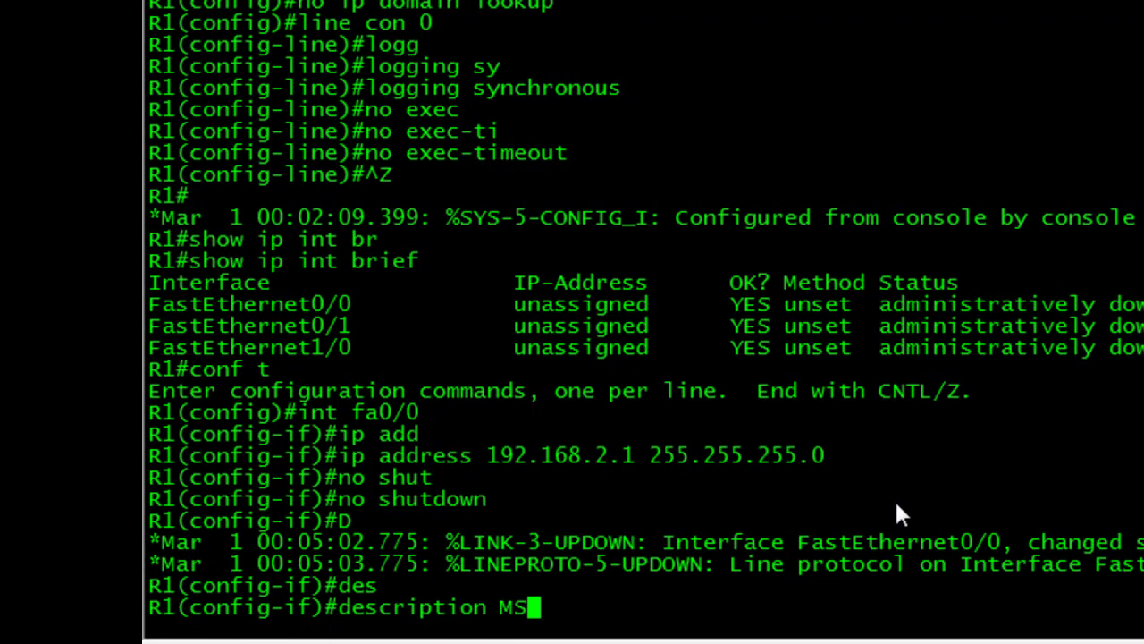
{"action": "key", "text": "BackSpace"}
{"action": "type", "text": "Connec"}
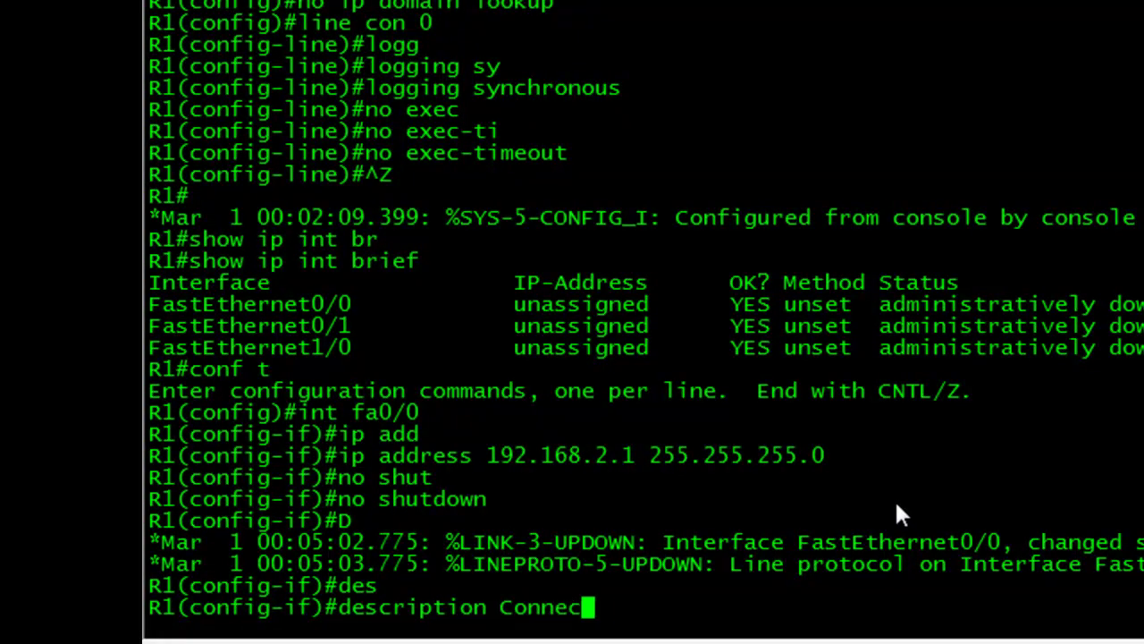
{"action": "type", "text": "tion "}
{"action": "type", "text": "to MS"}
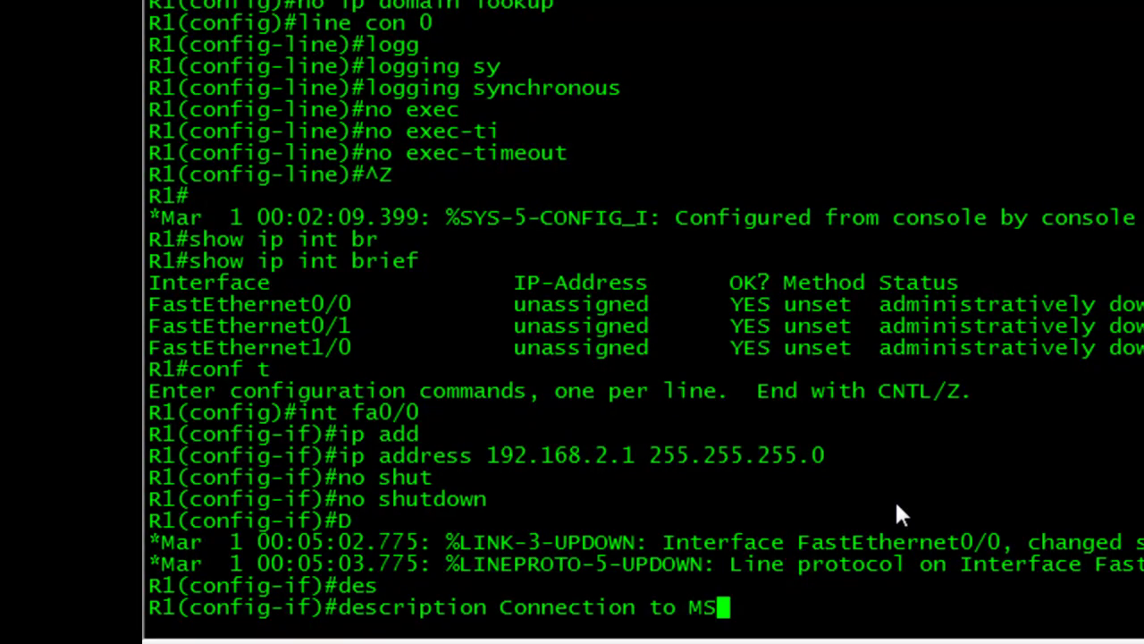
{"action": "type", "text": "1"}
{"action": "key", "text": "Return"}
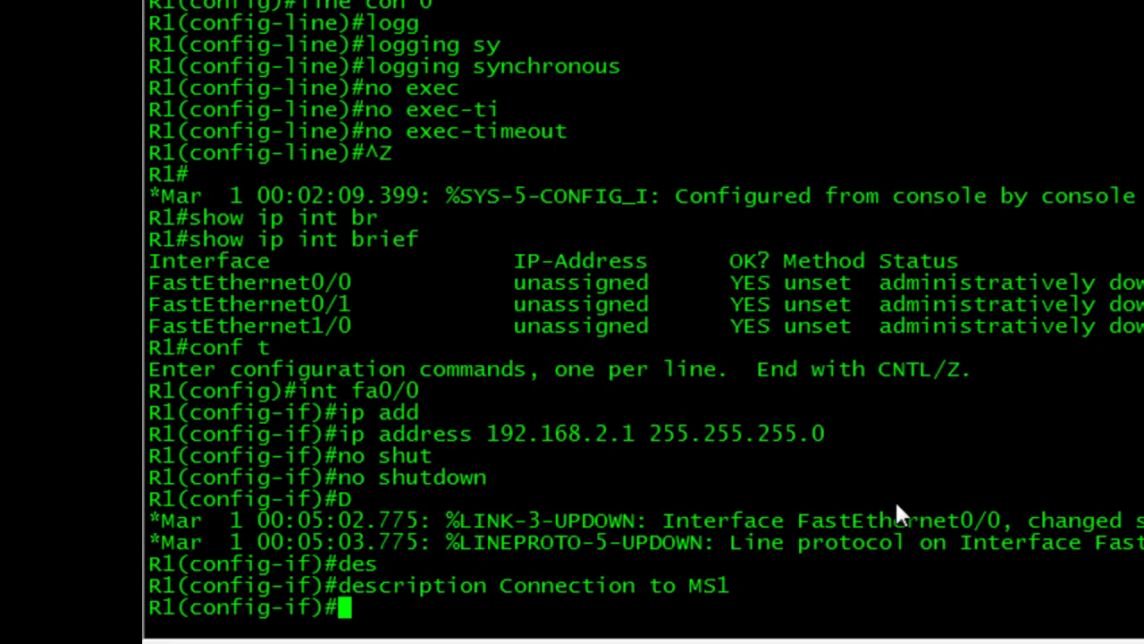
Step: Assign FastEthernet0/1 192.168.3.1 255.255.255.0 and enable it with 'no shutdown'
{"action": "type", "text": "int "}
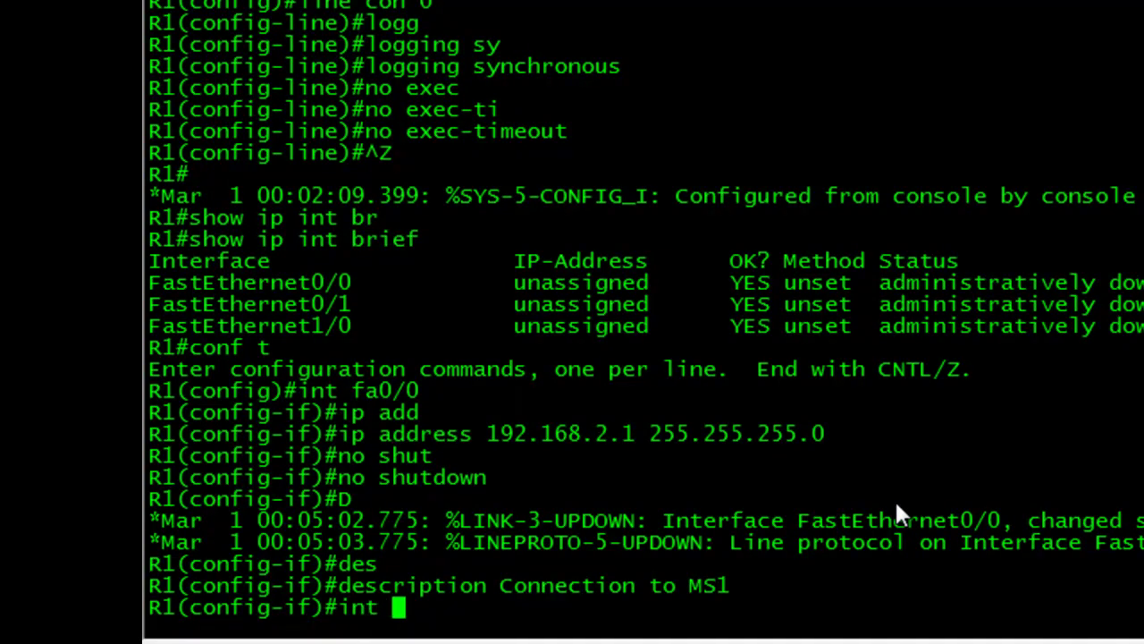
{"action": "type", "text": "fa0/1"}
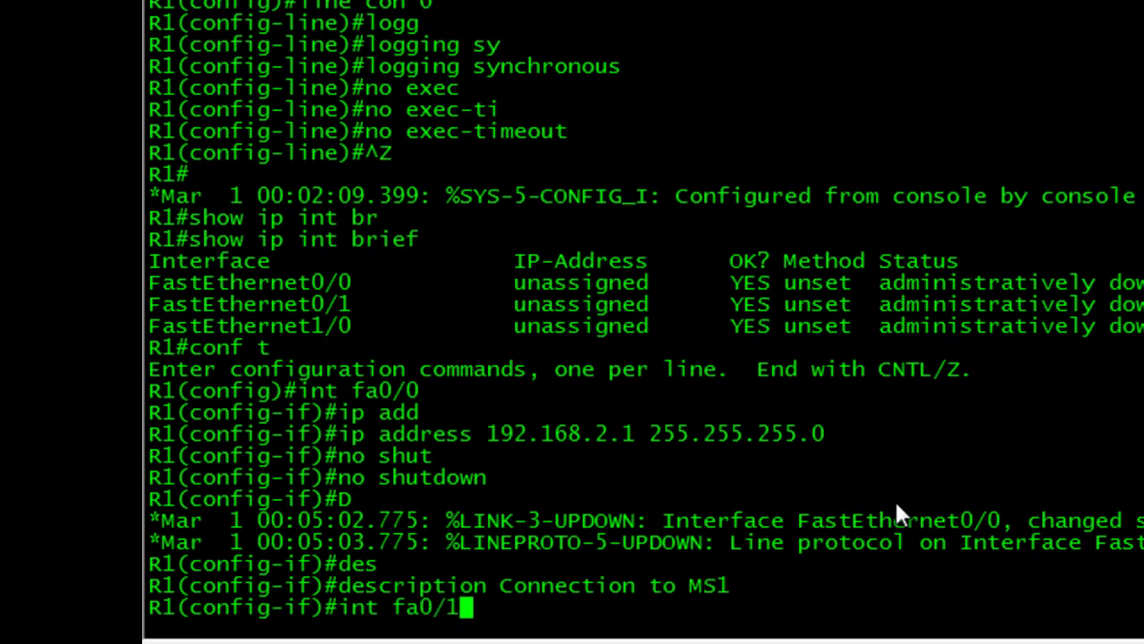
{"action": "key", "text": "Return"}
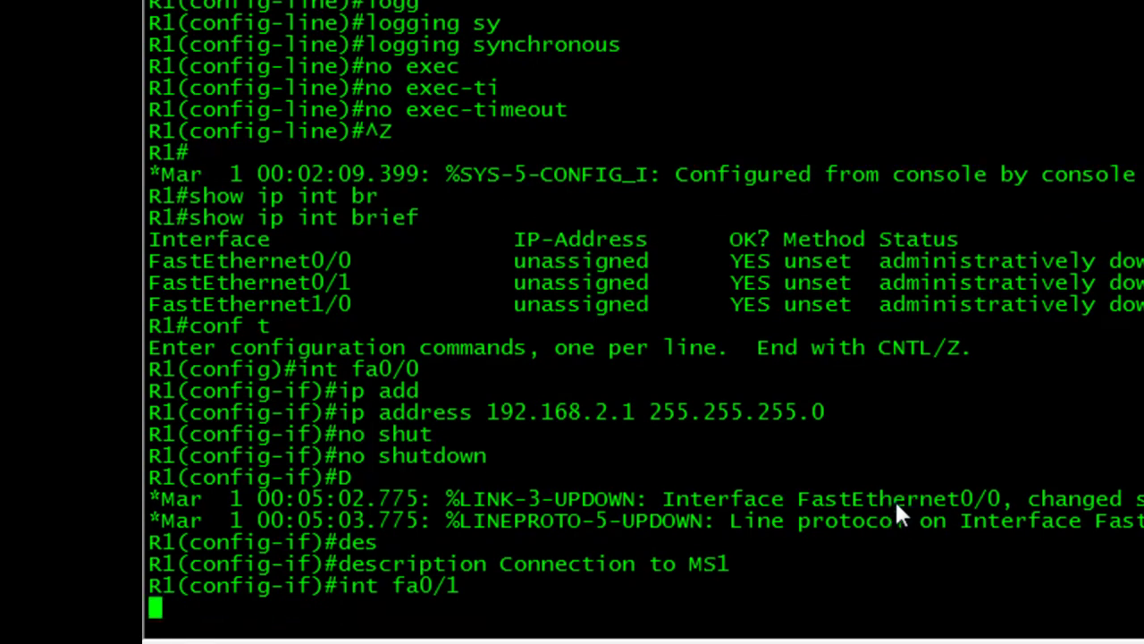
{"action": "type", "text": "ip a"}
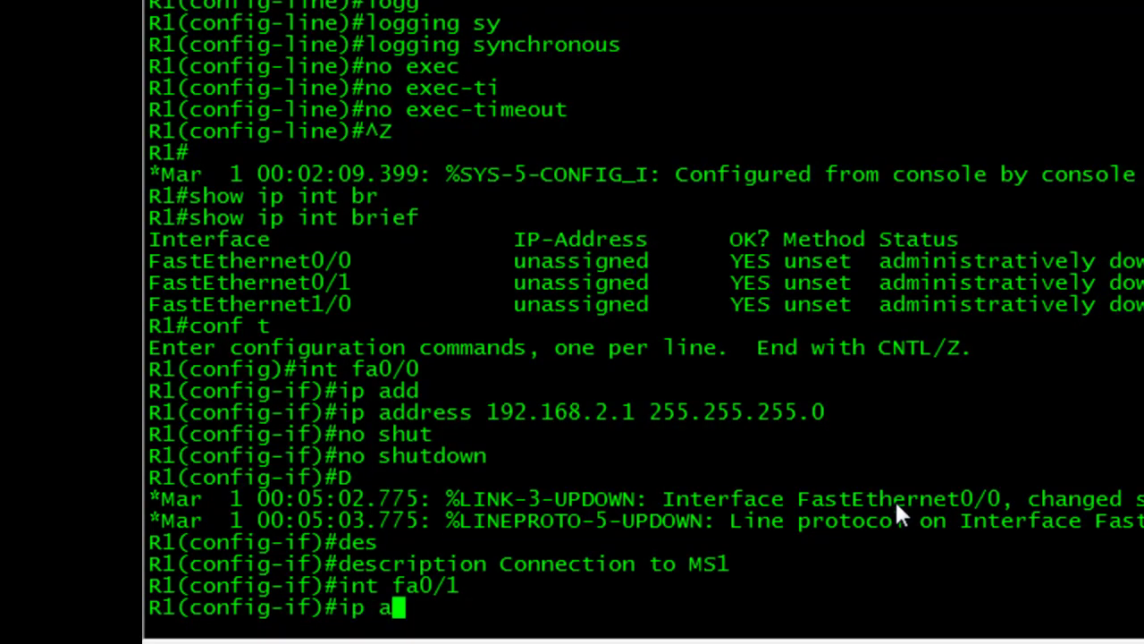
{"action": "type", "text": "dd"}
{"action": "key", "text": "Tab"}
{"action": "type", "text": "1"}
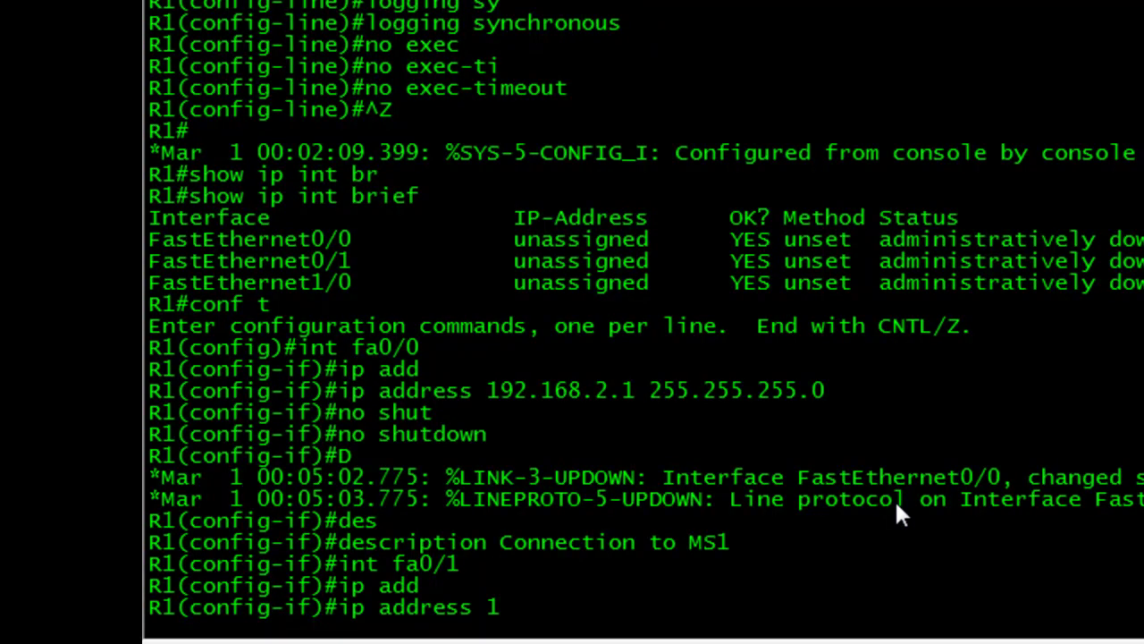
{"action": "type", "text": "92."}
{"action": "type", "text": "168."}
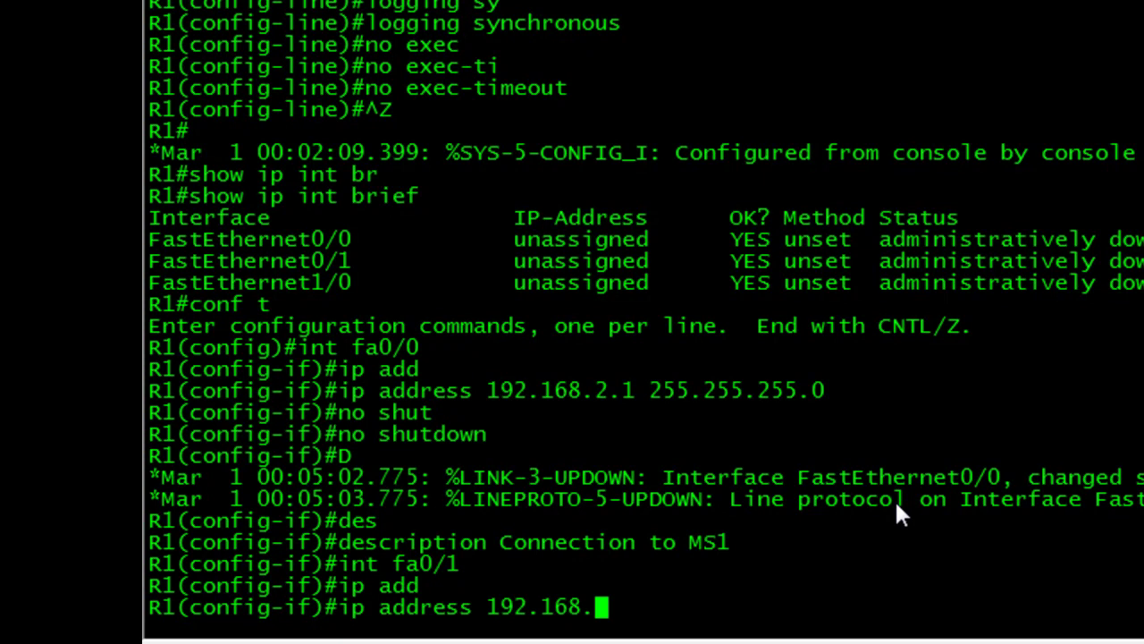
{"action": "type", "text": "3.1 "}
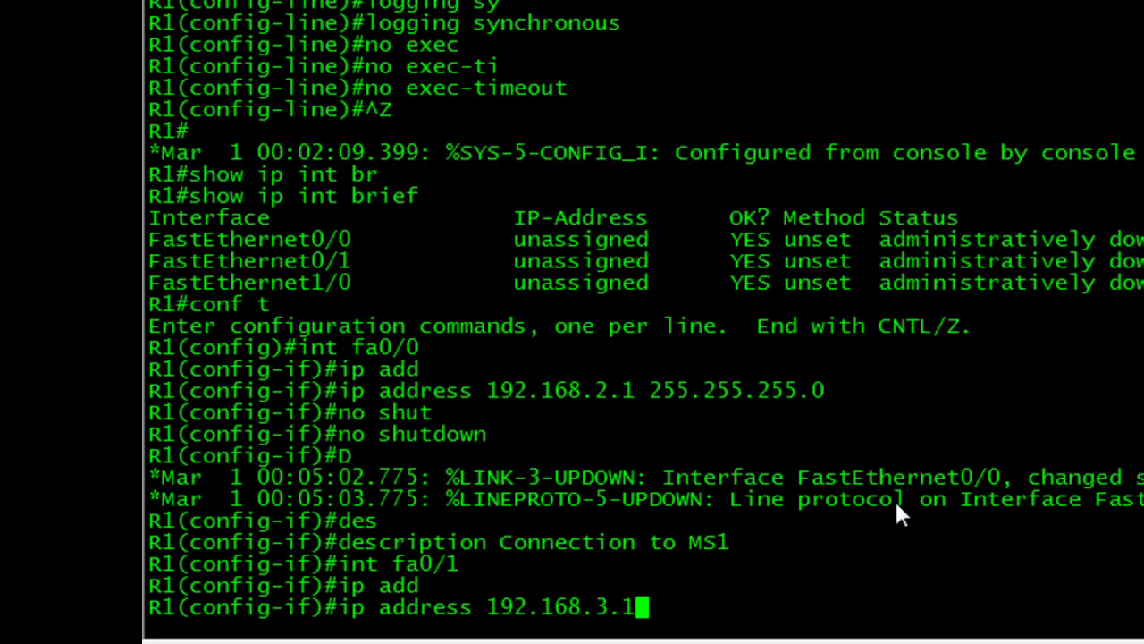
{"action": "type", "text": "255.2"}
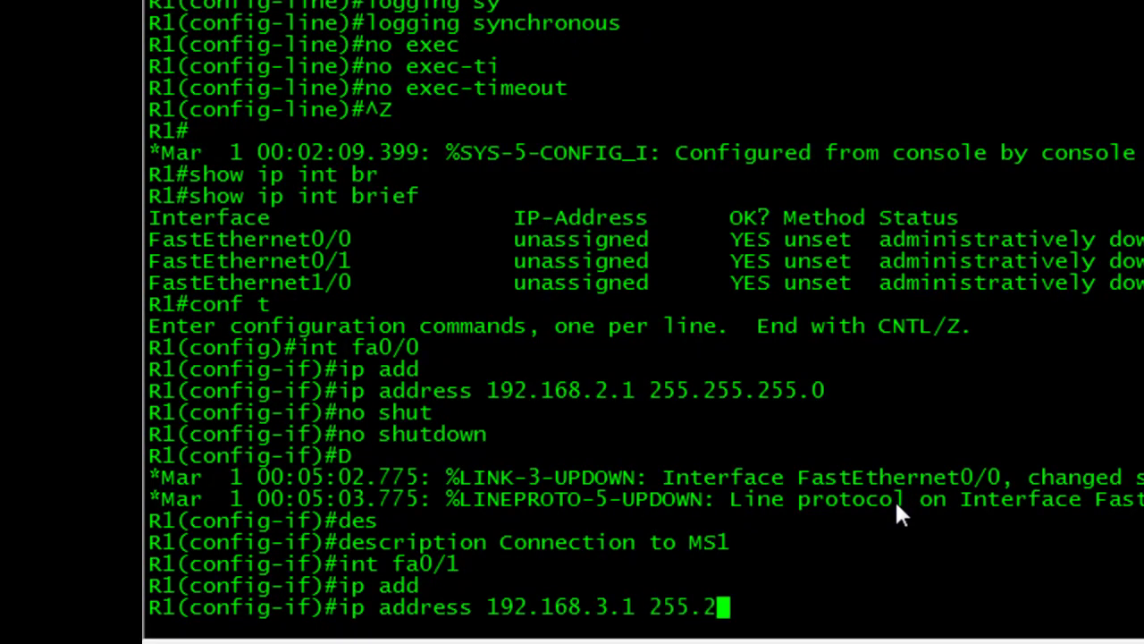
{"action": "type", "text": "55.255.0"}
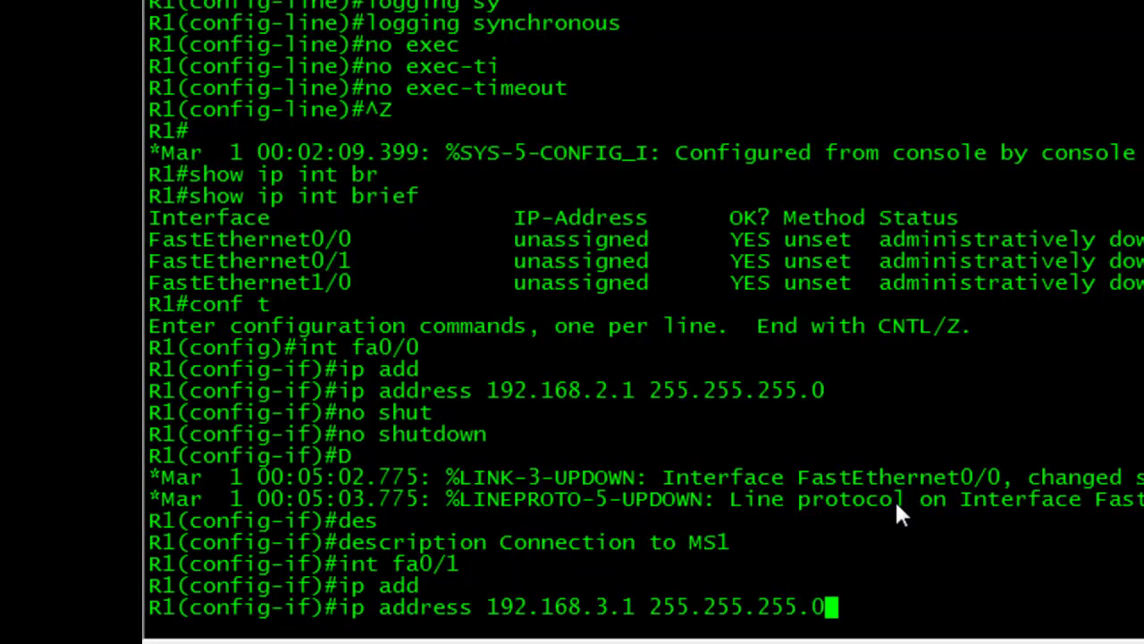
{"action": "key", "text": "Return"}
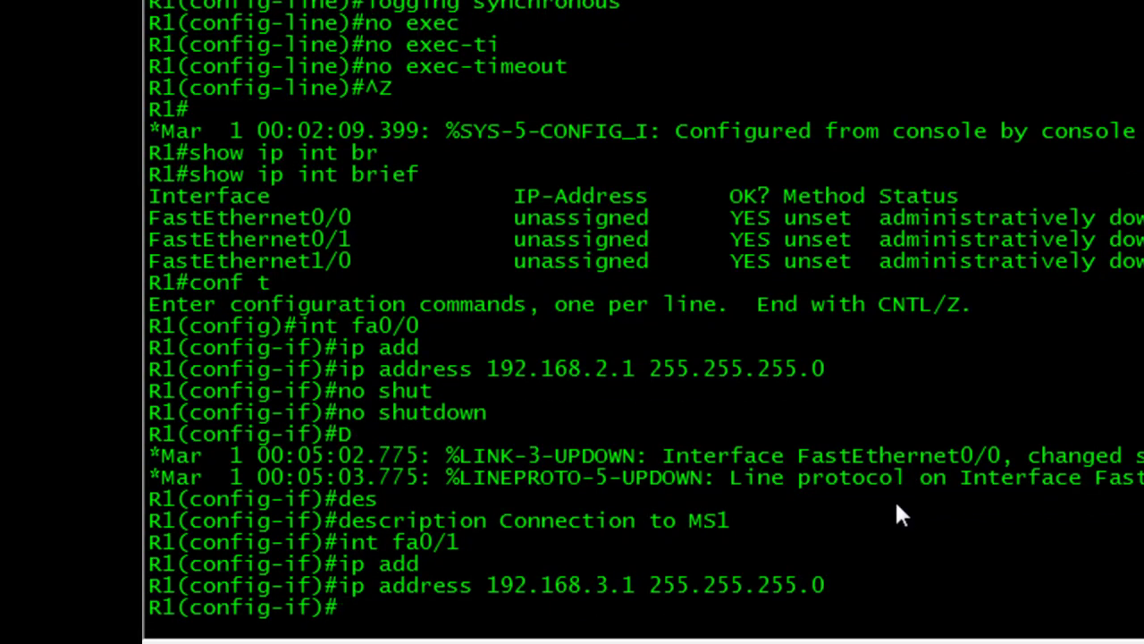
{"action": "type", "text": "no"}
{"action": "type", "text": " shu"}
{"action": "key", "text": "Tab"}
{"action": "key", "text": "Return"}
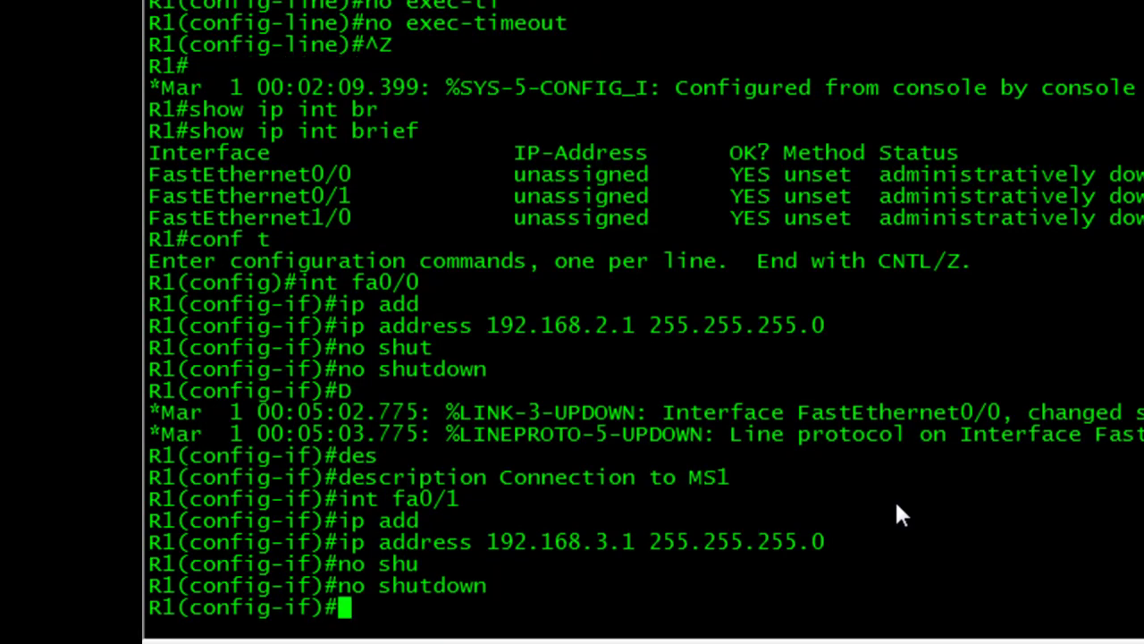
Step: Describe FastEthernet0/1 as 'Connection to MS2'
{"action": "type", "text": "des"}
{"action": "key", "text": "Tab"}
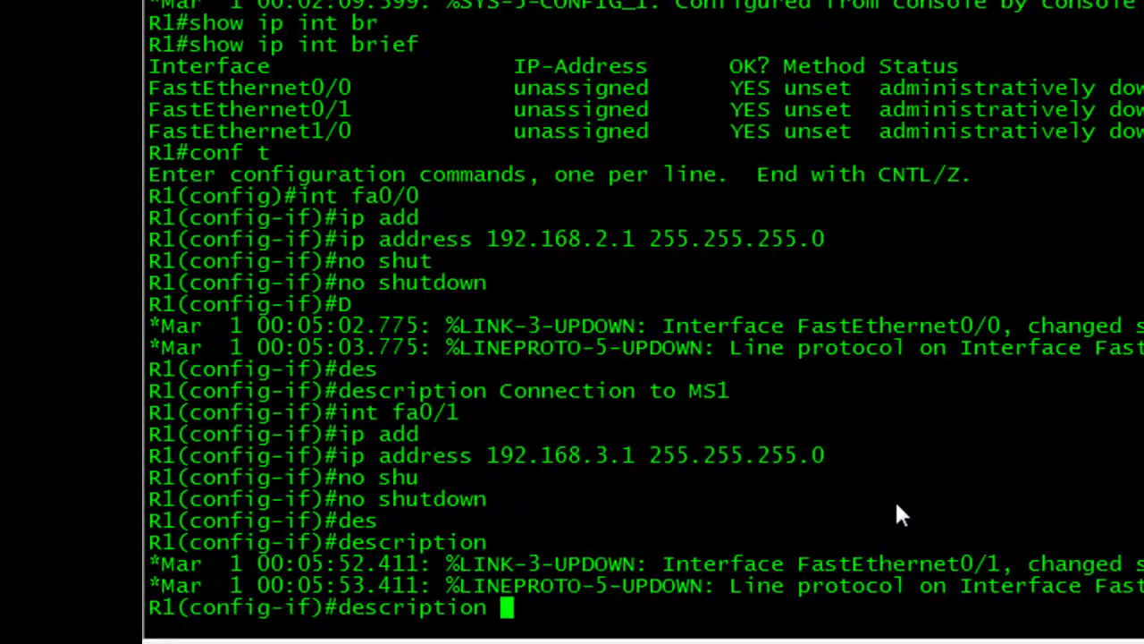
{"action": "type", "text": "C"}
{"action": "type", "text": "onne"}
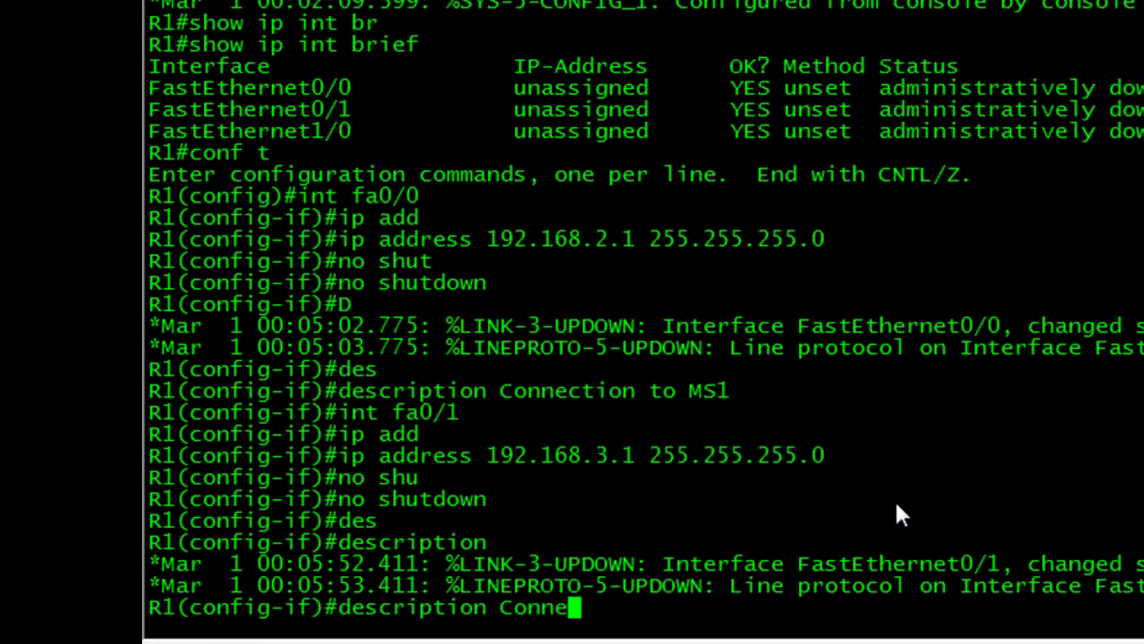
{"action": "type", "text": "ction to"}
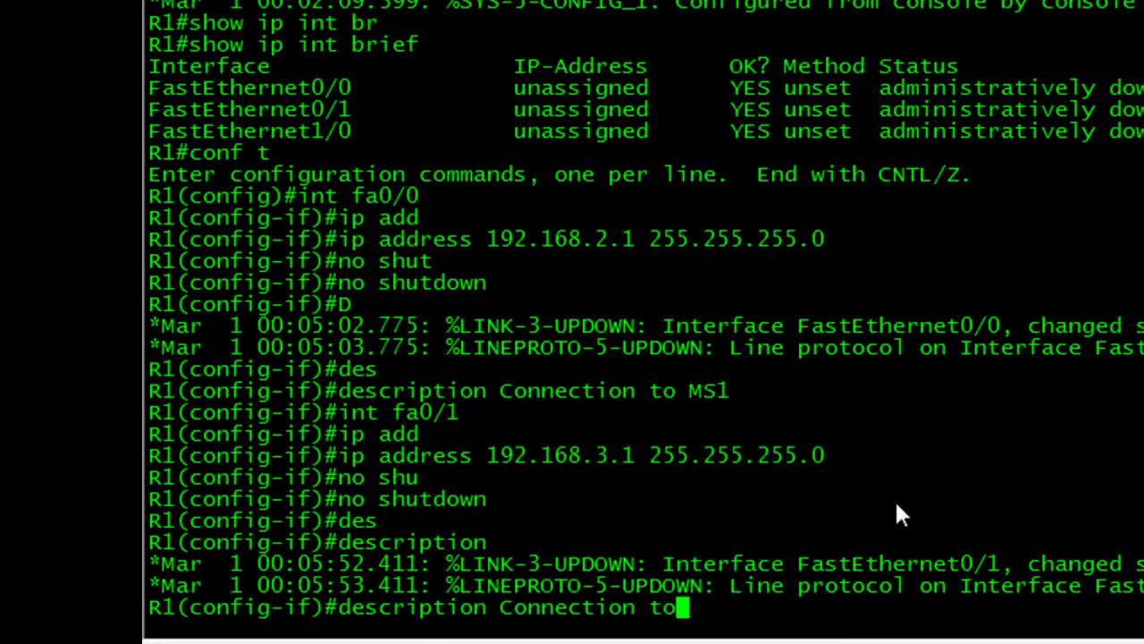
{"action": "type", "text": " MS2"}
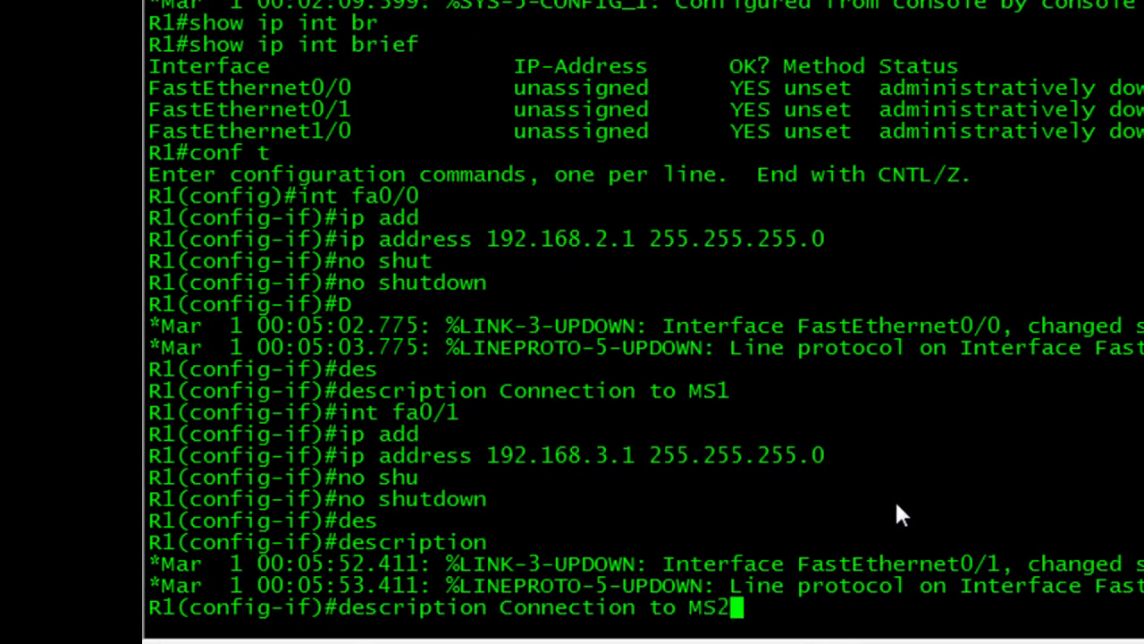
{"action": "key", "text": "Return"}
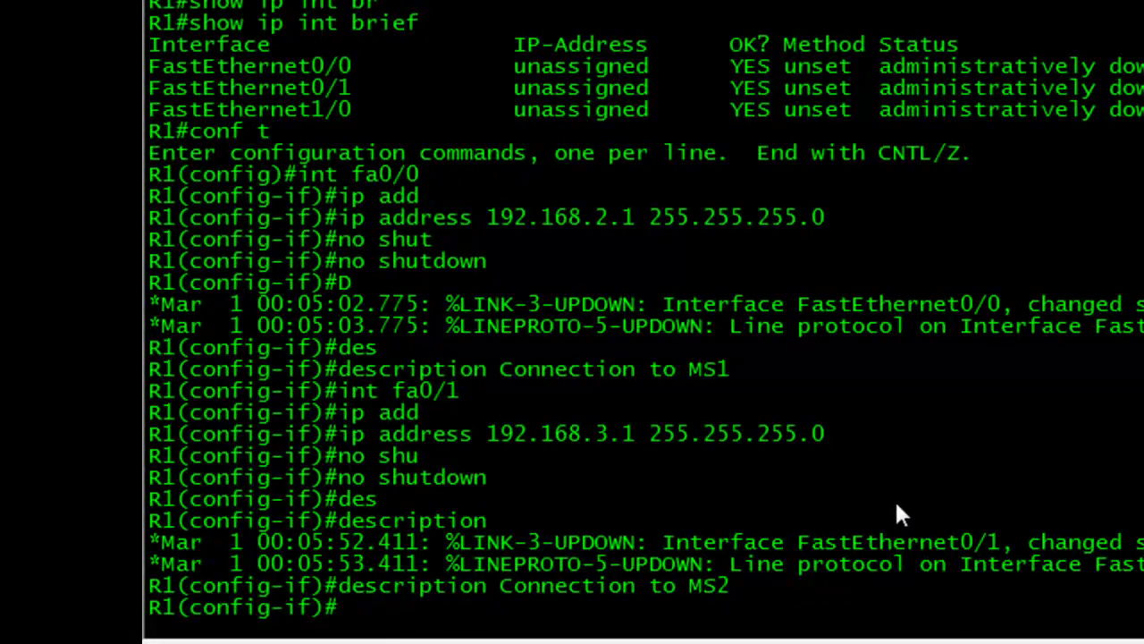
{"action": "key", "text": "Return"}
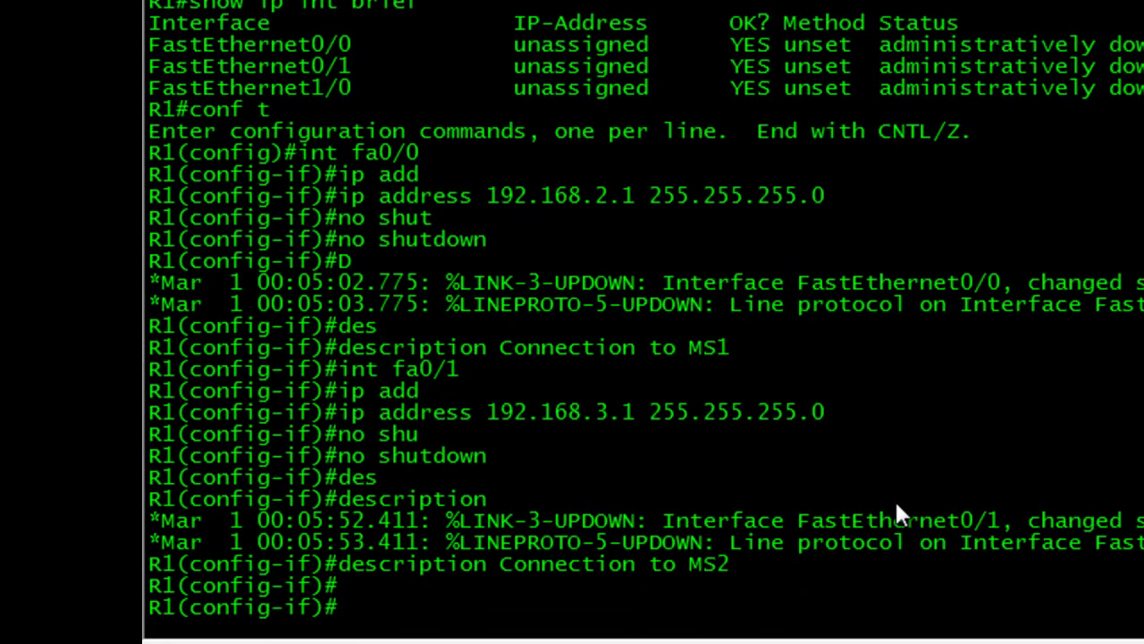
Step: Enter interface configuration for FastEthernet1/0 on R1
{"action": "type", "text": "int fa"}
{"action": "type", "text": "1/"}
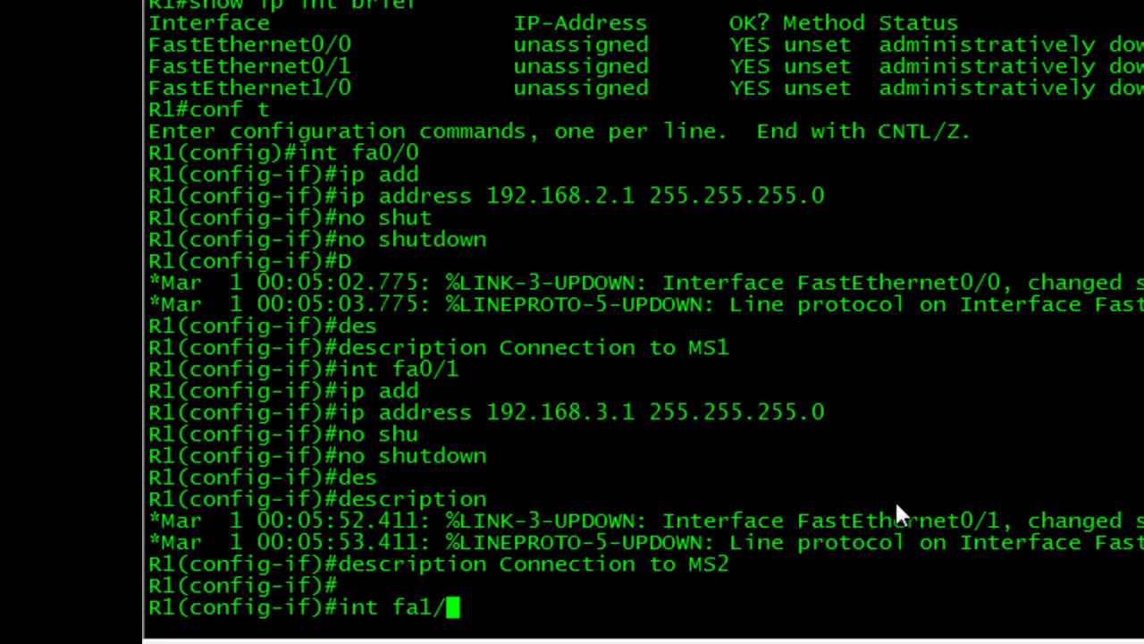
{"action": "type", "text": "0"}
{"action": "key", "text": "Return"}
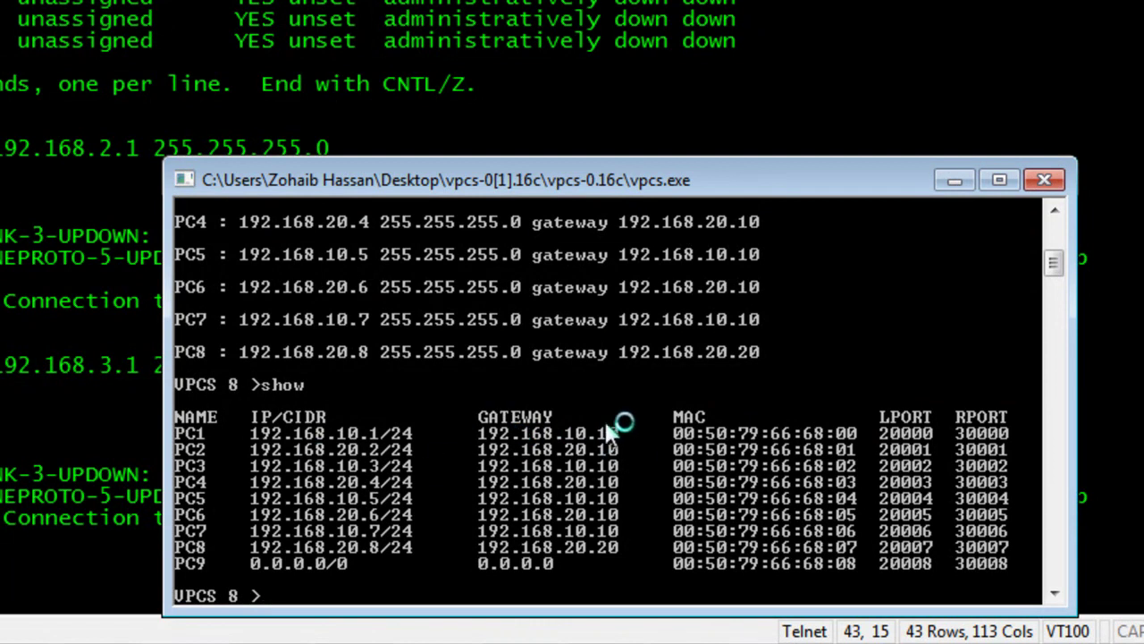
{"action": "left_click", "coordinate": [955, 180]}
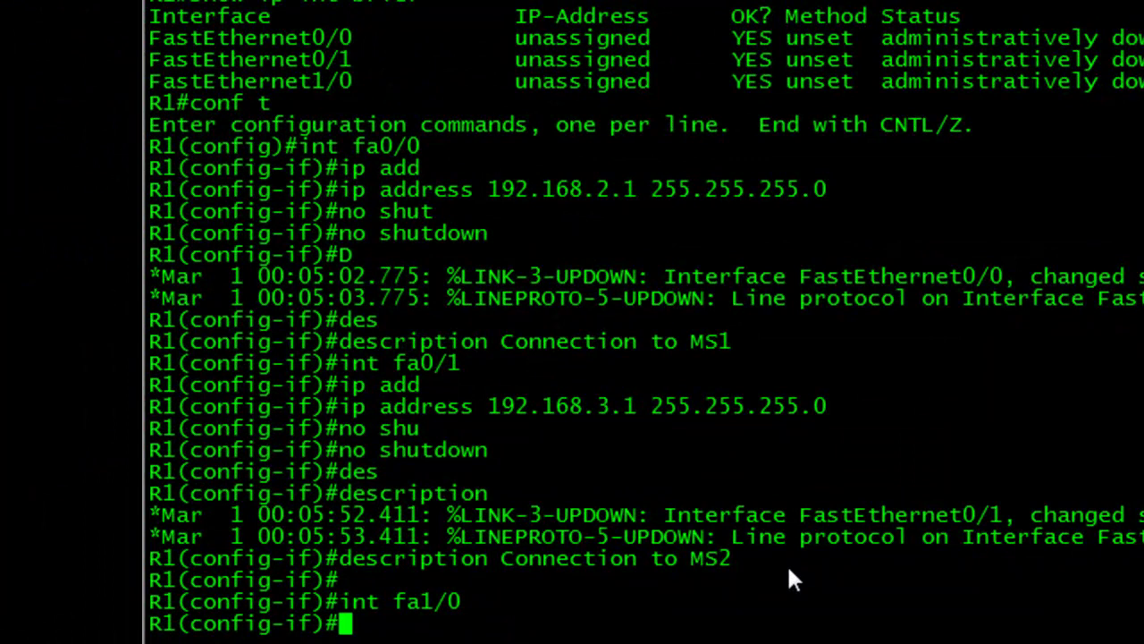
{"action": "type", "text": "19"}
{"action": "key", "text": "BackSpace"}
{"action": "key", "text": "BackSpace"}
Step: Assign 192.168.10.10 255.255.255.0 to FastEthernet1/0 and bring it up with no shutdown
{"action": "type", "text": "ip add"}
{"action": "key", "text": "Tab"}
{"action": "type", "text": "1"}
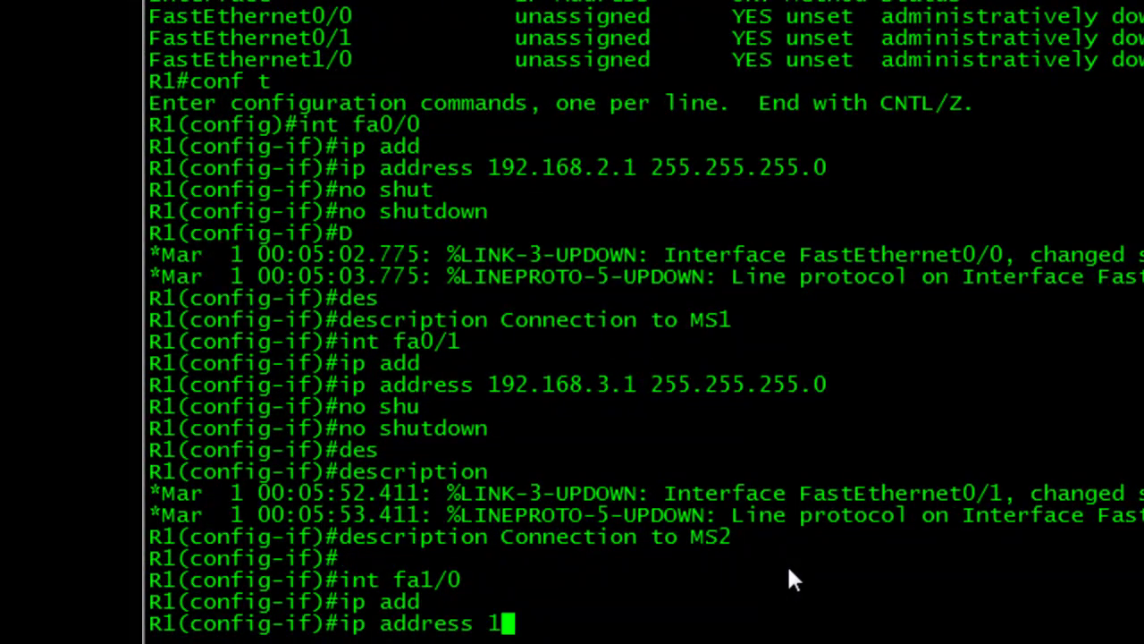
{"action": "type", "text": "92.168."}
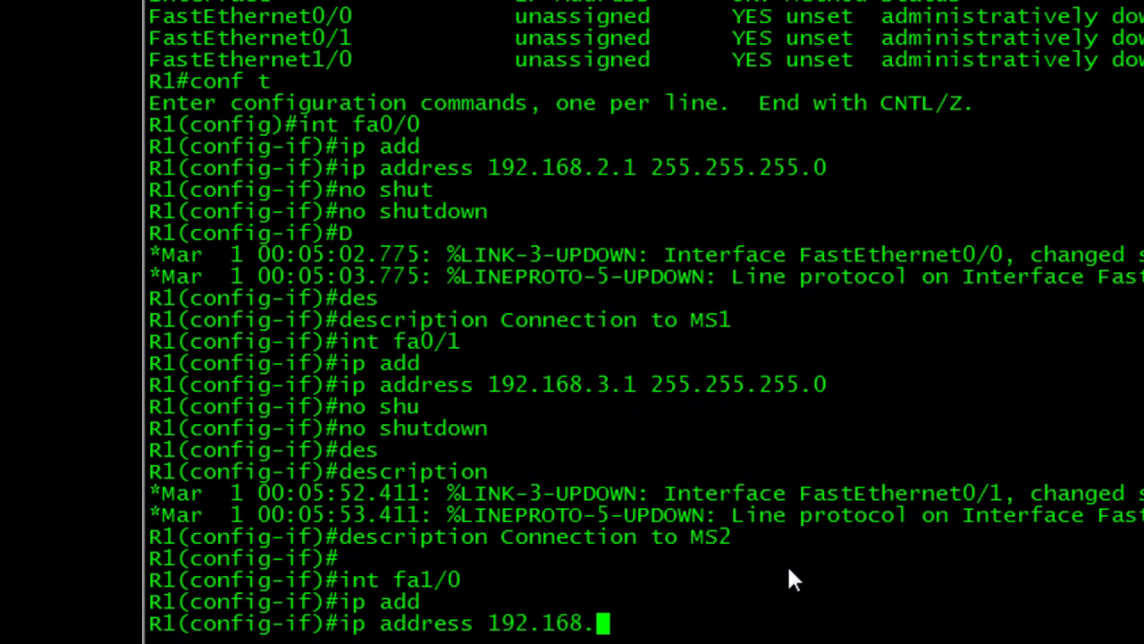
{"action": "type", "text": "10.10"}
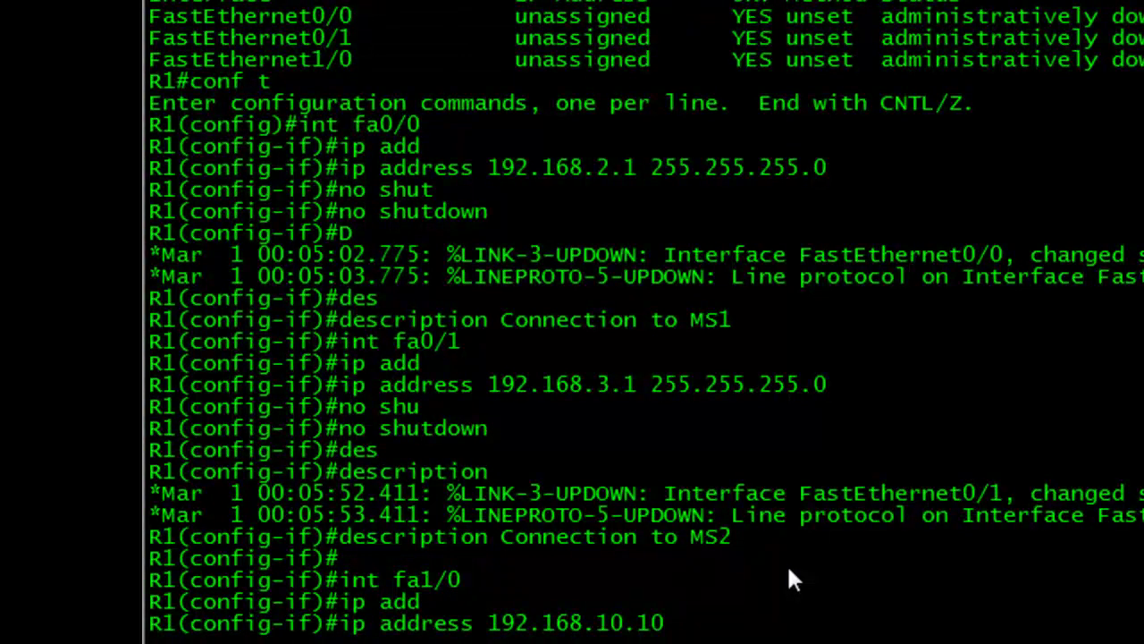
{"action": "type", "text": " 255.255"}
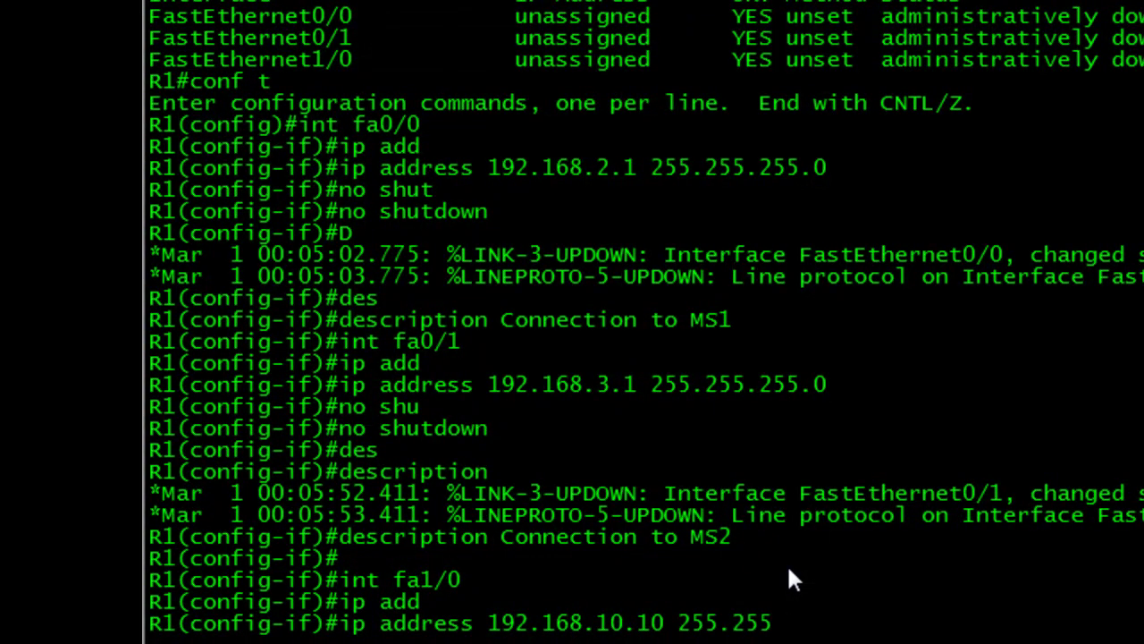
{"action": "type", "text": ".255.0"}
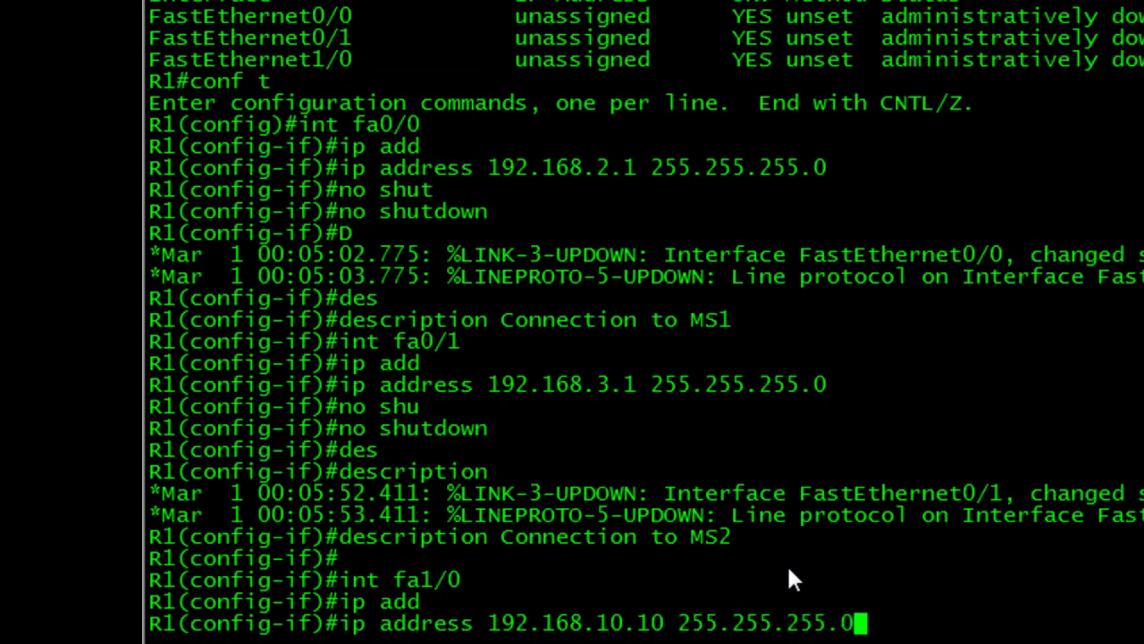
{"action": "key", "text": "Return"}
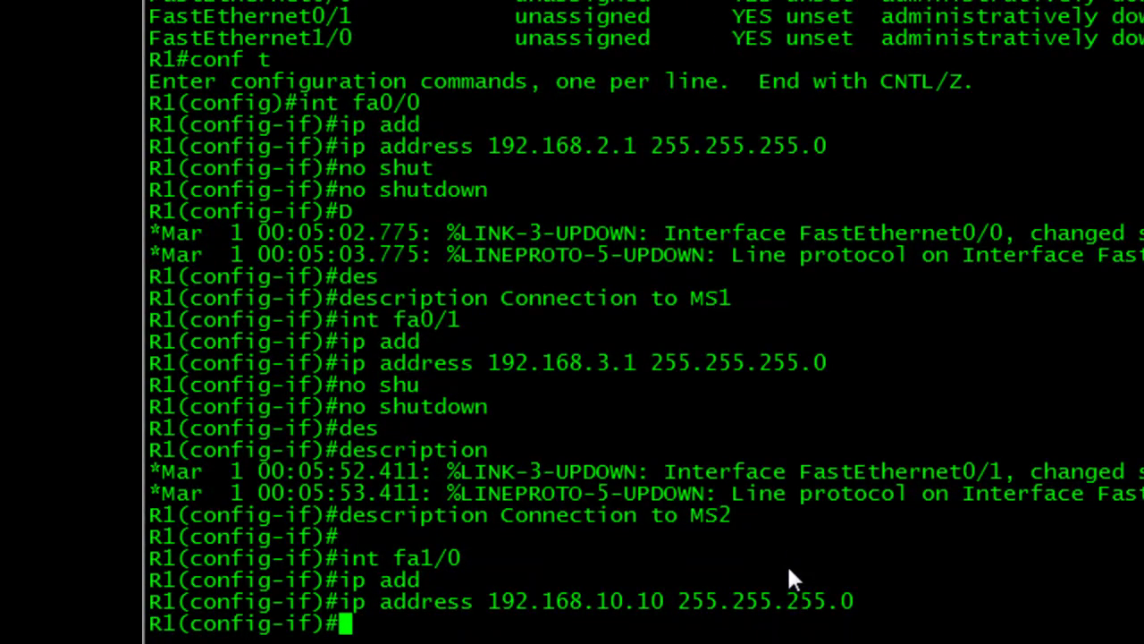
{"action": "type", "text": "no shu"}
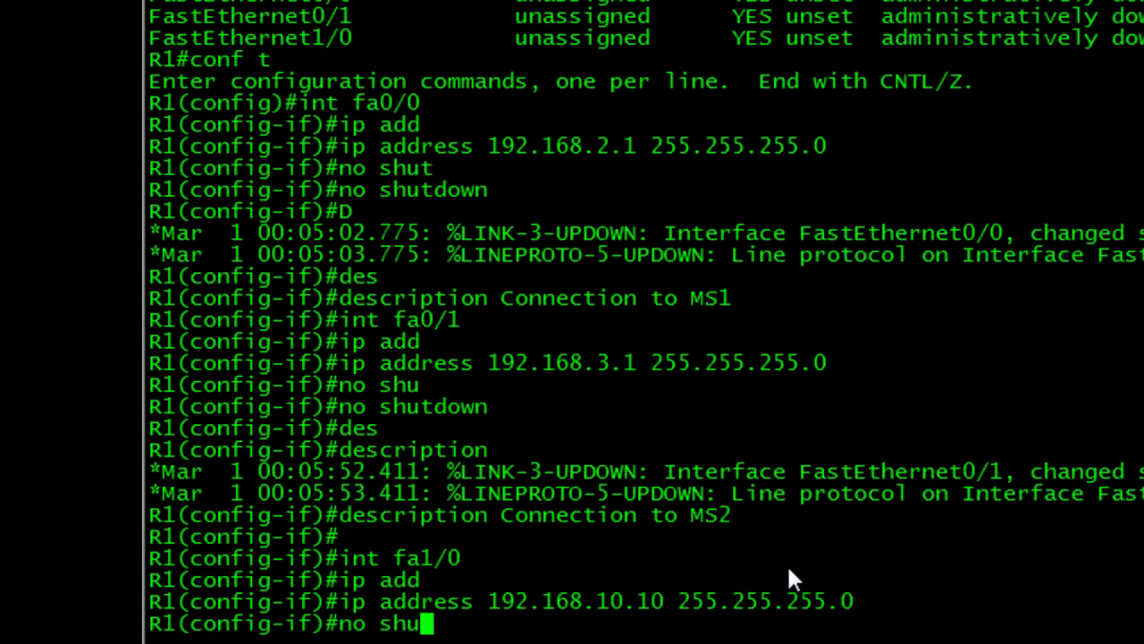
{"action": "key", "text": "Tab"}
{"action": "key", "text": "Return"}
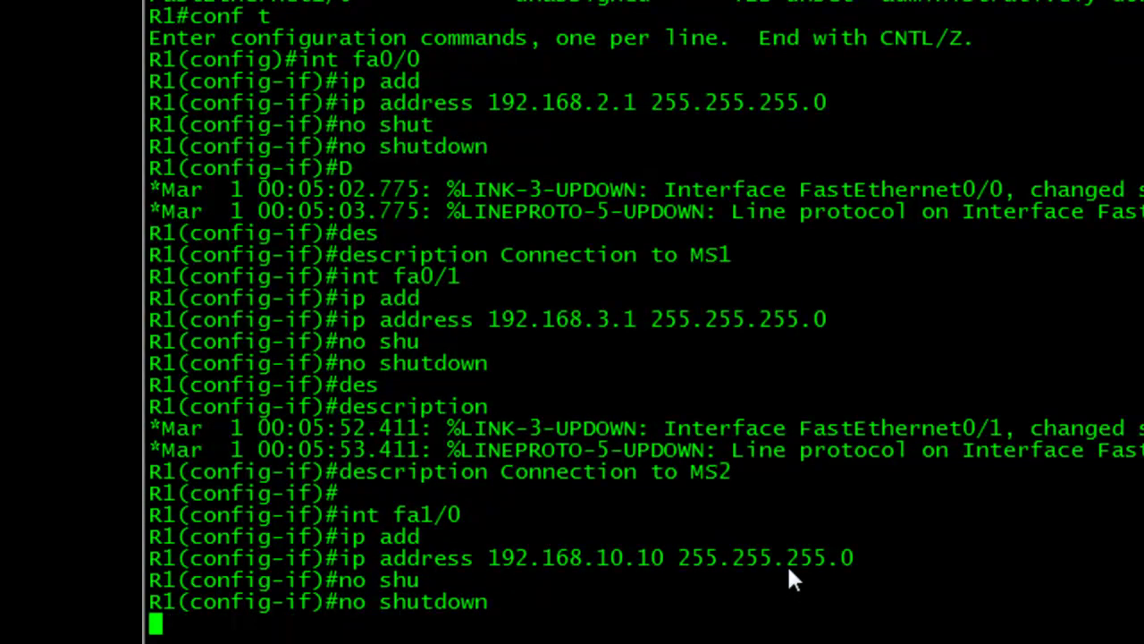
Step: Describe FastEthernet1/0 as 'Connection to VPC1' and exit configuration mode
{"action": "type", "text": "des"}
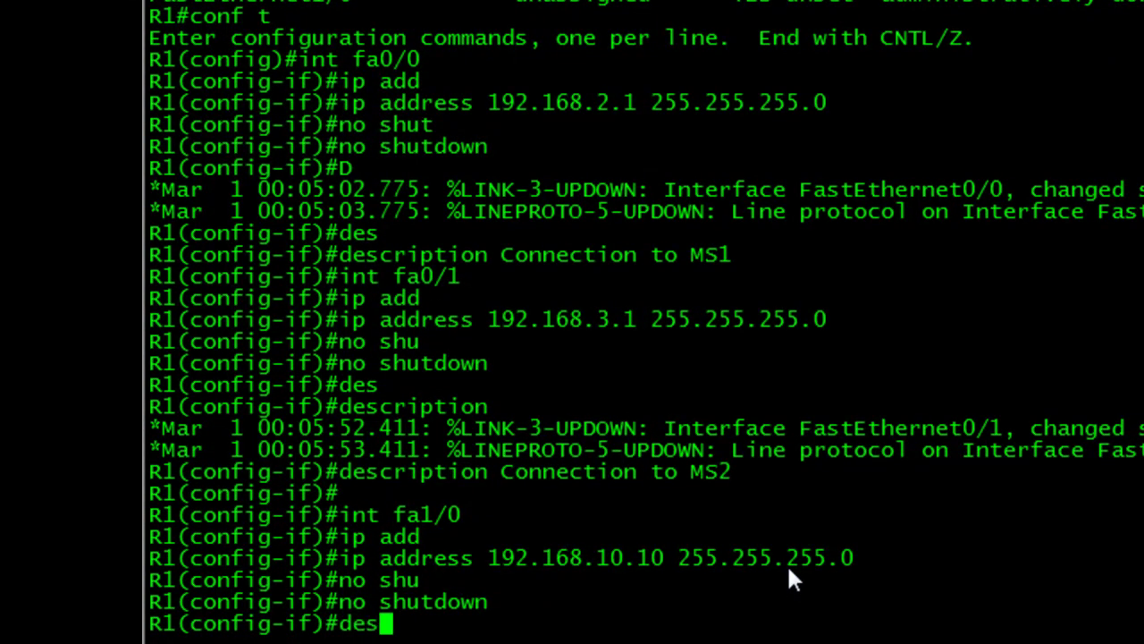
{"action": "key", "text": "Tab"}
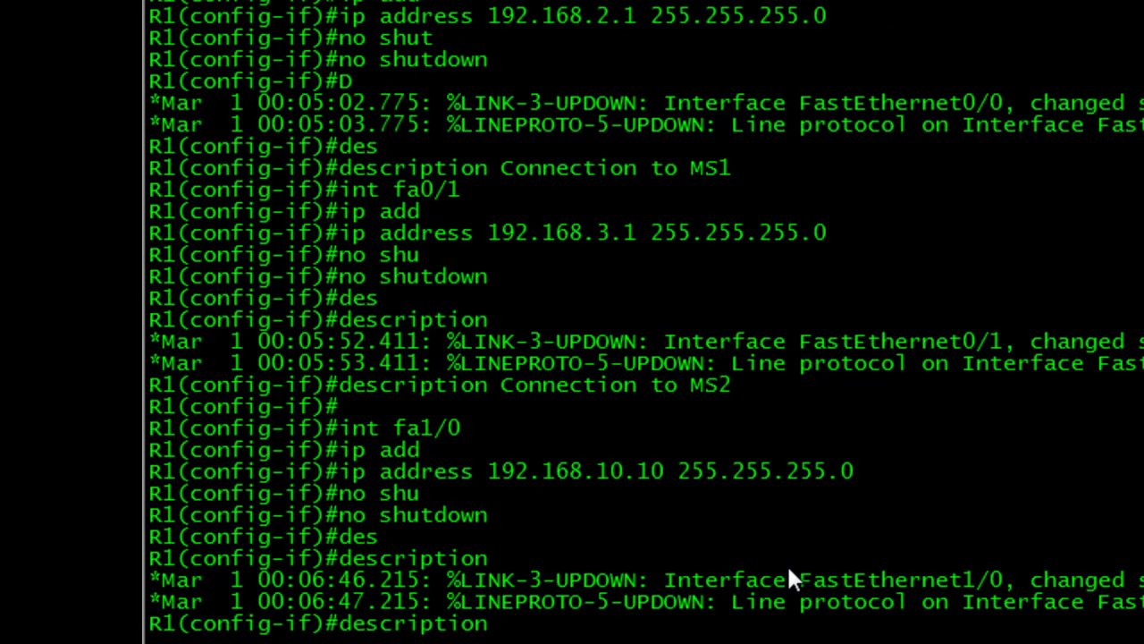
{"action": "type", "text": "C"}
{"action": "type", "text": "onne"}
{"action": "type", "text": "ction "}
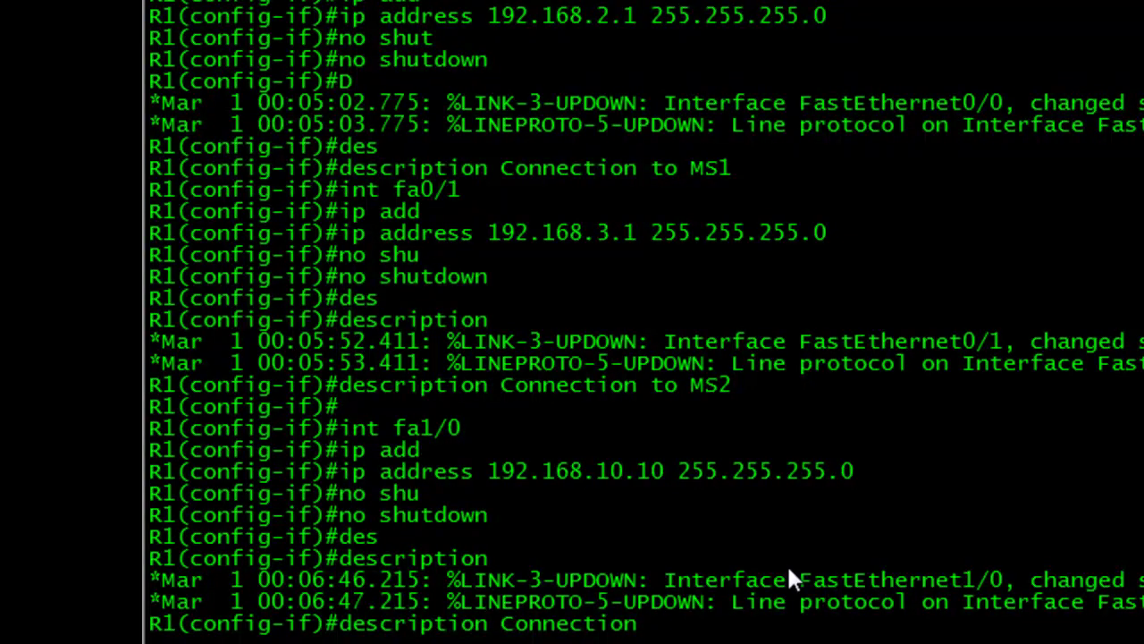
{"action": "type", "text": "to VP"}
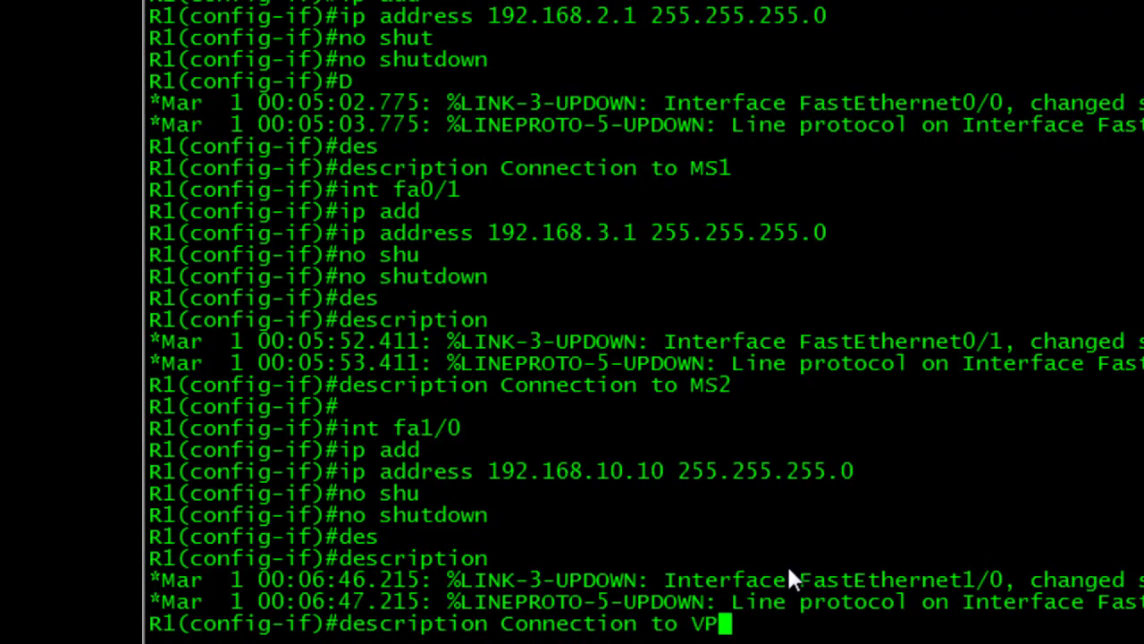
{"action": "type", "text": "C1"}
{"action": "key", "text": "Return"}
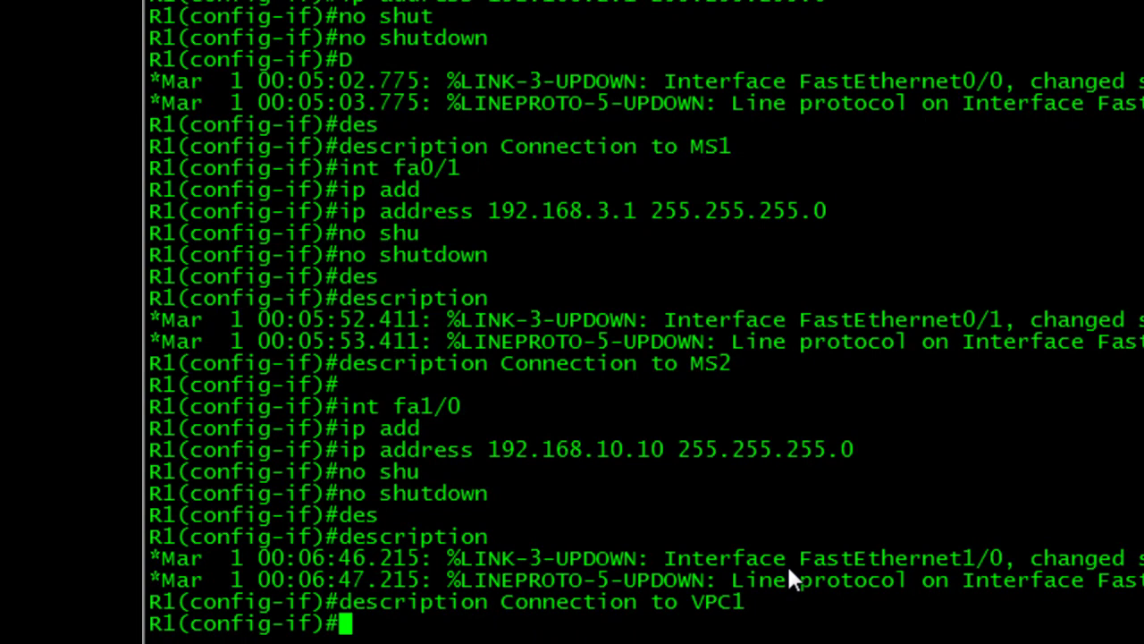
{"action": "key", "text": "ctrl+z"}
{"action": "key", "text": "Return"}
Step: Run show ip interface brief and show ip route on R1 to check the 192.168.2.0, 3.0 and 10.0 networks
{"action": "type", "text": "sh"}
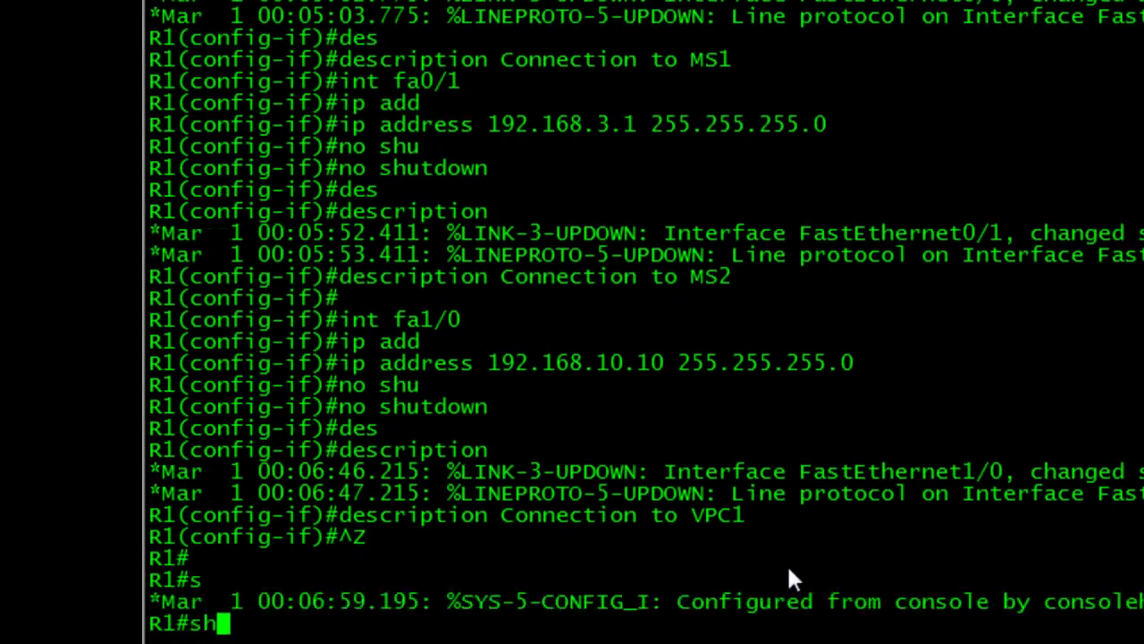
{"action": "type", "text": "ow ip in"}
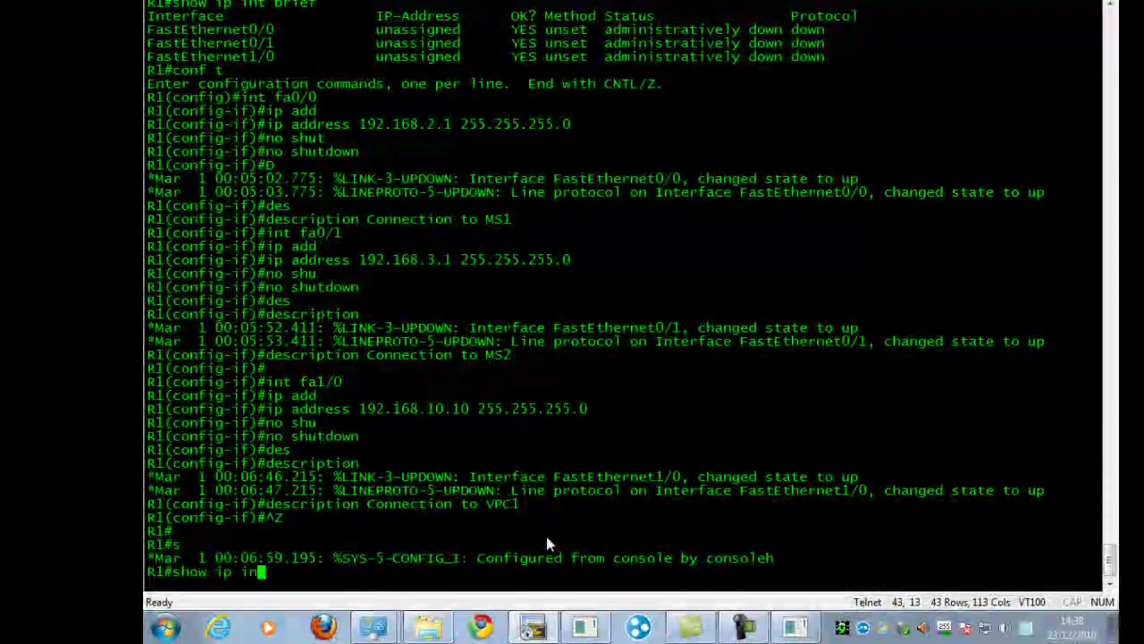
{"action": "type", "text": "e"}
{"action": "key", "text": "Tab"}
{"action": "key", "text": "Return"}
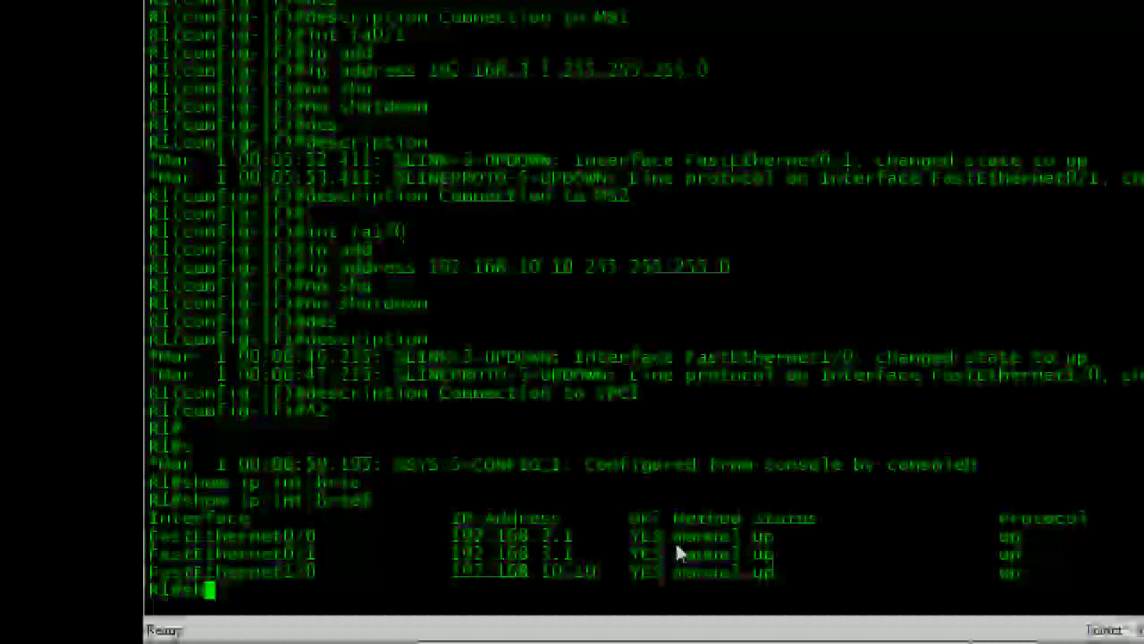
{"action": "type", "text": "show ip "}
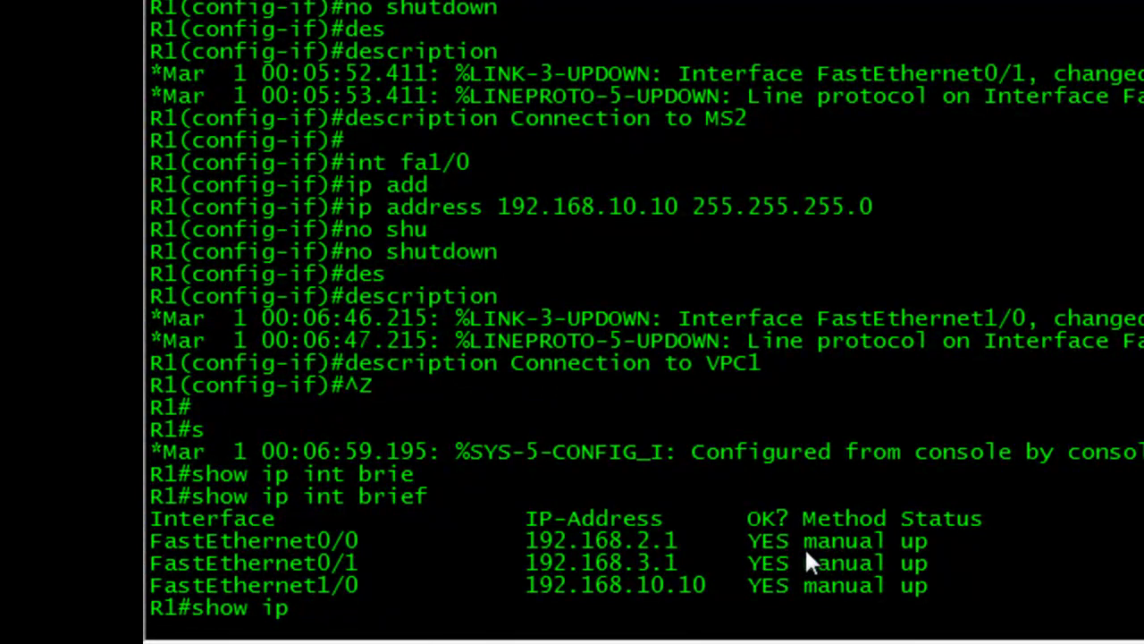
{"action": "type", "text": "rou"}
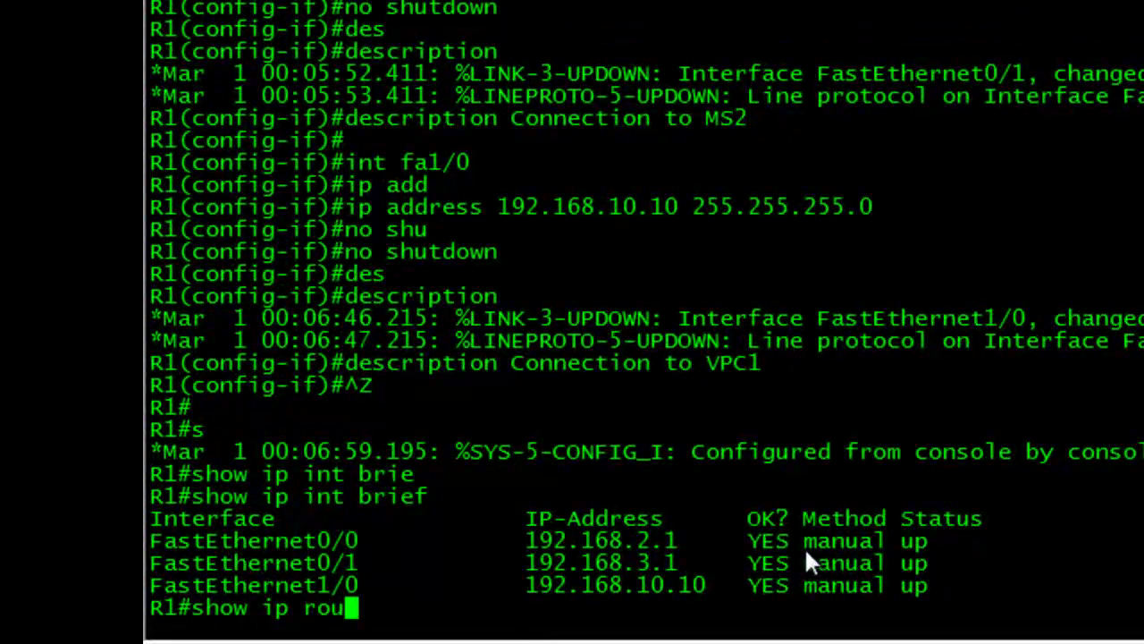
{"action": "type", "text": "te"}
{"action": "key", "text": "Return"}
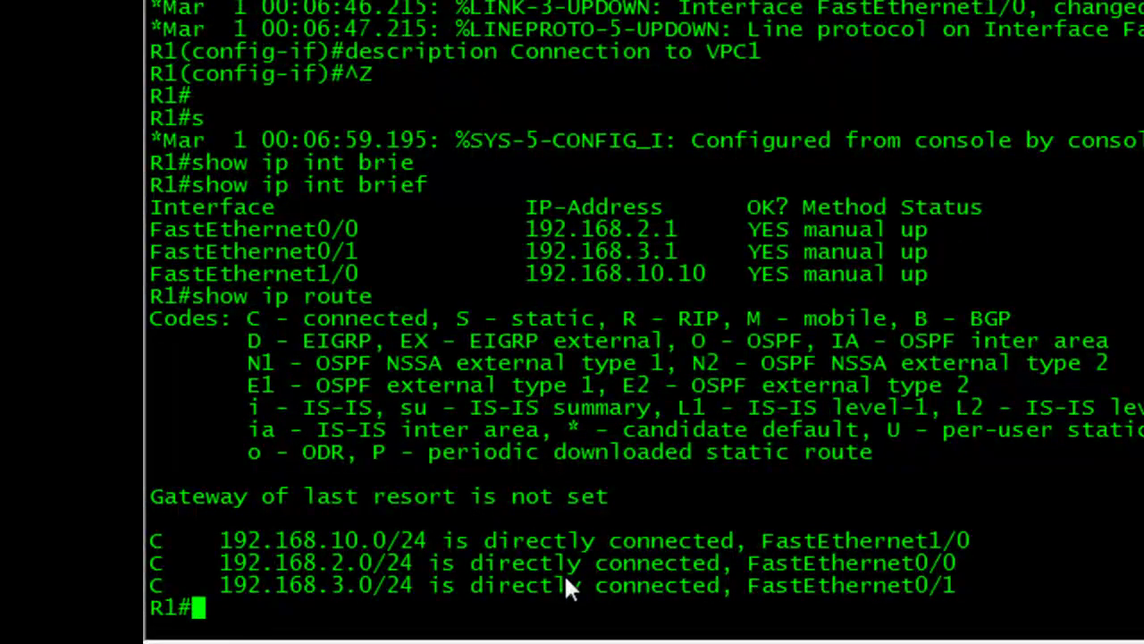
Step: Ping 192.168.2.2, 192.168.3.2 and 192.168.10.10 from R1 and confirm full success
{"action": "type", "text": "ping 1"}
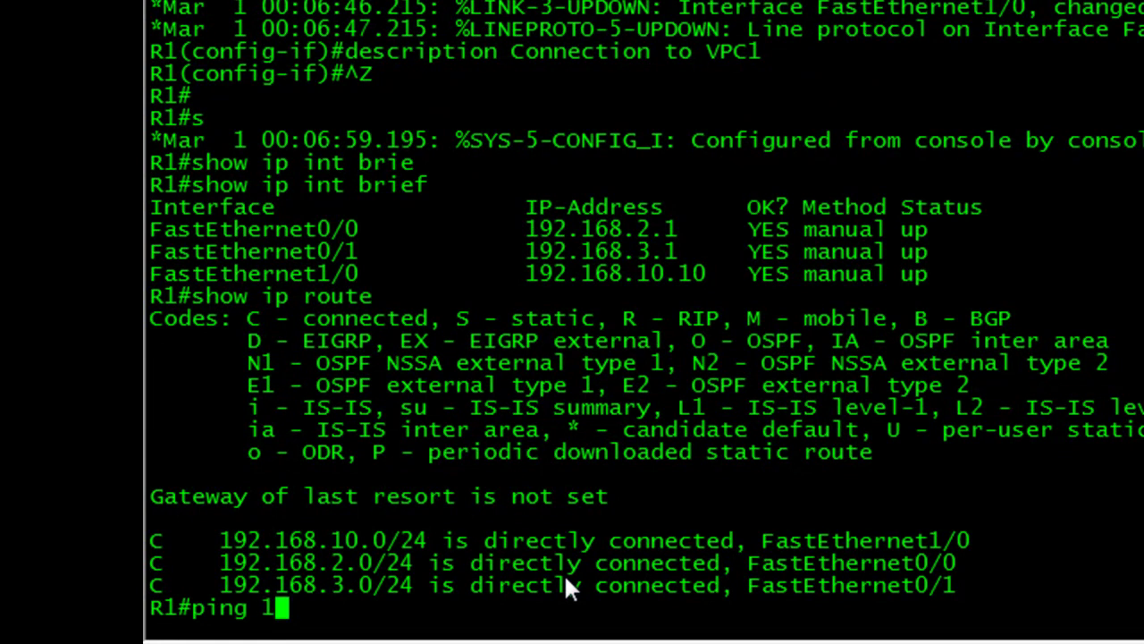
{"action": "type", "text": "92.168"}
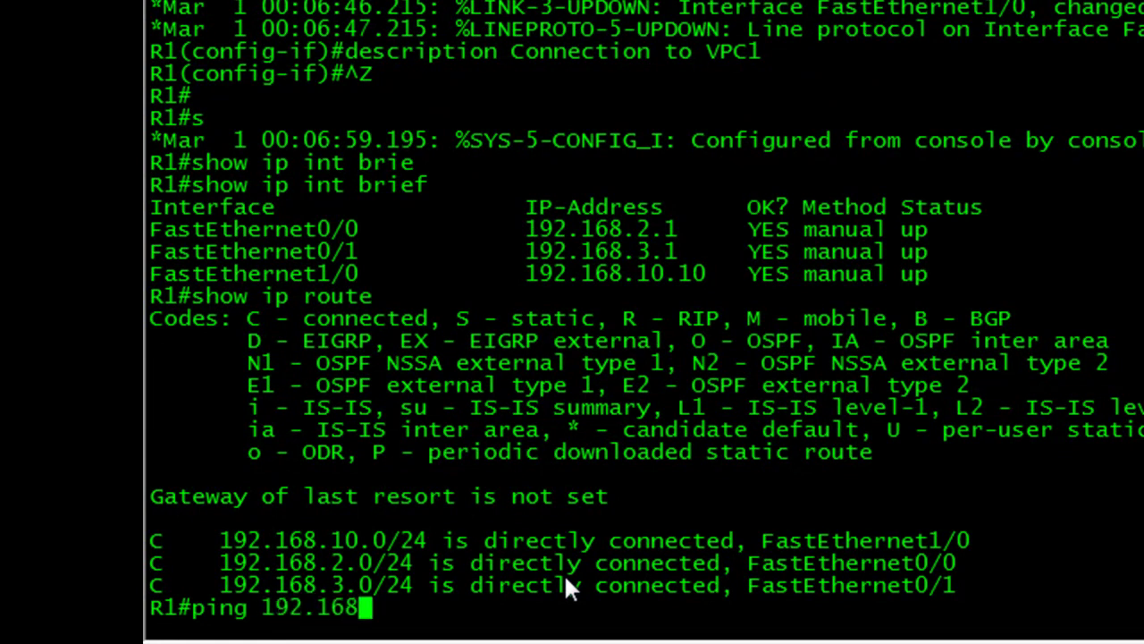
{"action": "type", "text": "."}
{"action": "type", "text": "2.2"}
{"action": "key", "text": "Return"}
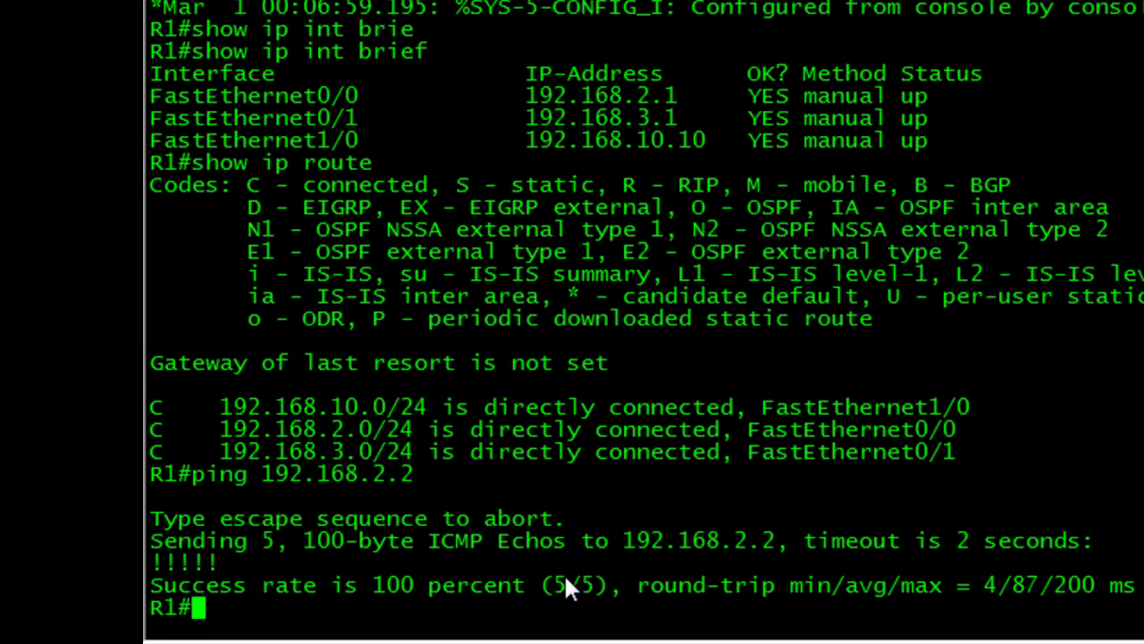
{"action": "key", "text": "Up"}
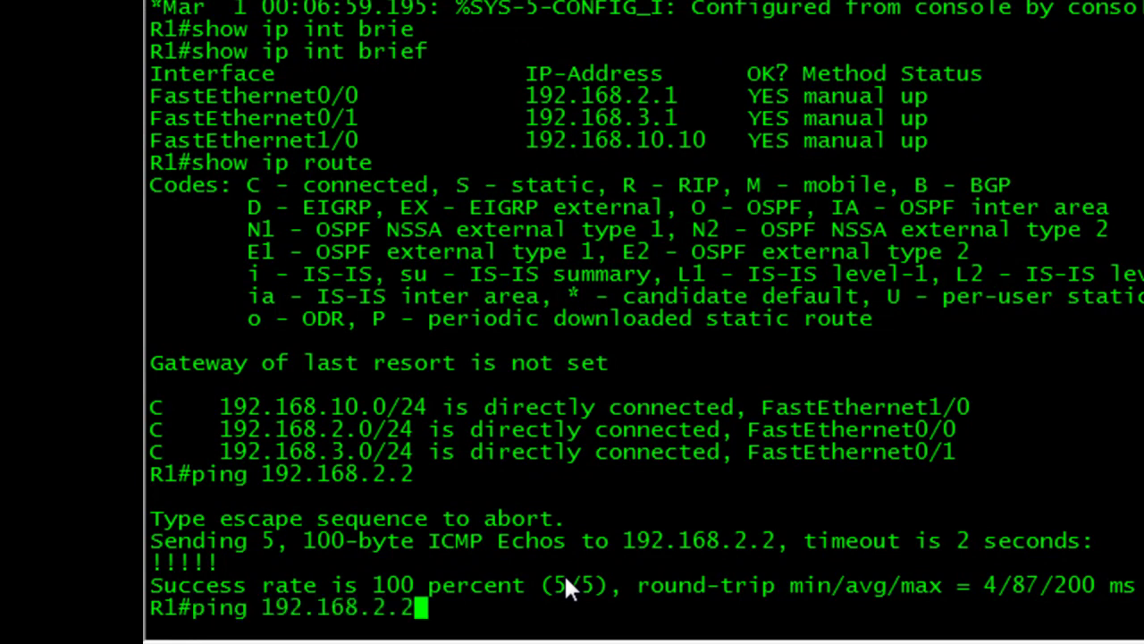
{"action": "key", "text": "BackSpace"}
{"action": "key", "text": "BackSpace"}
{"action": "key", "text": "BackSpace"}
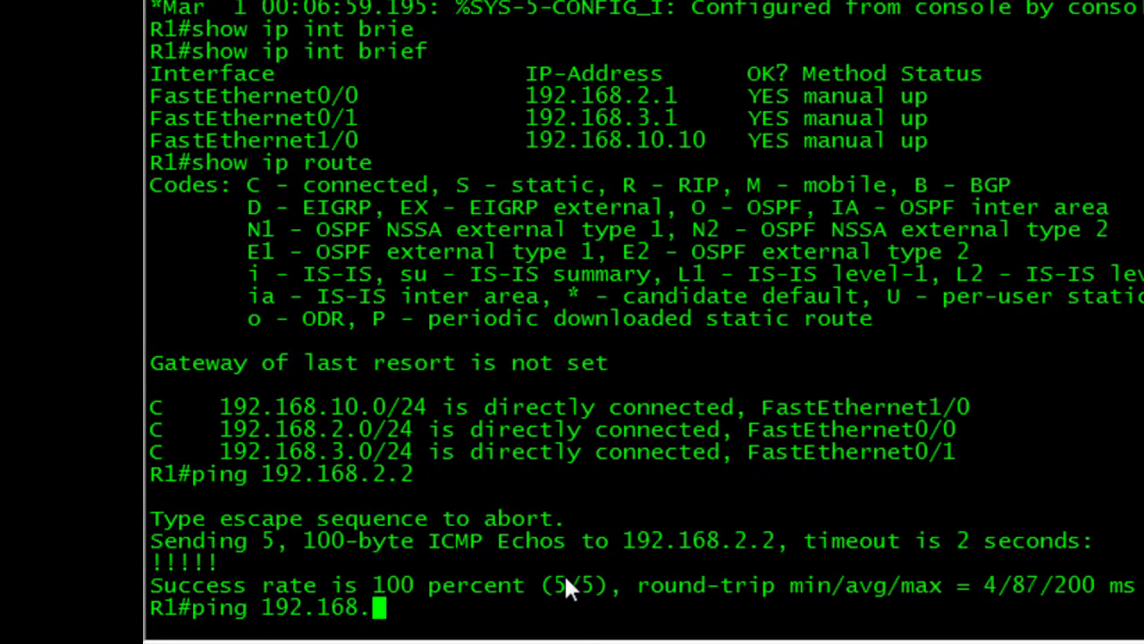
{"action": "type", "text": "3.2"}
{"action": "key", "text": "Return"}
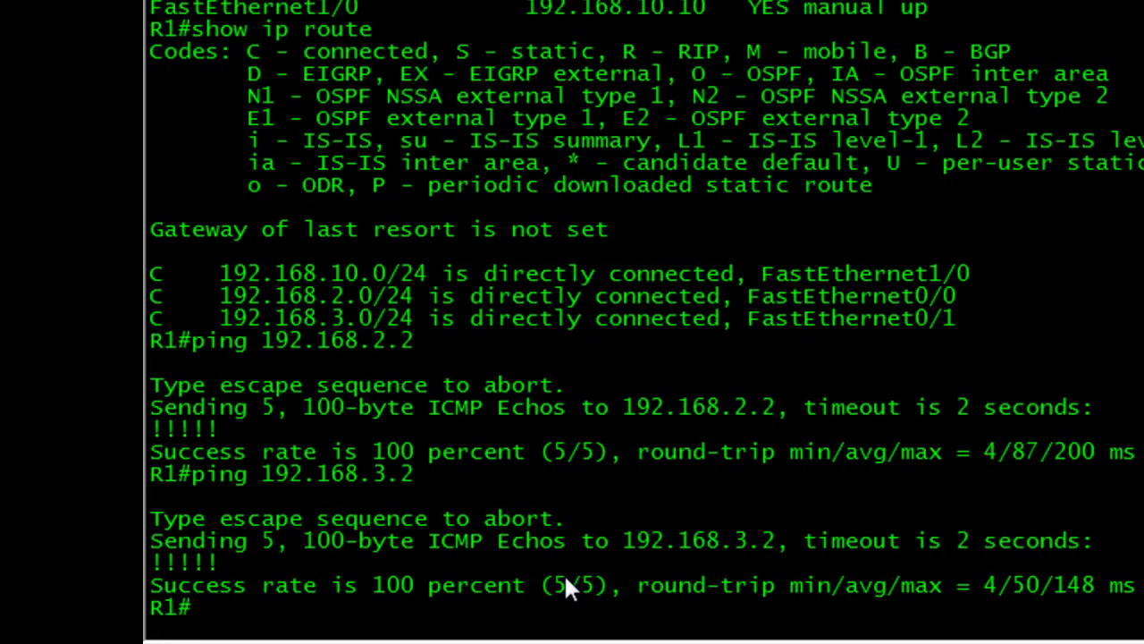
{"action": "key", "text": "Up"}
{"action": "key", "text": "BackSpace"}
{"action": "key", "text": "BackSpace"}
{"action": "key", "text": "BackSpace"}
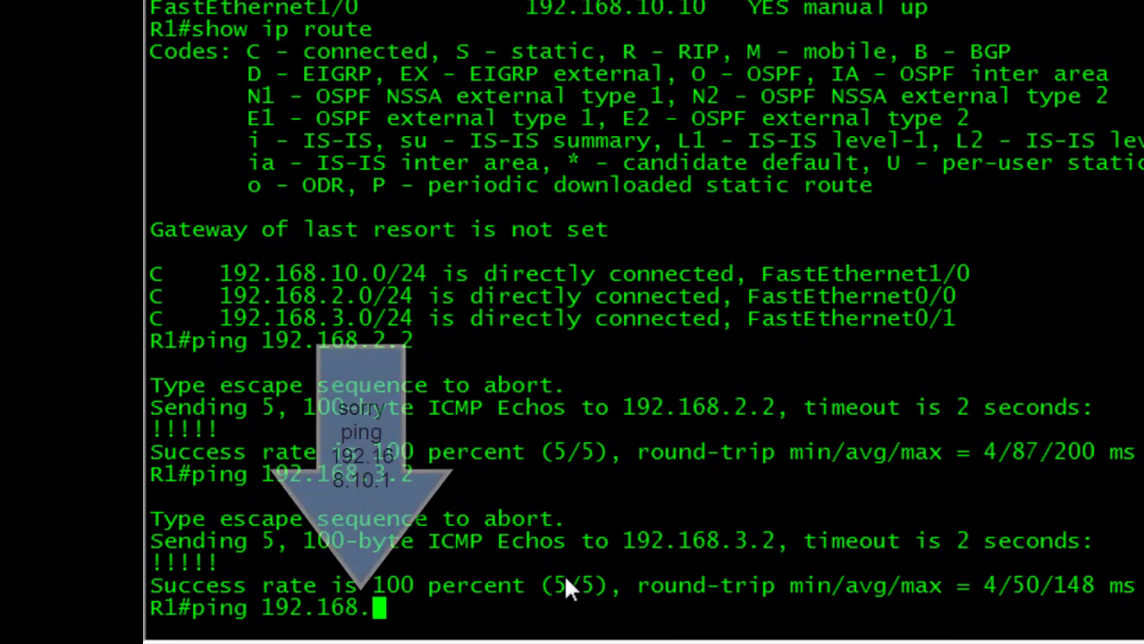
{"action": "type", "text": "1"}
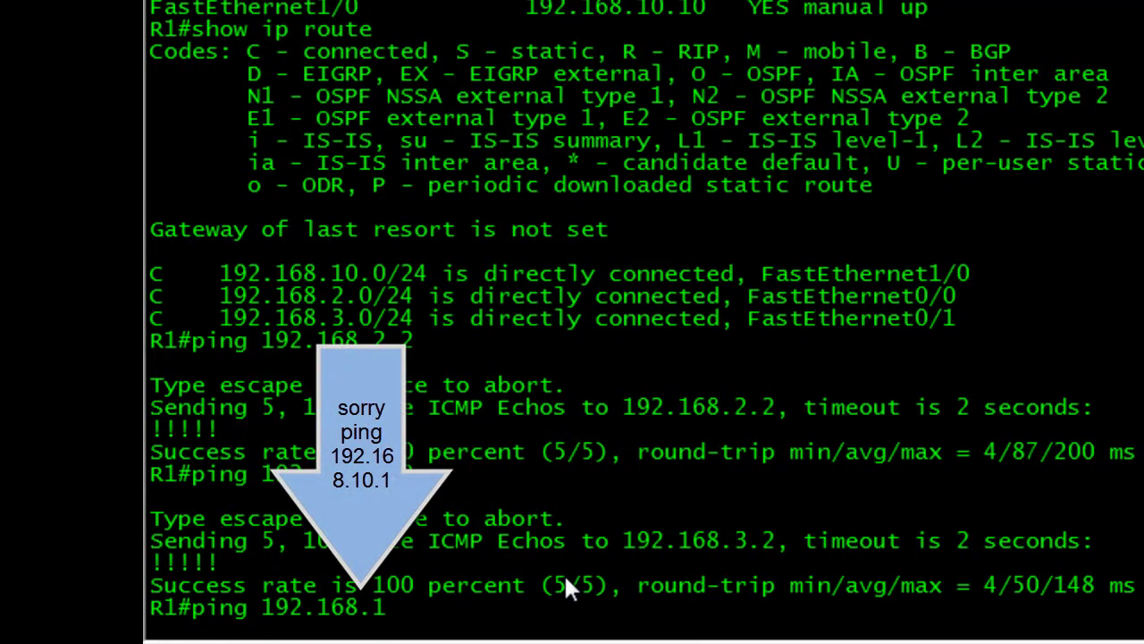
{"action": "type", "text": "0"}
{"action": "type", "text": ".10"}
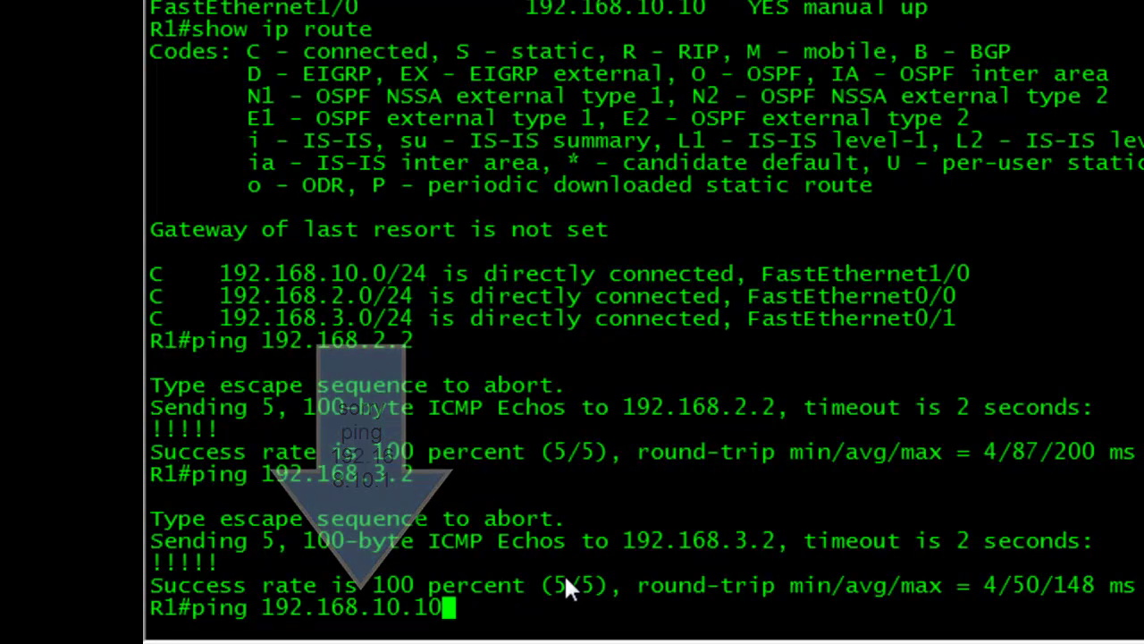
{"action": "key", "text": "Return"}
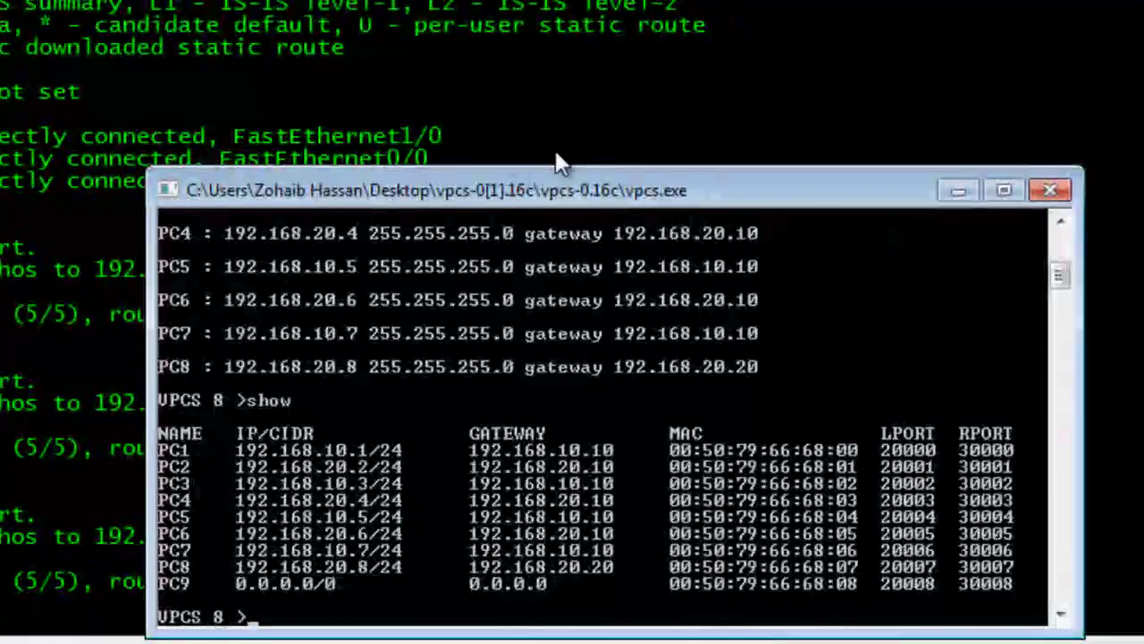
Step: Switch the VPCS console to PC1 and ping the router at 192.168.10.10
{"action": "left_click_drag", "start_coordinate": [551, 190], "coordinate": [513, 177]}
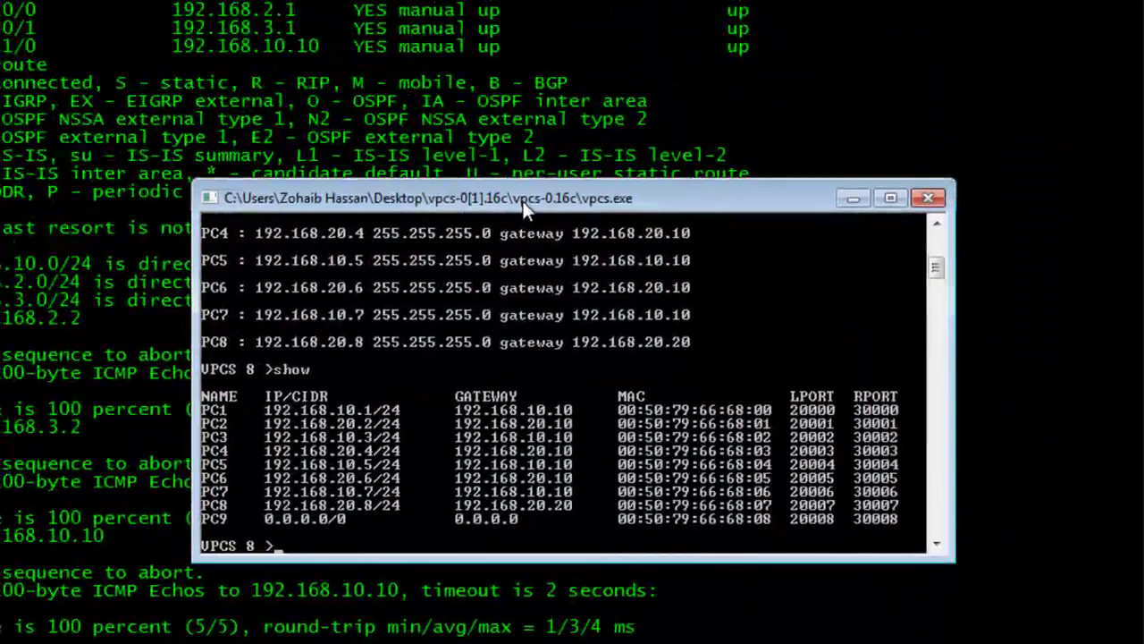
{"action": "type", "text": "1"}
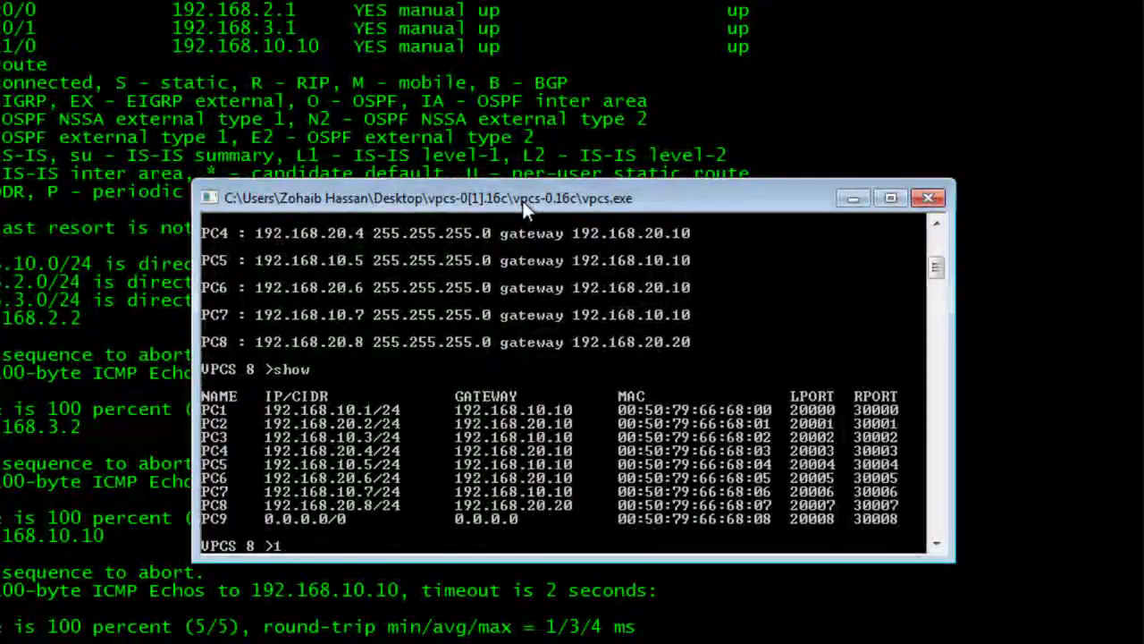
{"action": "key", "text": "Return"}
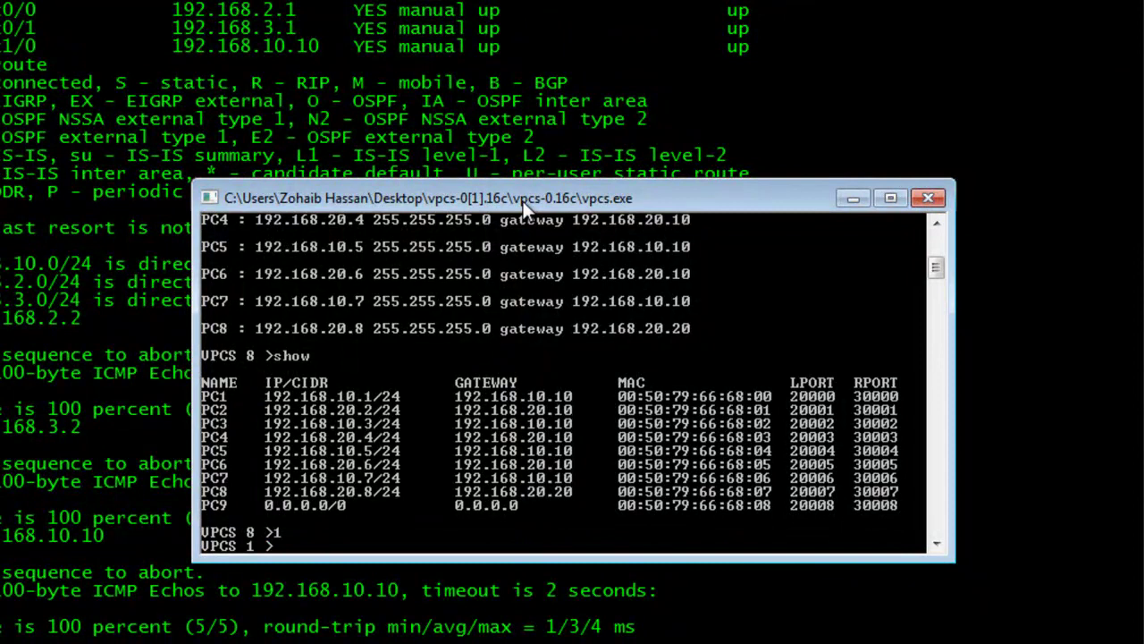
{"action": "type", "text": "ping "}
{"action": "type", "text": "192."}
{"action": "type", "text": "168.10."}
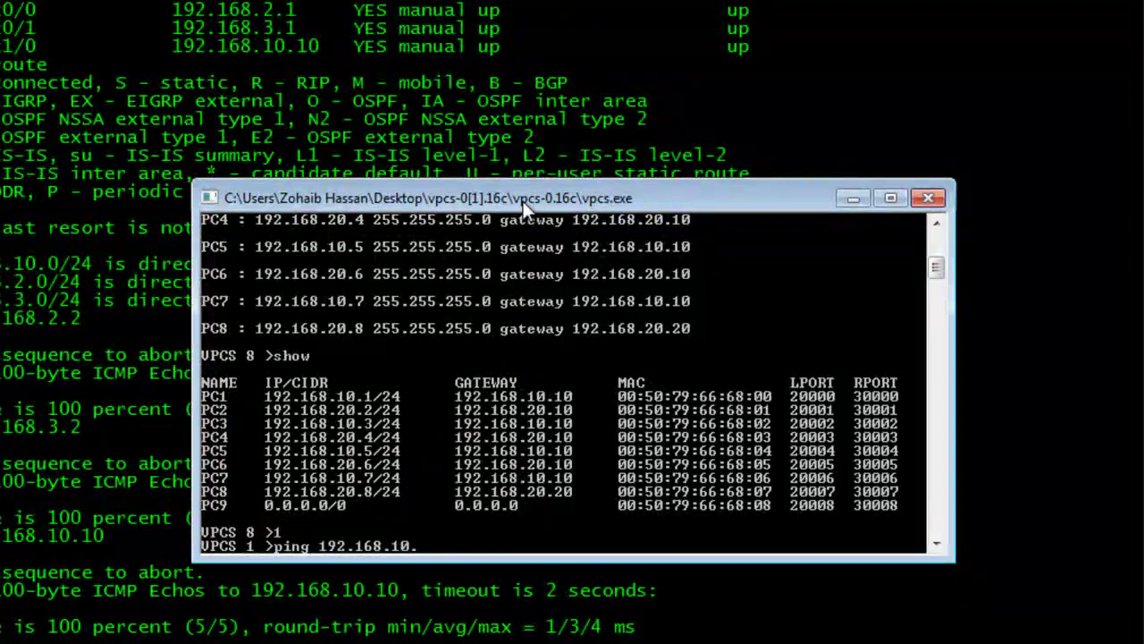
{"action": "type", "text": "10"}
{"action": "key", "text": "Return"}
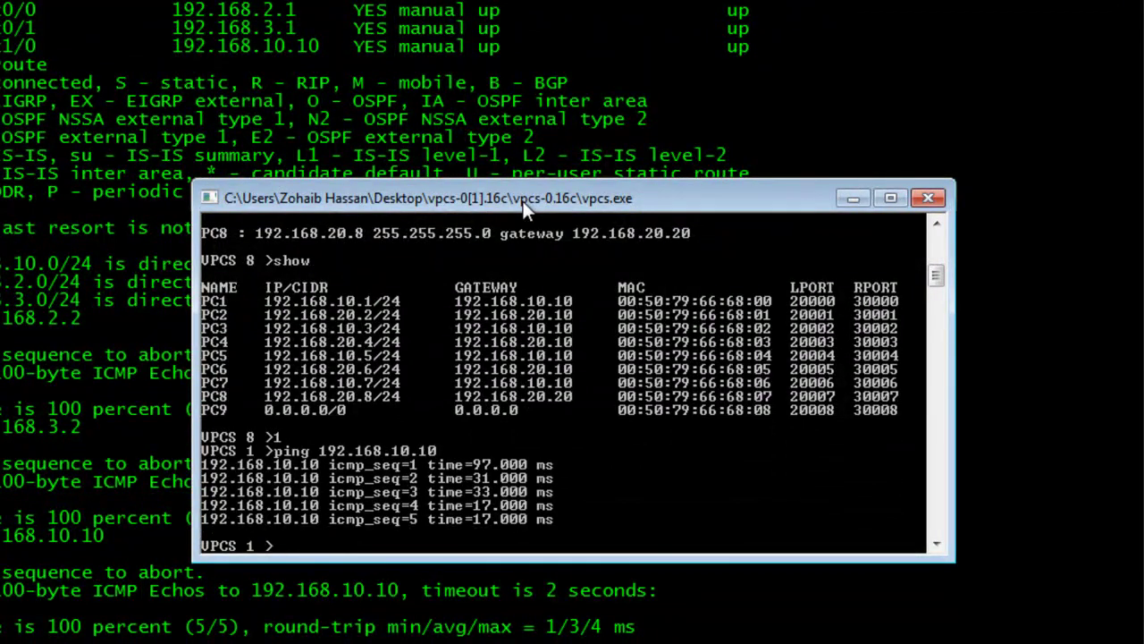
Step: From PC1, ping 192.168.2.2, which times out all five times
{"action": "key", "text": "Up"}
{"action": "key", "text": "BackSpace"}
{"action": "key", "text": "BackSpace"}
{"action": "key", "text": "BackSpace"}
{"action": "key", "text": "BackSpace"}
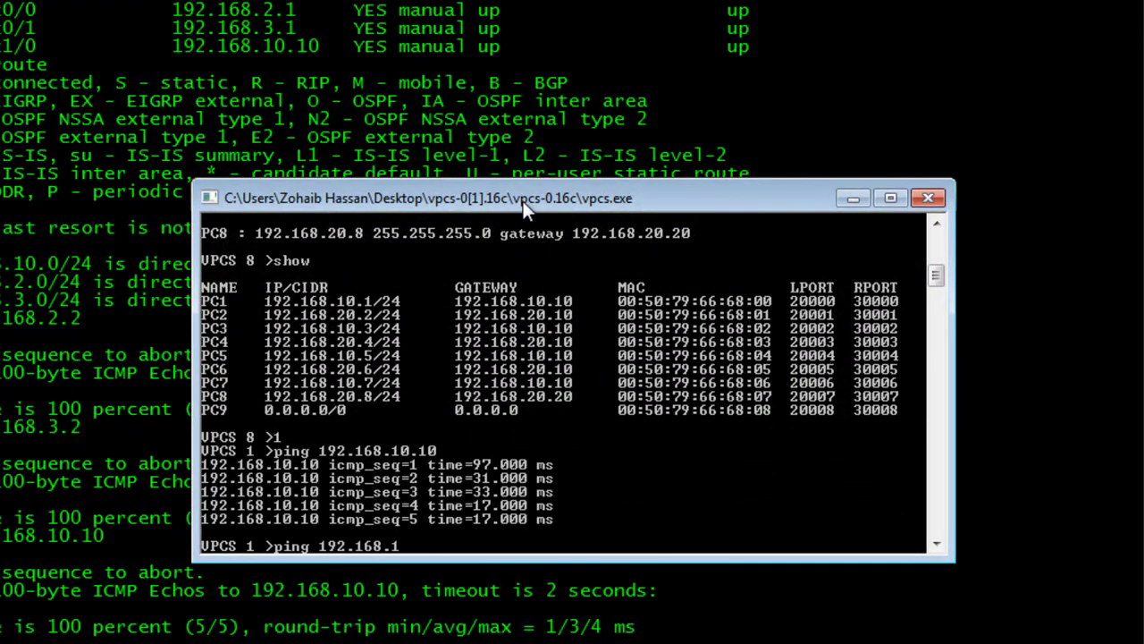
{"action": "key", "text": "BackSpace"}
{"action": "type", "text": "2.2"}
{"action": "key", "text": "Return"}
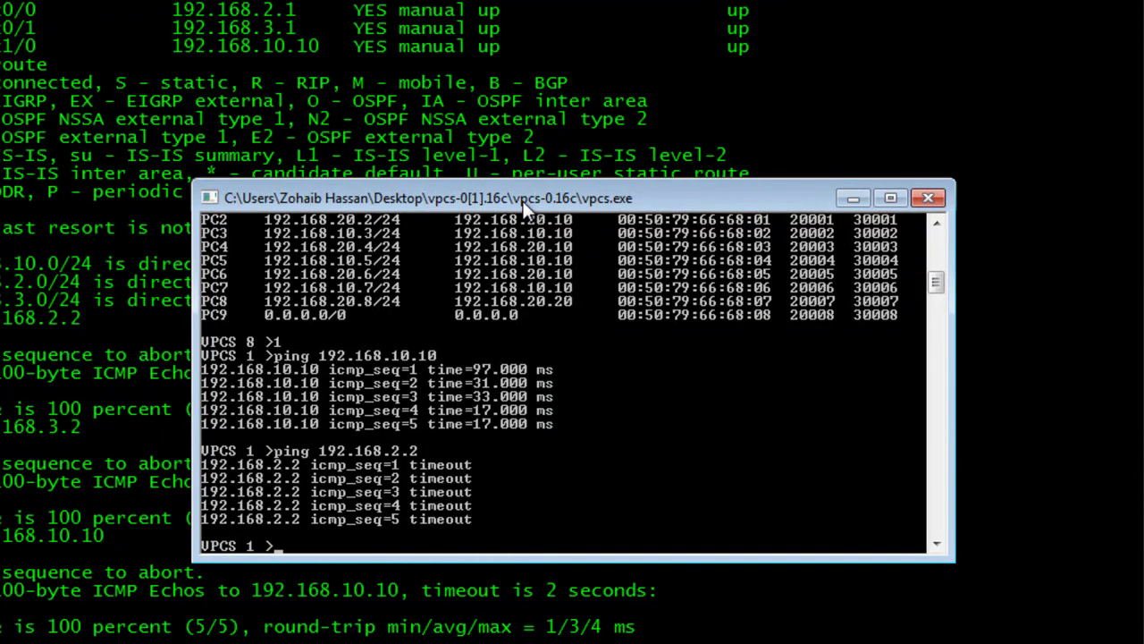
{"action": "key", "text": "super"}
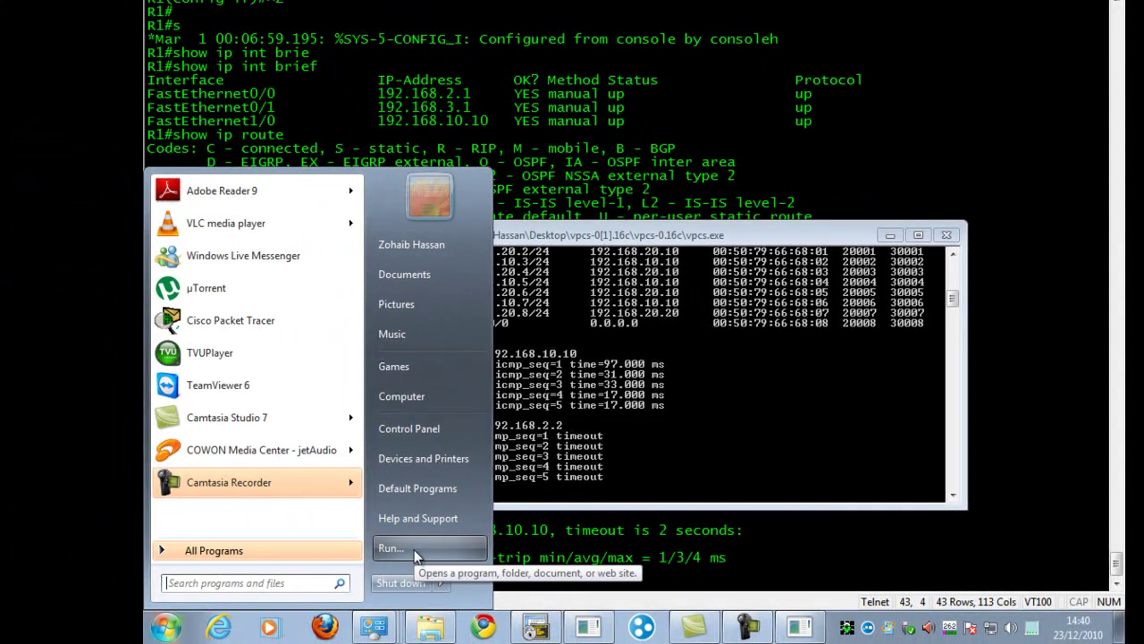
Step: Launch a command prompt on the Windows host and run route print
{"action": "left_click", "coordinate": [397, 550]}
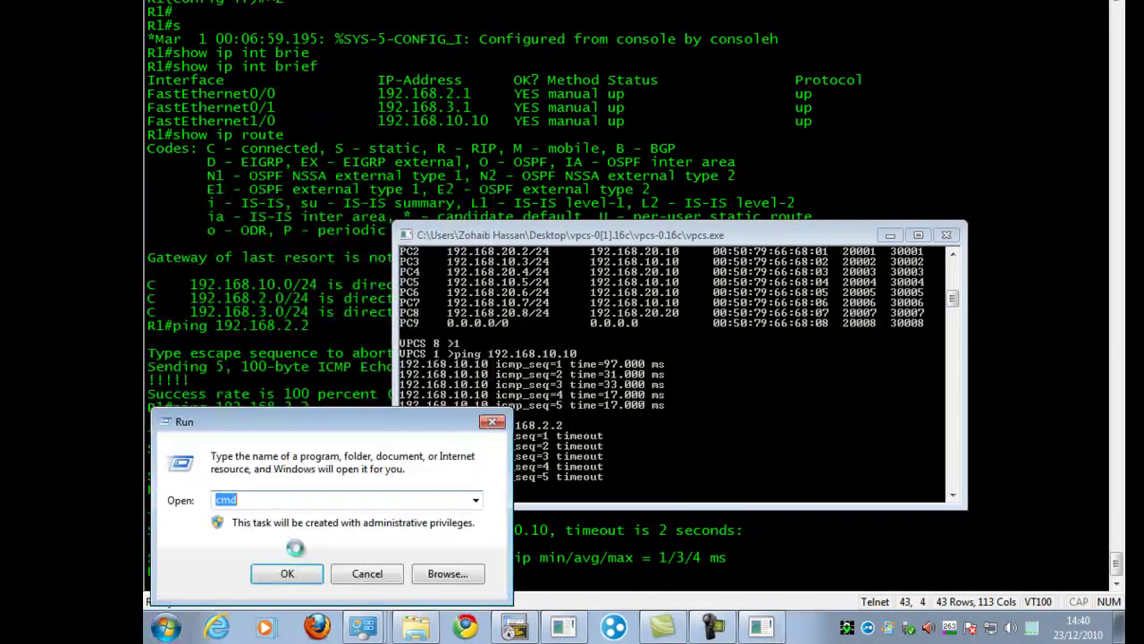
{"action": "key", "text": "Return"}
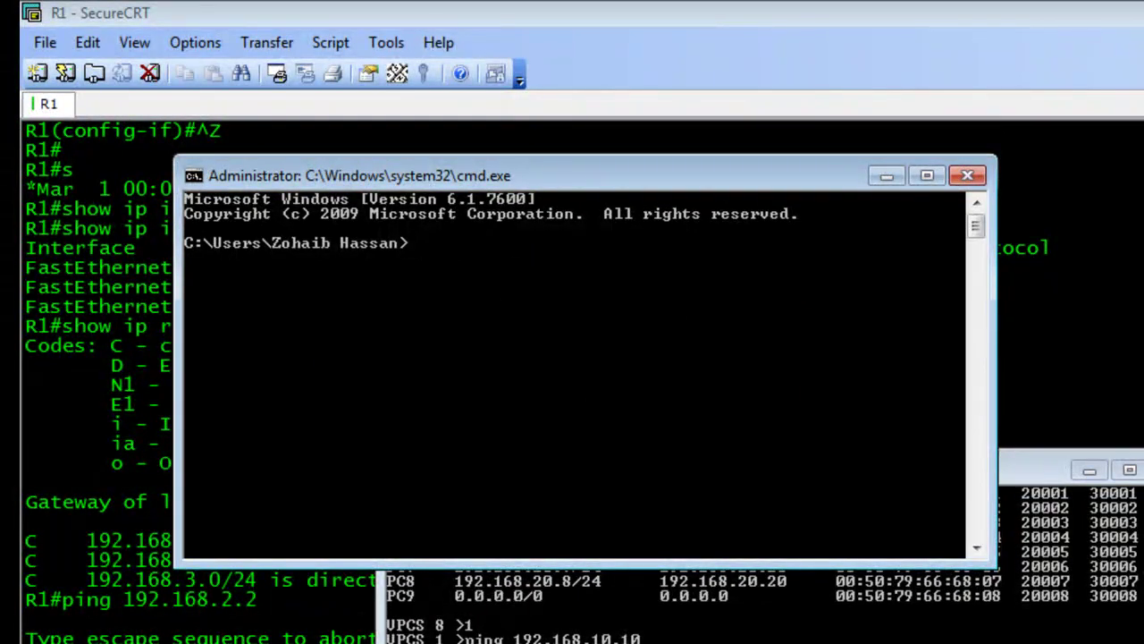
{"action": "type", "text": "rout"}
{"action": "type", "text": "e print"}
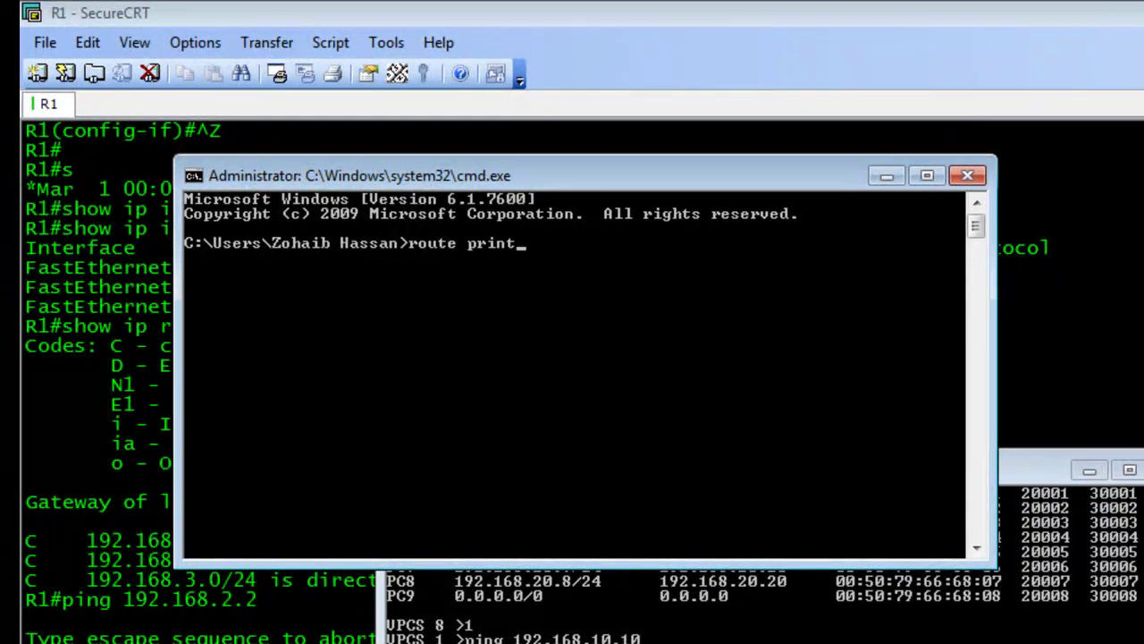
{"action": "key", "text": "Return"}
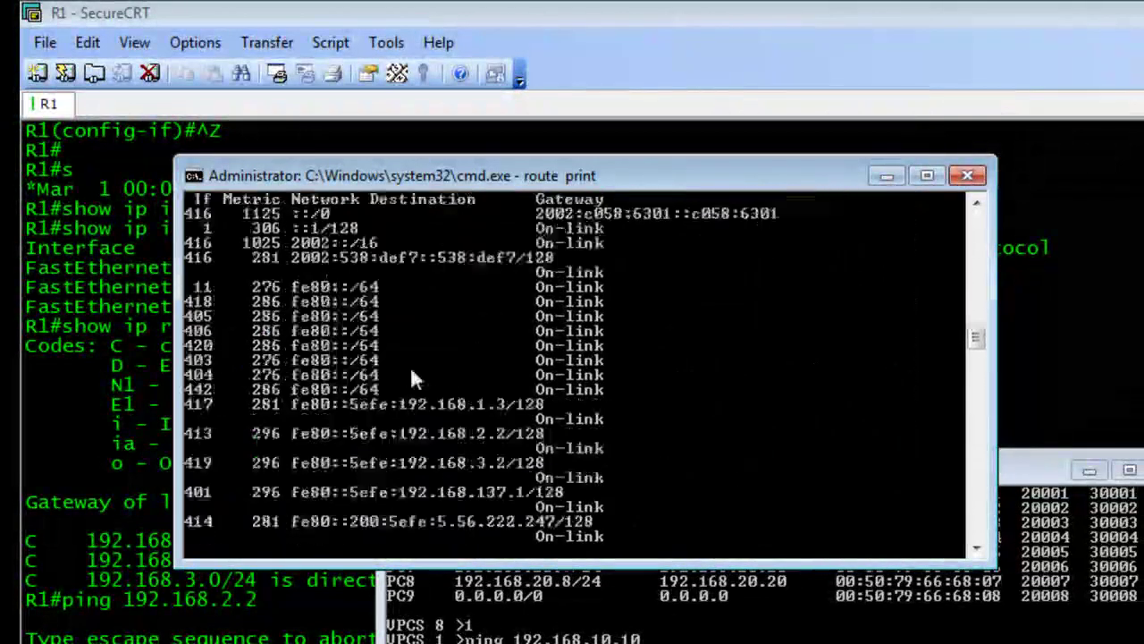
Step: Highlight the 192.168.2.0 and 192.168.2.2 rows in the IPv4 route table using Mark
{"action": "scroll", "coordinate": [410, 367], "scroll_direction": "up", "scroll_amount": 10}
{"action": "scroll", "coordinate": [410, 367], "scroll_direction": "up", "scroll_amount": 5}
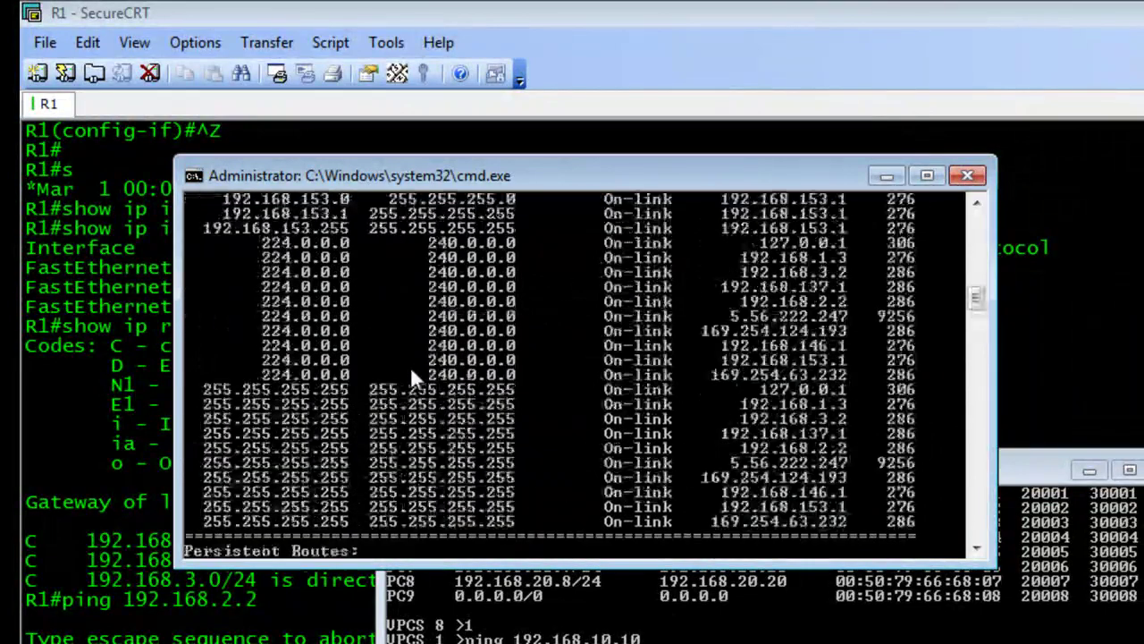
{"action": "scroll", "coordinate": [410, 367], "scroll_direction": "up", "scroll_amount": 5}
{"action": "scroll", "coordinate": [410, 366], "scroll_direction": "up", "scroll_amount": 5}
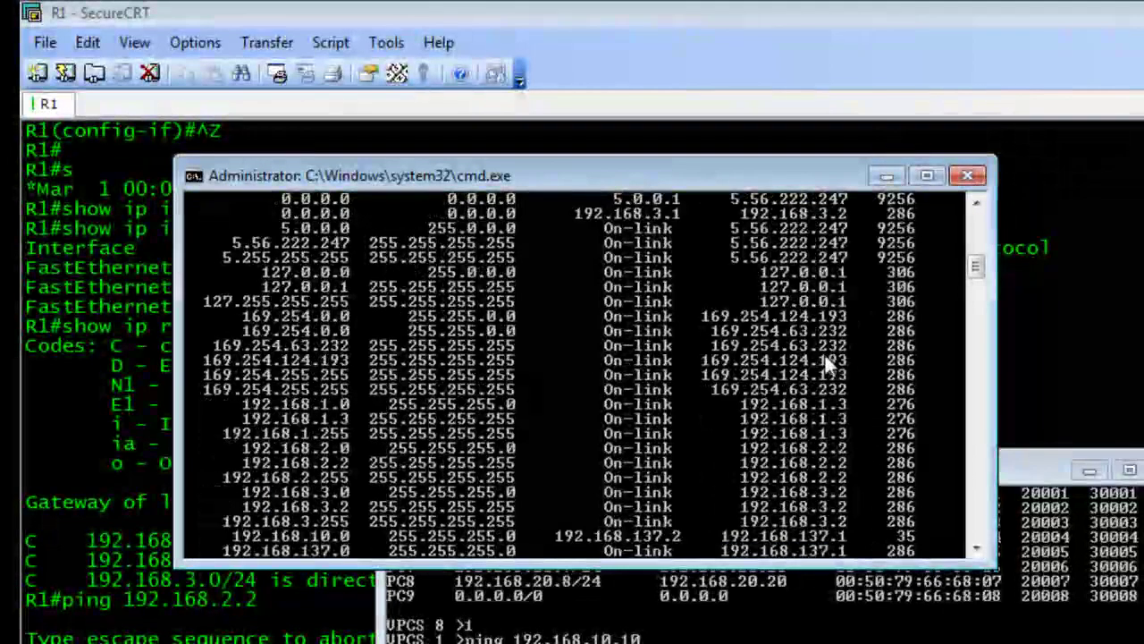
{"action": "scroll", "coordinate": [825, 358], "scroll_direction": "up", "scroll_amount": 2}
{"action": "scroll", "coordinate": [824, 357], "scroll_direction": "down", "scroll_amount": 2}
{"action": "scroll", "coordinate": [824, 358], "scroll_direction": "down", "scroll_amount": 1}
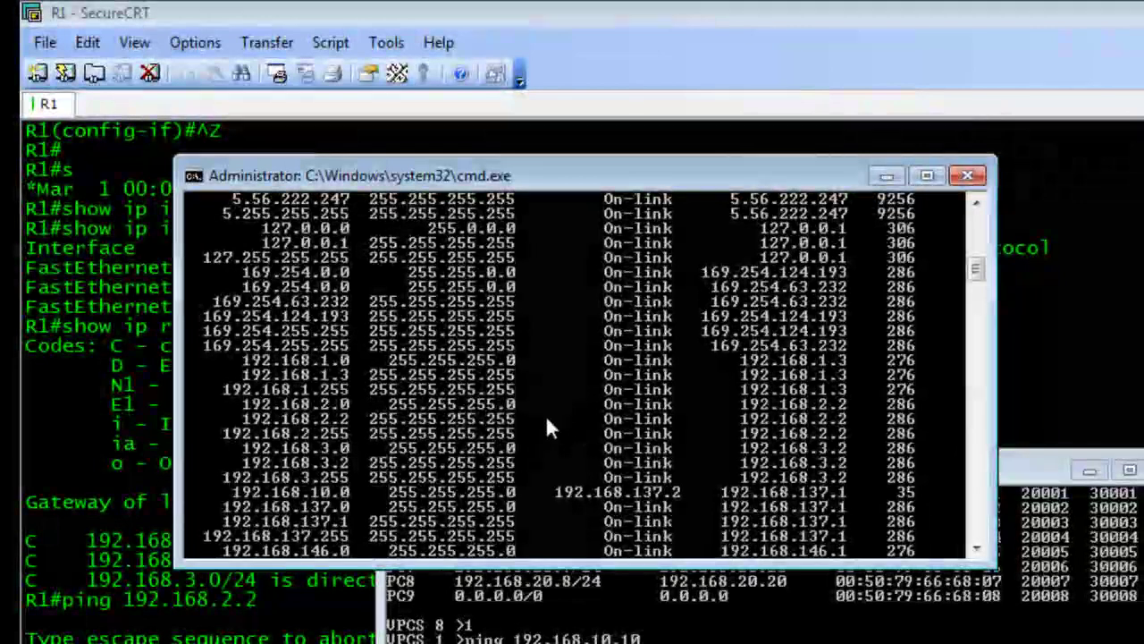
{"action": "right_click", "coordinate": [545, 417]}
{"action": "left_click", "coordinate": [637, 433]}
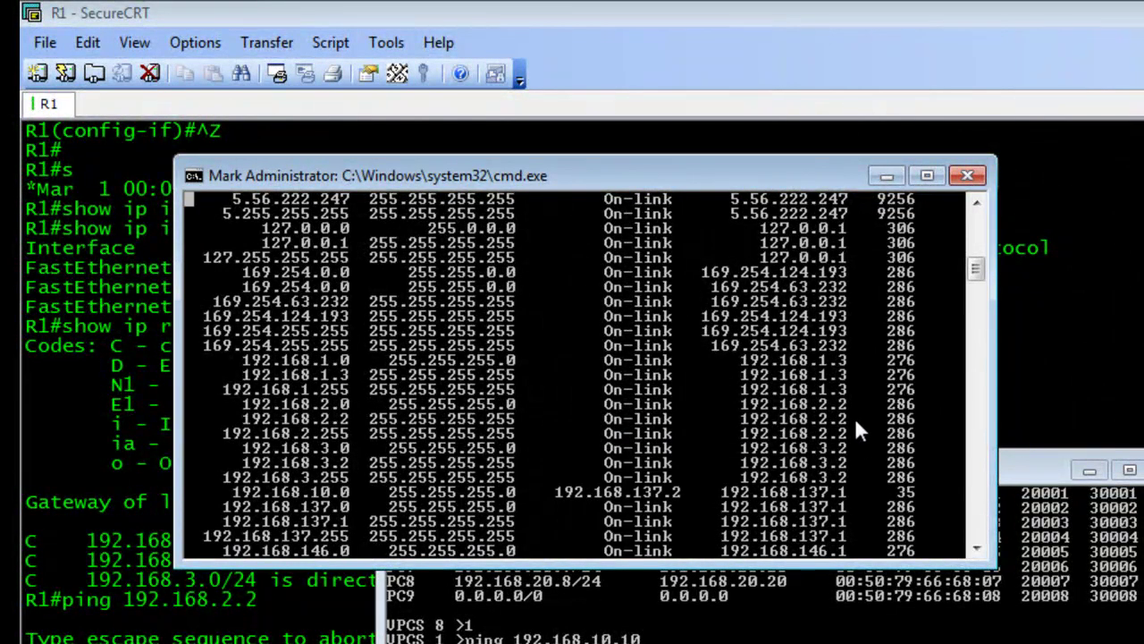
{"action": "left_click_drag", "start_coordinate": [855, 417], "coordinate": [508, 445]}
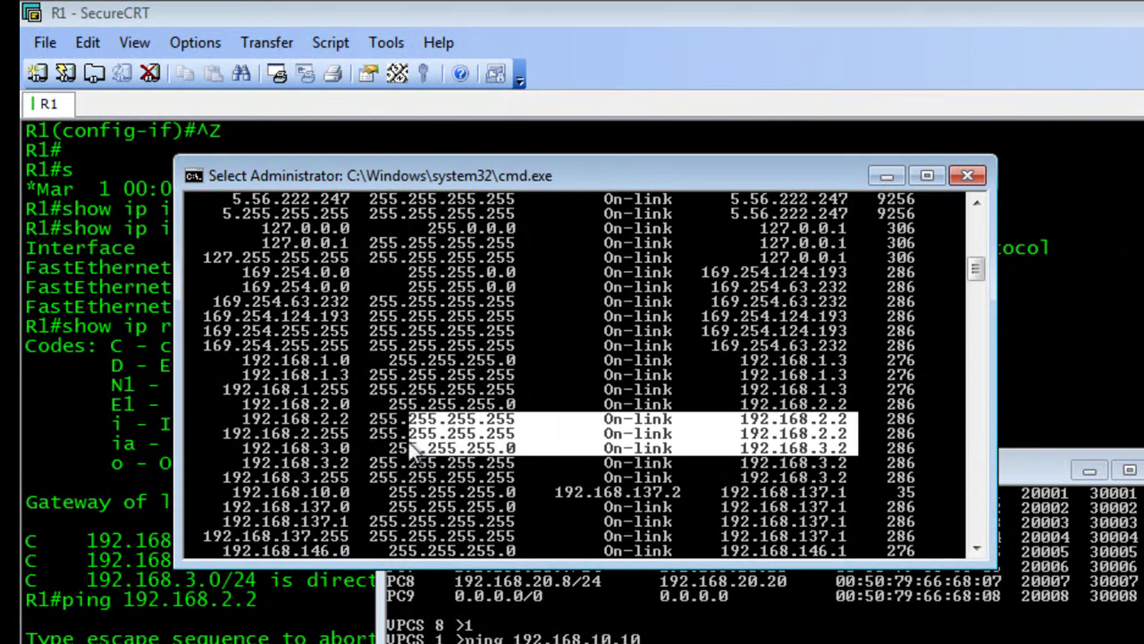
{"action": "left_click_drag", "start_coordinate": [409, 441], "coordinate": [241, 406]}
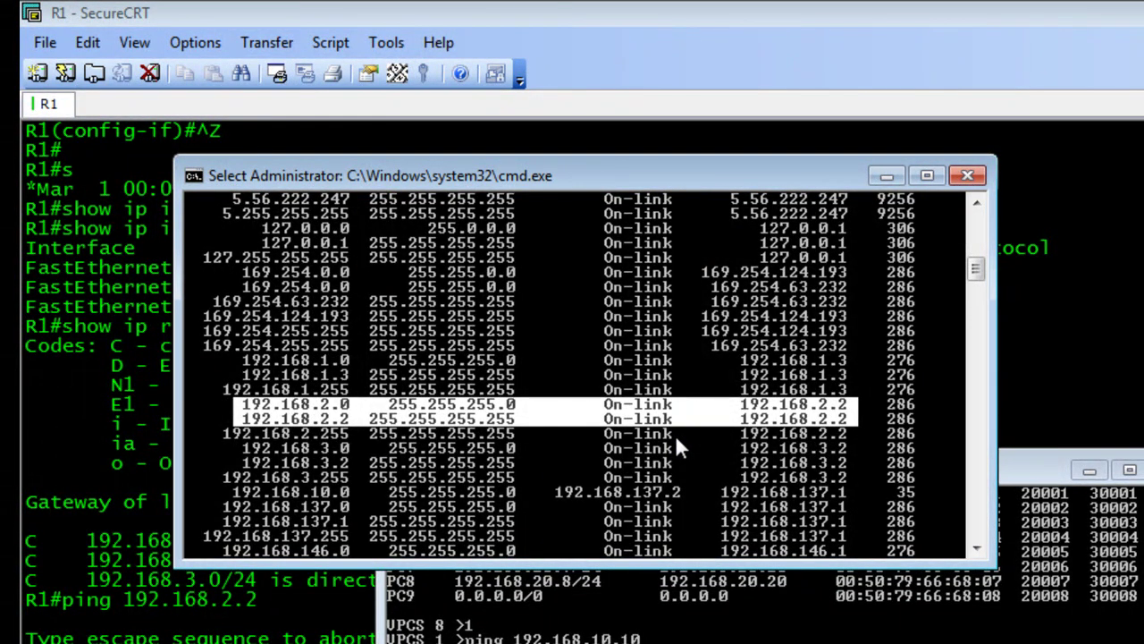
Step: Minimize the command prompt and VPCS windows, then bring the command prompt back at its fresh prompt
{"action": "left_click", "coordinate": [886, 177]}
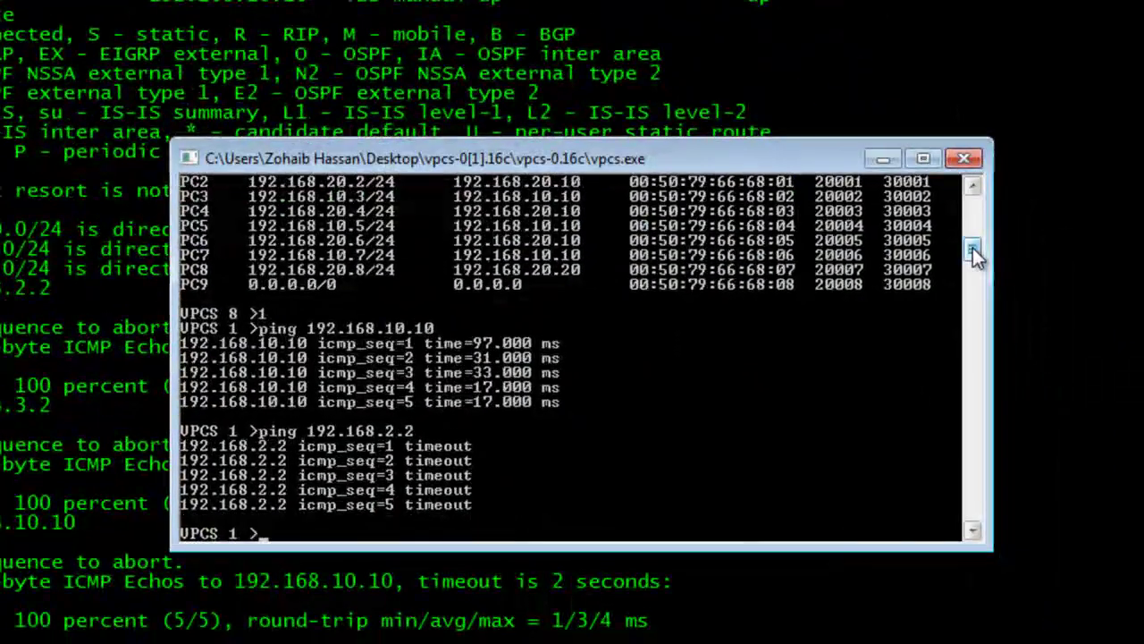
{"action": "left_click_drag", "start_coordinate": [972, 248], "coordinate": [972, 264]}
{"action": "left_click", "coordinate": [884, 158]}
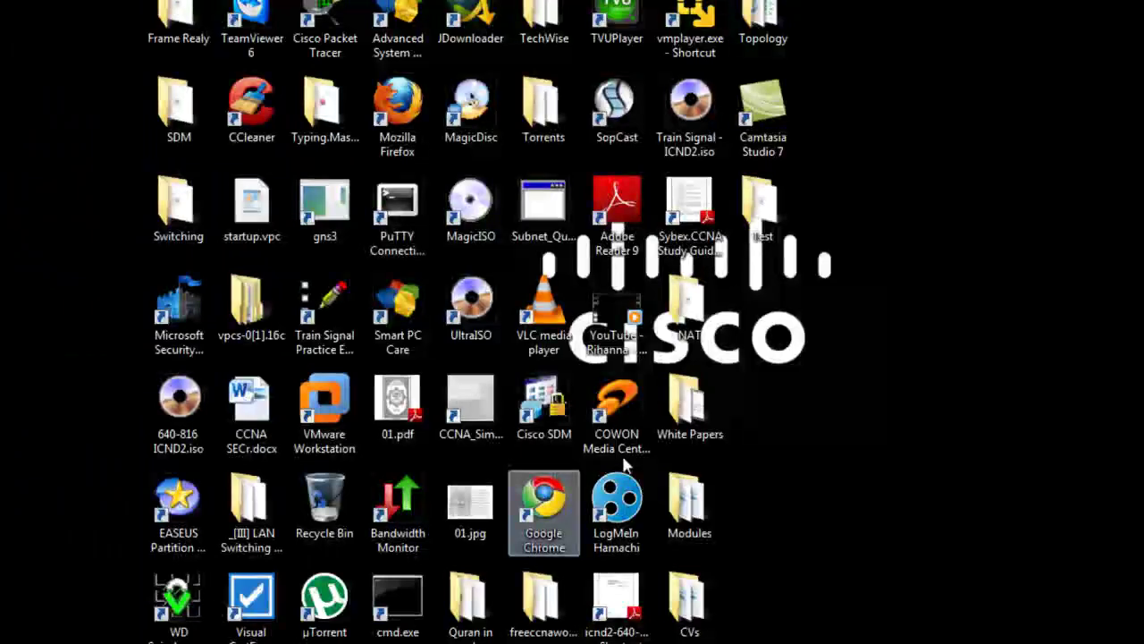
{"action": "key", "text": "super"}
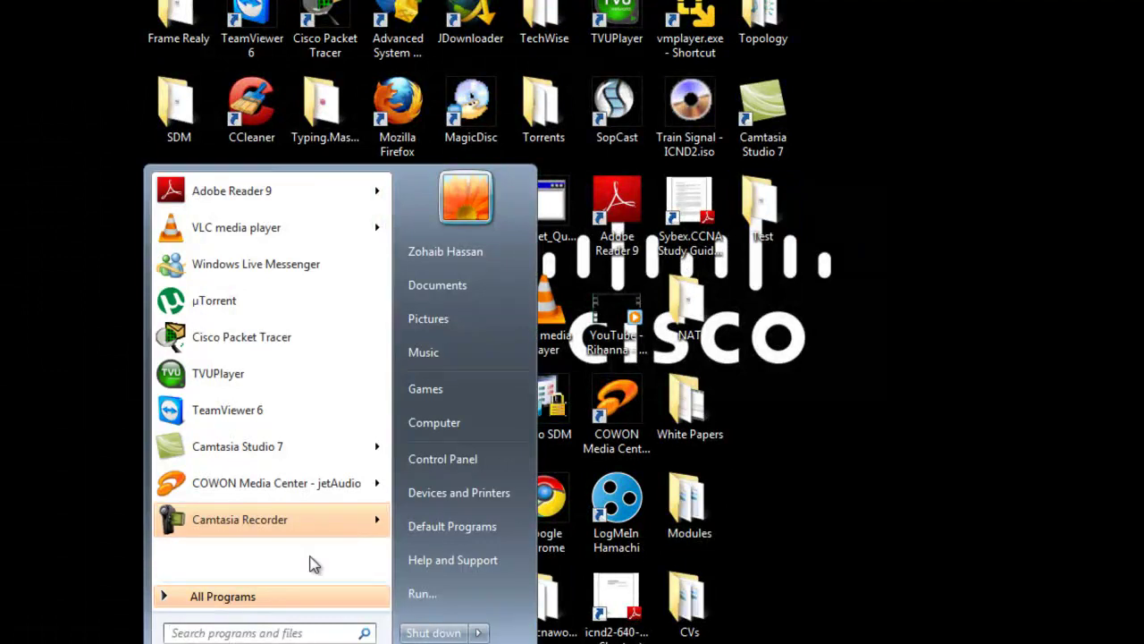
{"action": "key", "text": "super"}
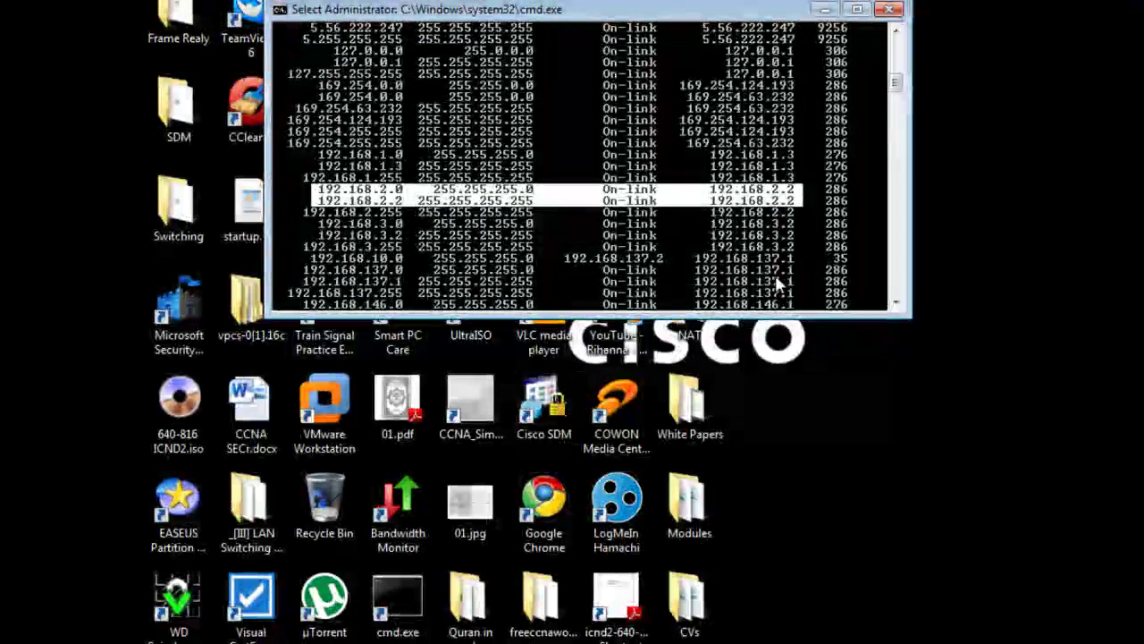
{"action": "scroll", "coordinate": [775, 279], "scroll_direction": "down", "scroll_amount": 3}
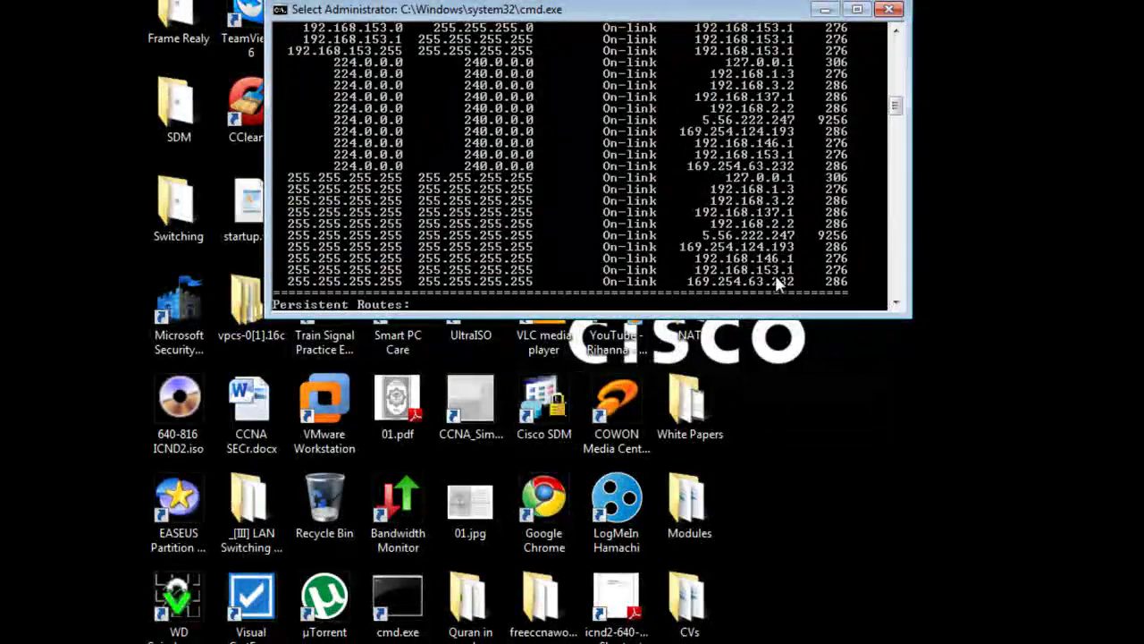
{"action": "scroll", "coordinate": [775, 279], "scroll_direction": "down", "scroll_amount": 5}
{"action": "scroll", "coordinate": [774, 282], "scroll_direction": "down", "scroll_amount": 5}
{"action": "scroll", "coordinate": [774, 283], "scroll_direction": "down", "scroll_amount": 3}
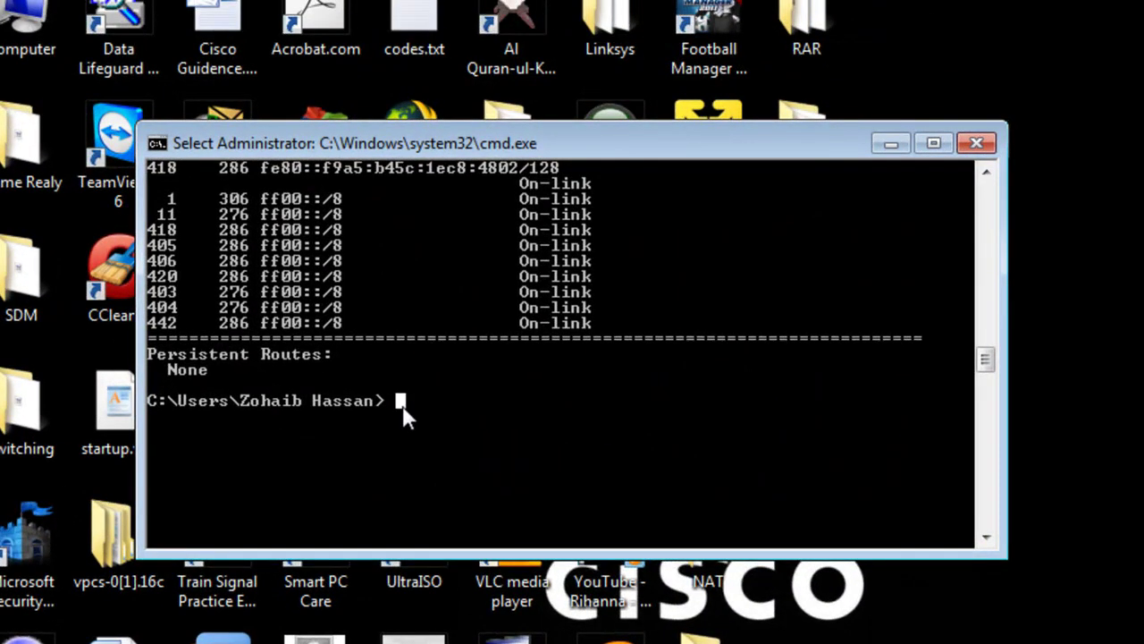
Step: Ping 192.168.2.1 from the host and highlight the replying address
{"action": "type", "text": "ping"}
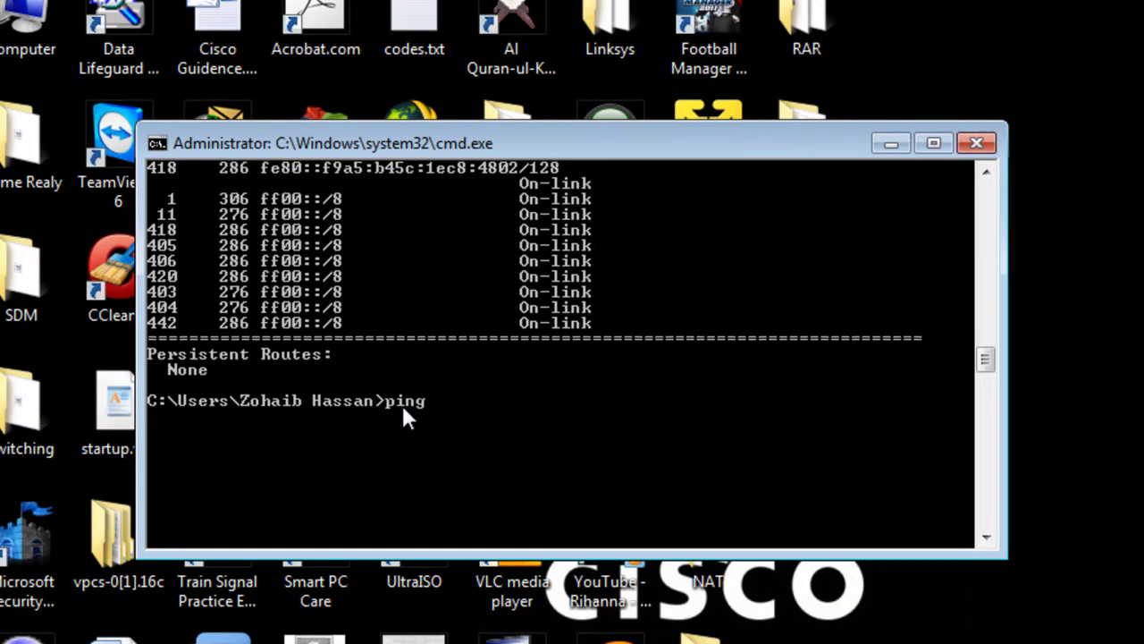
{"action": "type", "text": " 19"}
{"action": "type", "text": "2.168."}
{"action": "type", "text": "2.1"}
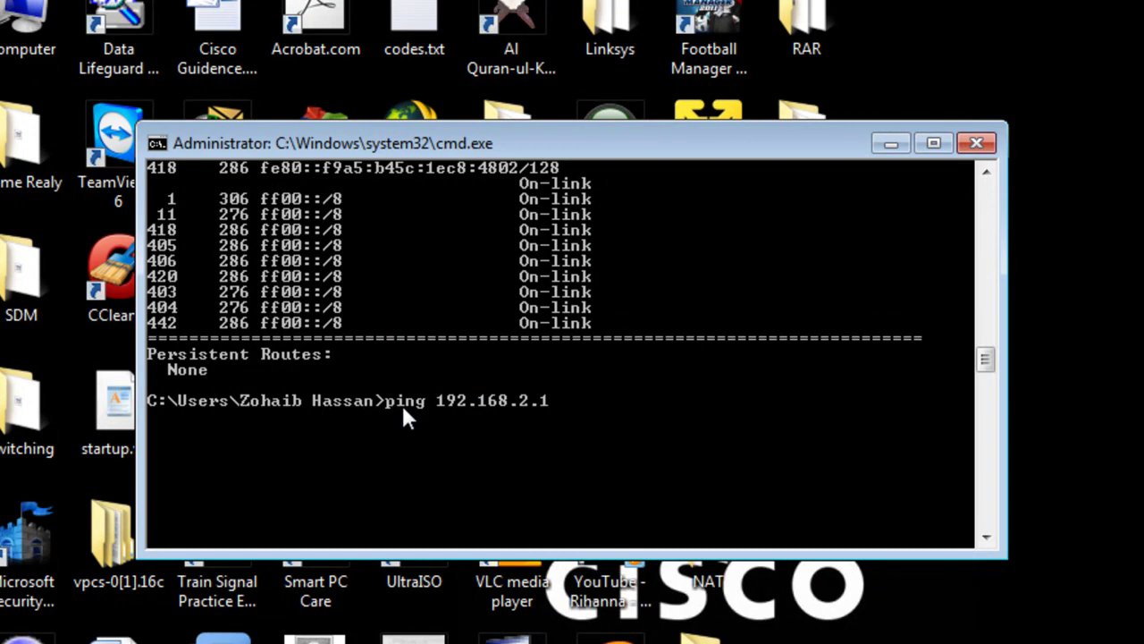
{"action": "key", "text": "Return"}
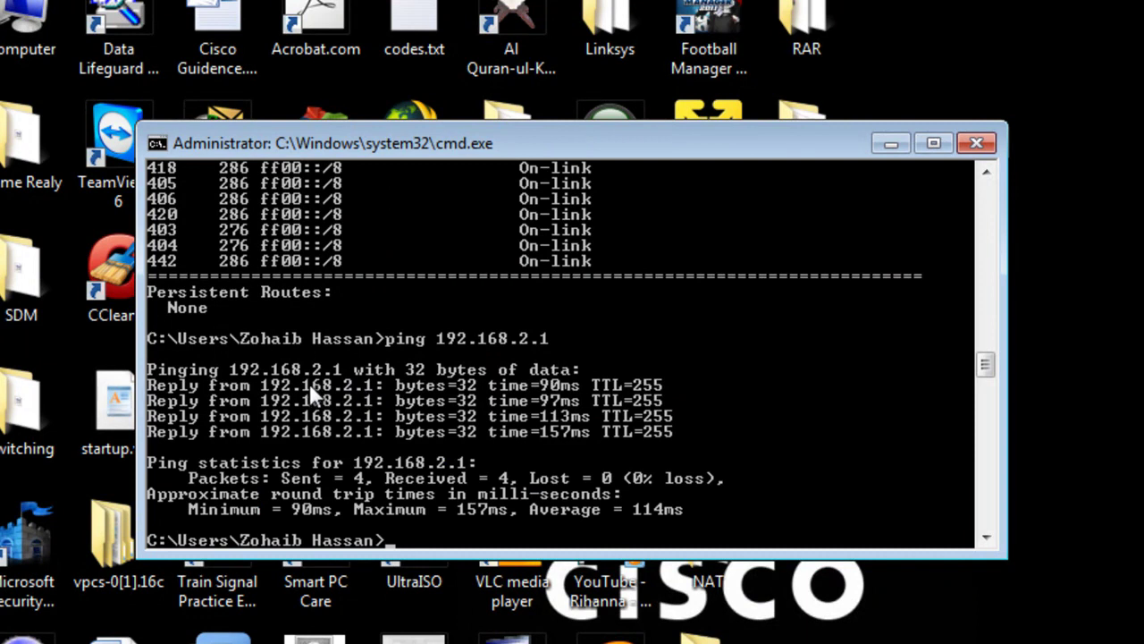
{"action": "right_click", "coordinate": [393, 388]}
{"action": "left_click", "coordinate": [438, 408]}
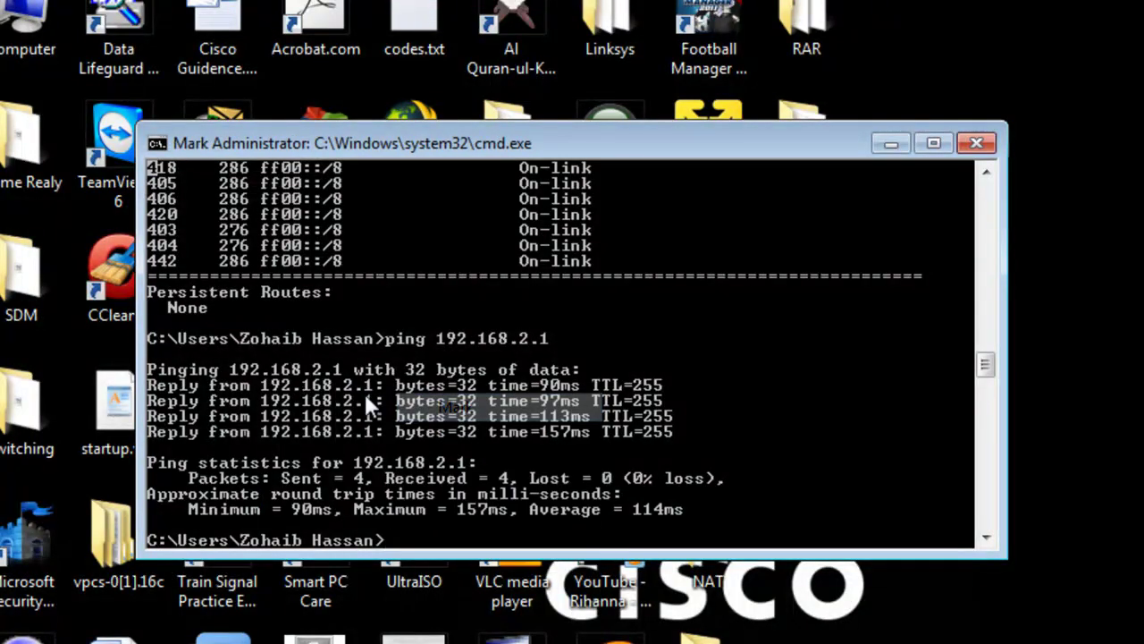
{"action": "left_click_drag", "start_coordinate": [370, 382], "coordinate": [268, 397]}
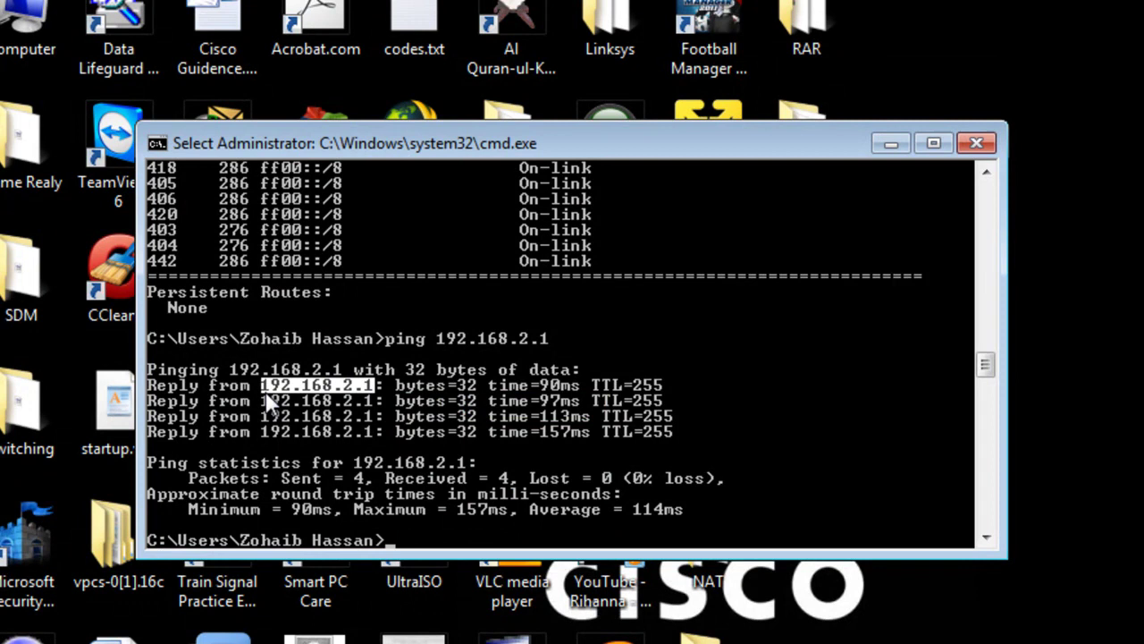
{"action": "left_click", "coordinate": [401, 414]}
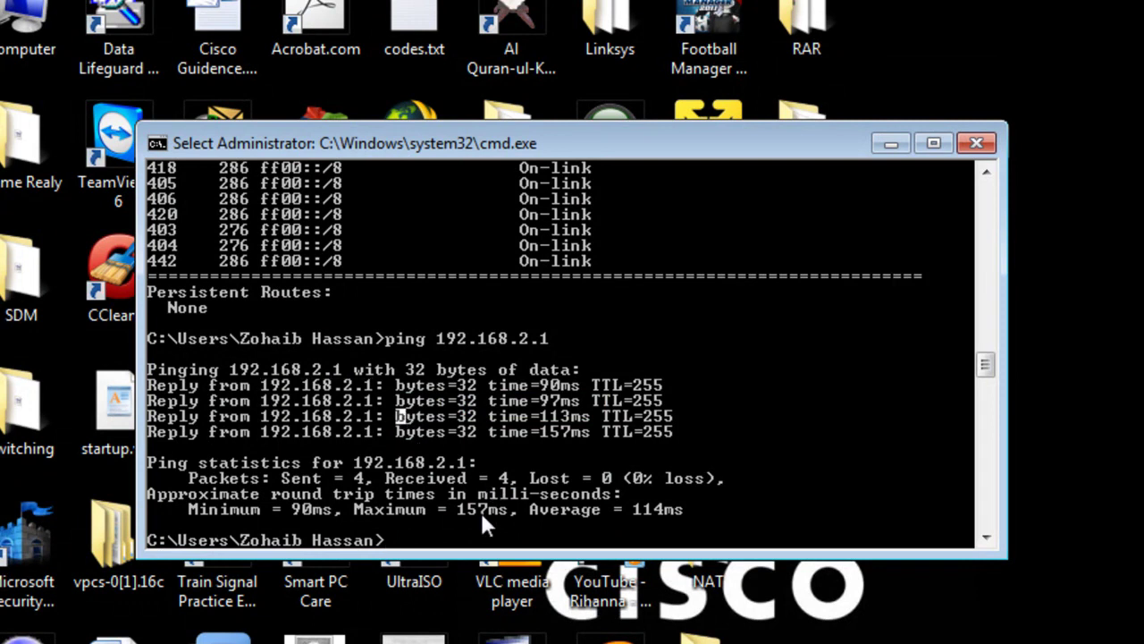
Step: Ping 192.168.3.1 from the host and mark the replying address
{"action": "type", "text": "ping "}
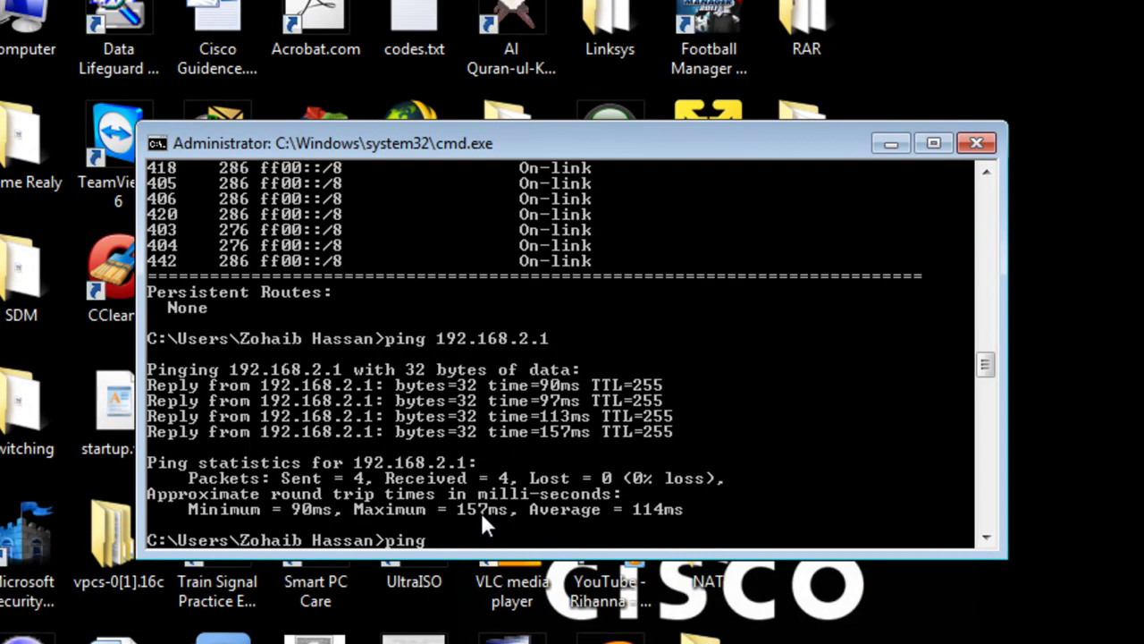
{"action": "type", "text": "1"}
{"action": "type", "text": "92.168.3"}
{"action": "type", "text": ".1"}
{"action": "key", "text": "Return"}
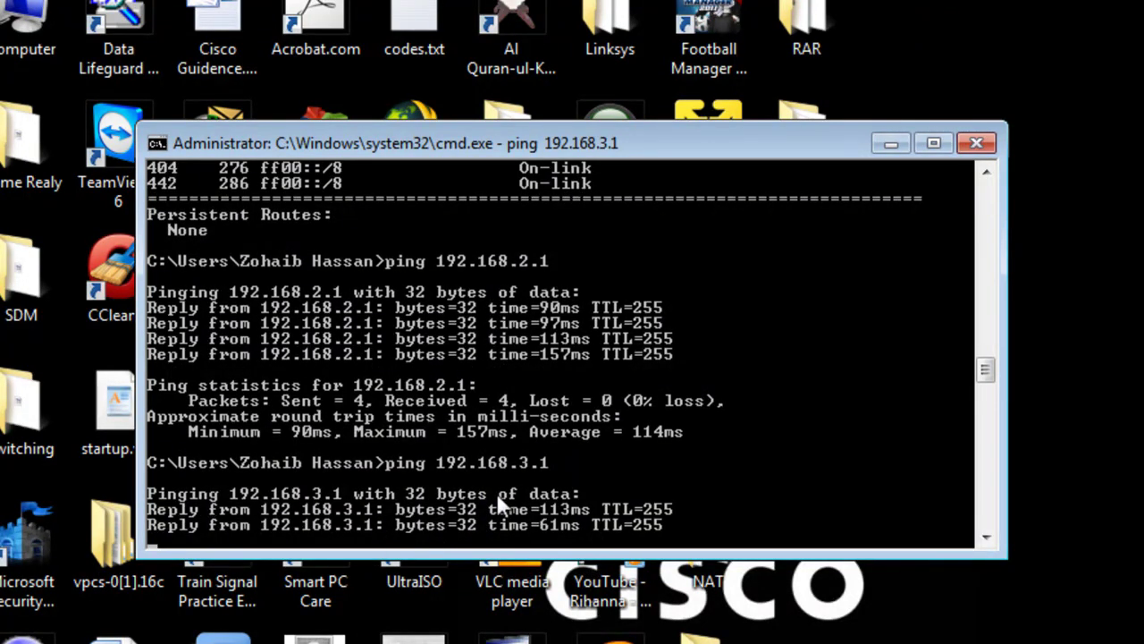
{"action": "right_click", "coordinate": [548, 507]}
{"action": "left_click", "coordinate": [608, 526]}
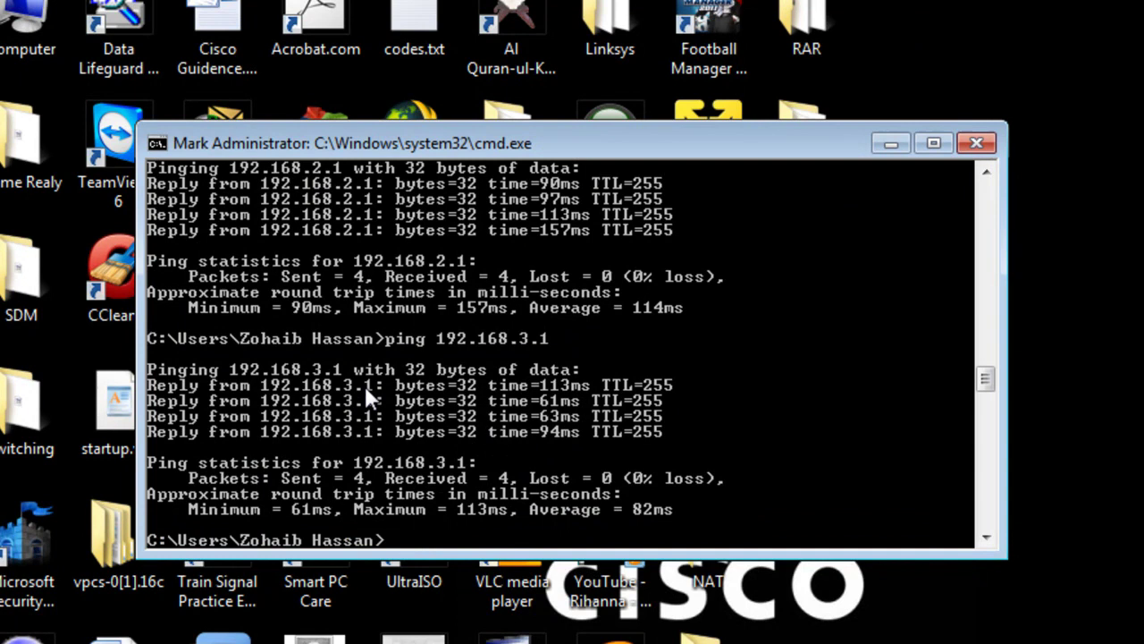
{"action": "left_click_drag", "start_coordinate": [371, 386], "coordinate": [299, 393]}
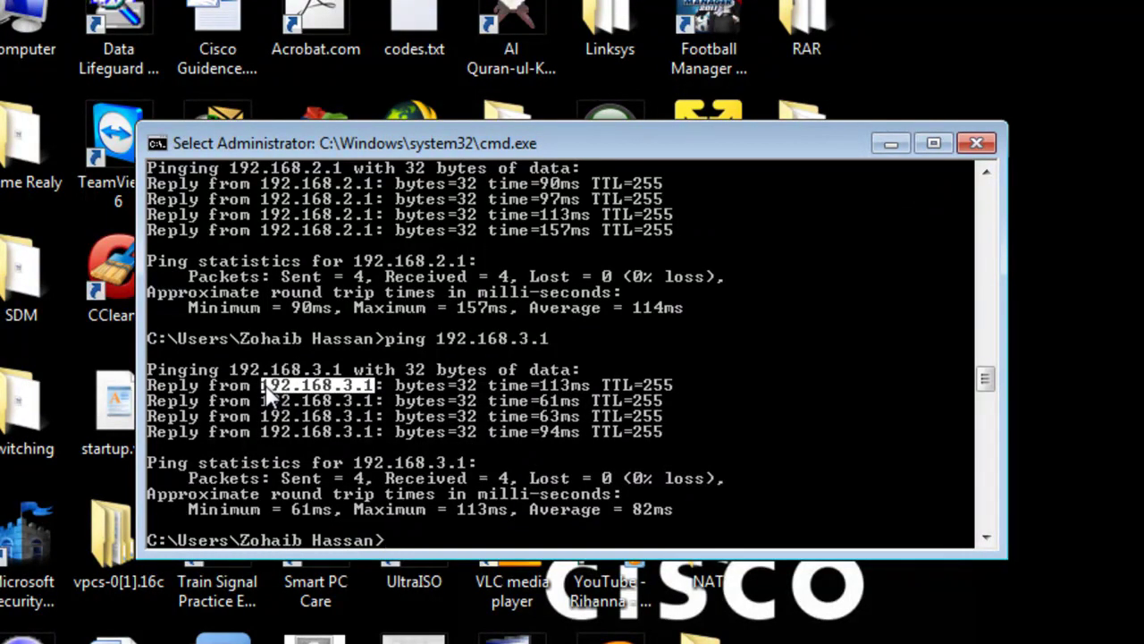